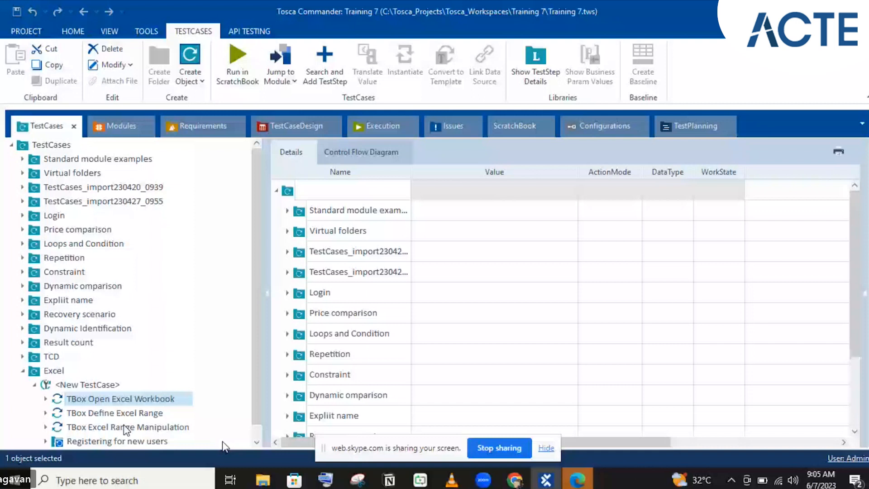
Step: Switch to the web browser and log in to the Demo Web Shop with the prefilled account details
click(577, 479)
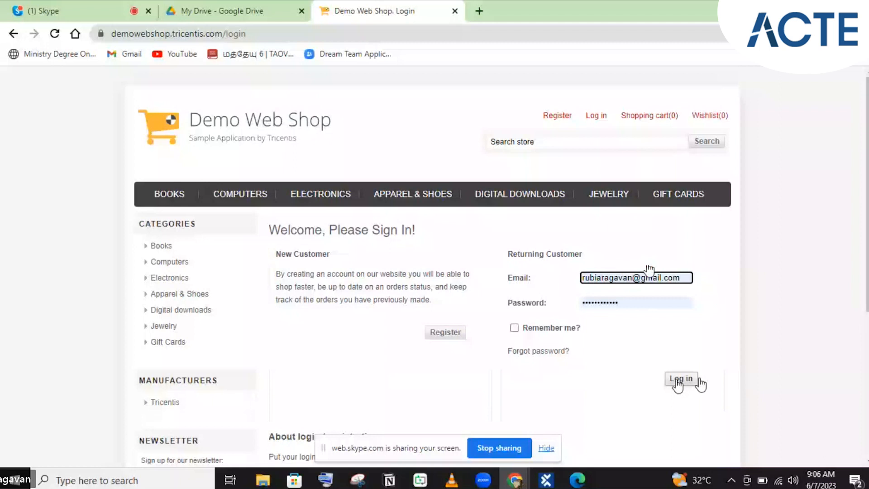
click(680, 379)
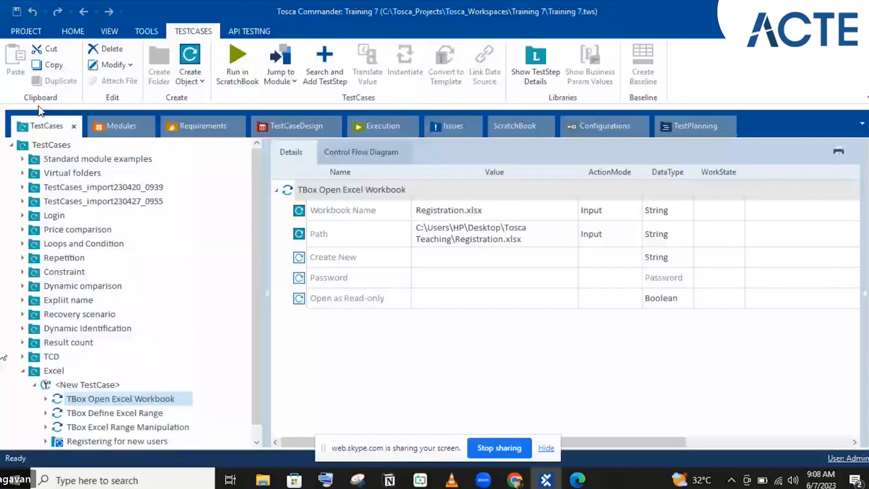
Step: Switch to the Modules section in Tosca Commander with the root Modules folder selected
click(109, 126)
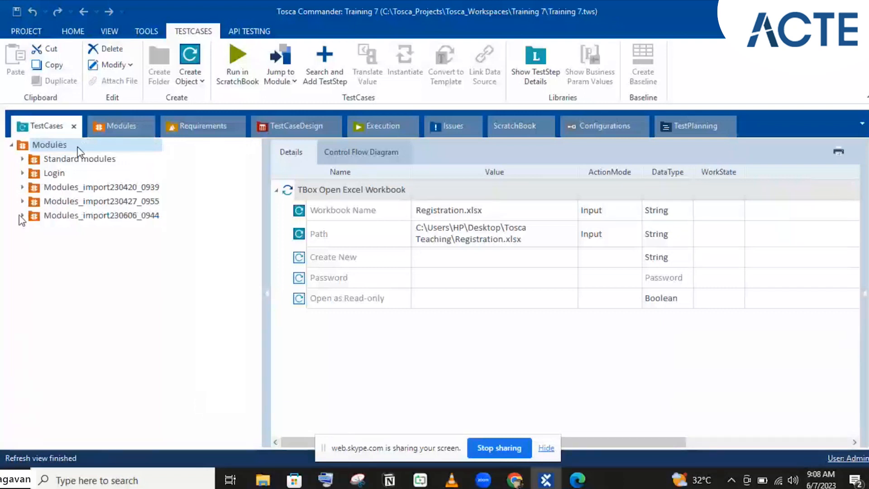
double_click(110, 131)
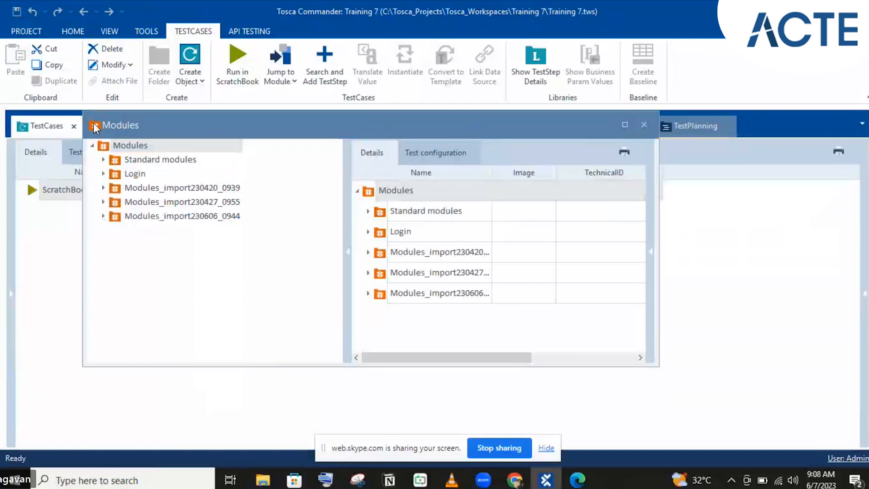
drag(95, 128, 53, 145)
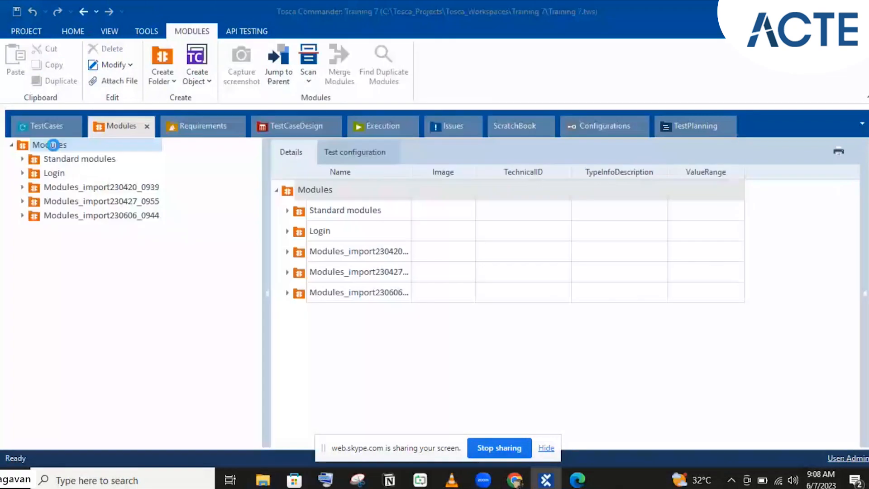
Step: Start a PDF scan from the root Modules folder
right_click(53, 145)
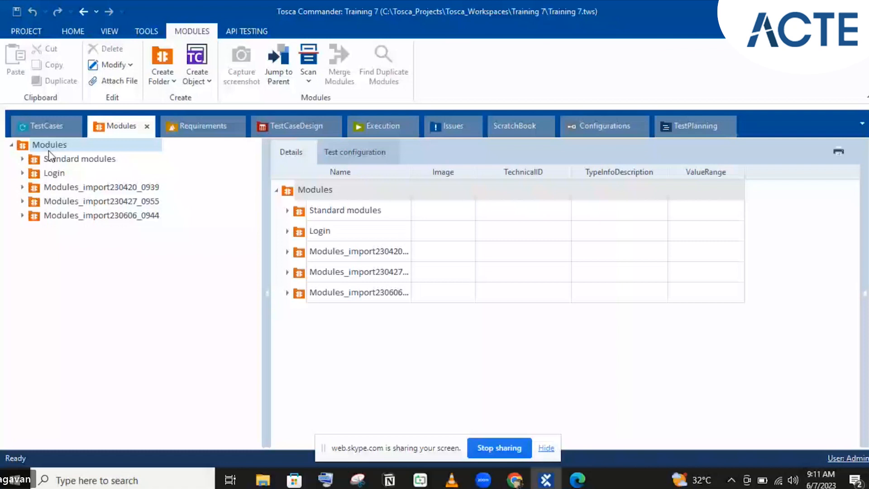
right_click(64, 146)
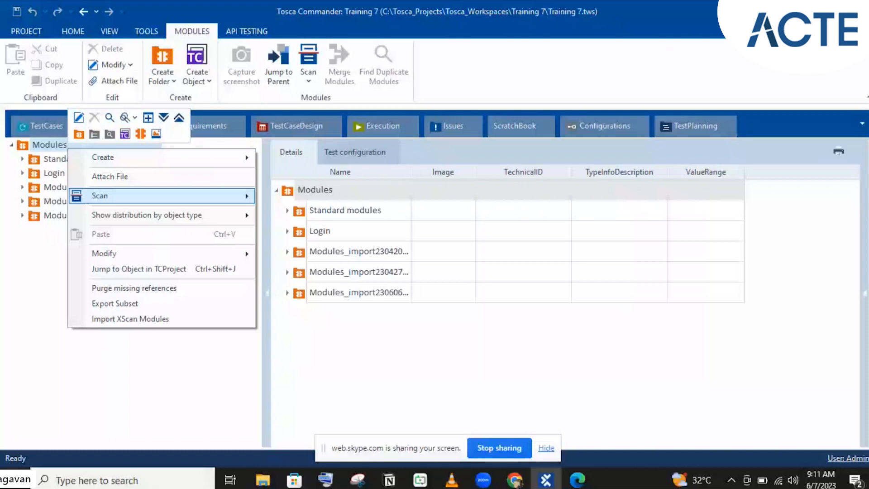
click(235, 196)
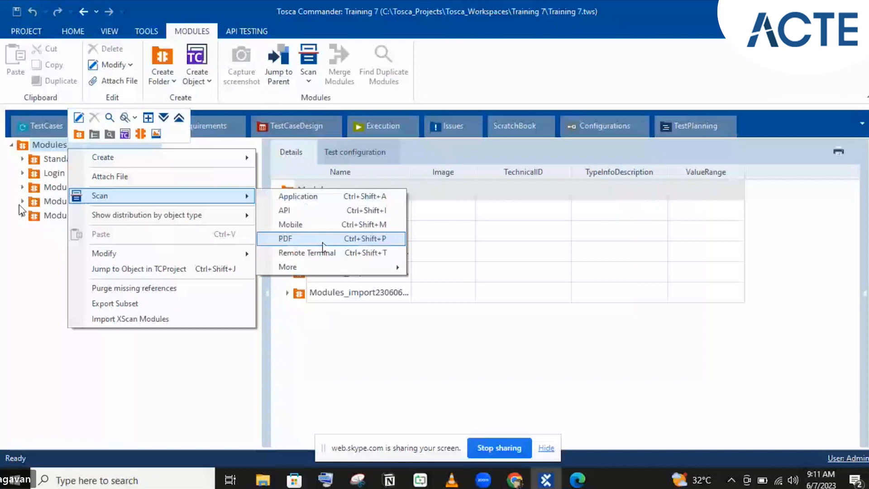
click(322, 240)
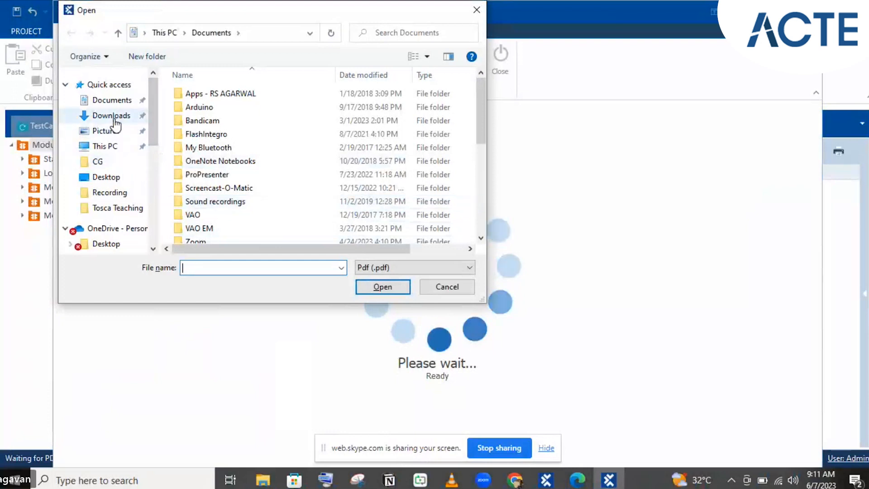
Step: Load the order PDF dated 5/25/2023 from the Downloads folder into PDF Scan and maximize the scan window
click(115, 118)
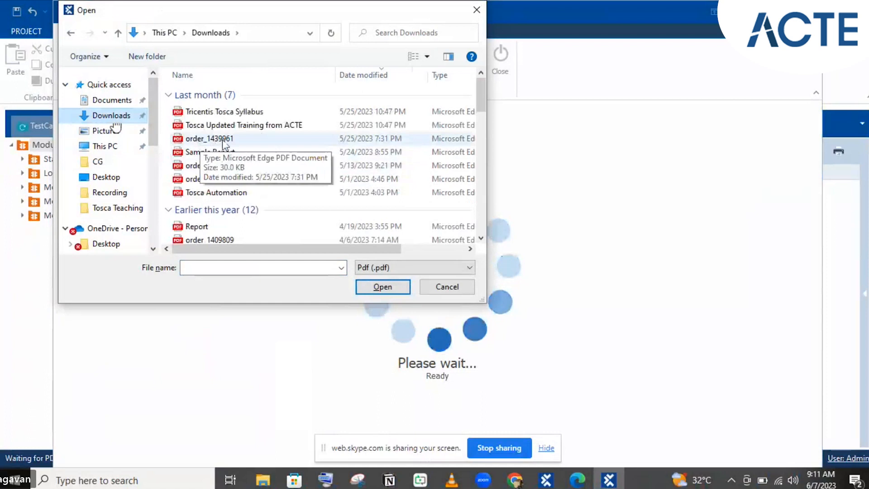
click(207, 141)
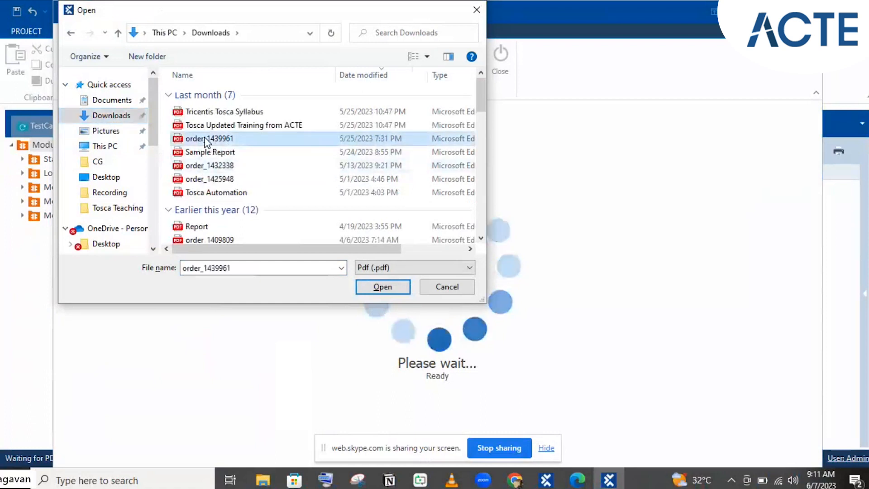
click(383, 287)
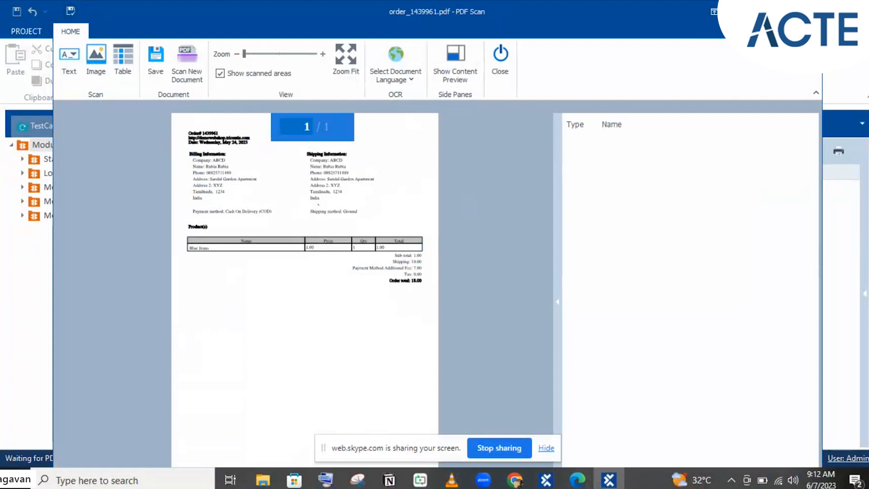
click(776, 11)
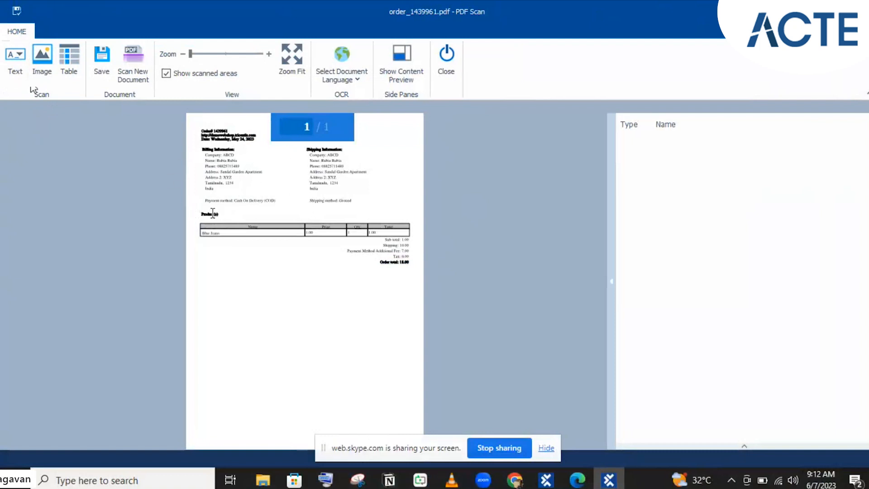
Step: Mark a text scan area over the billing name line and an image scan area over the shipping information
click(13, 68)
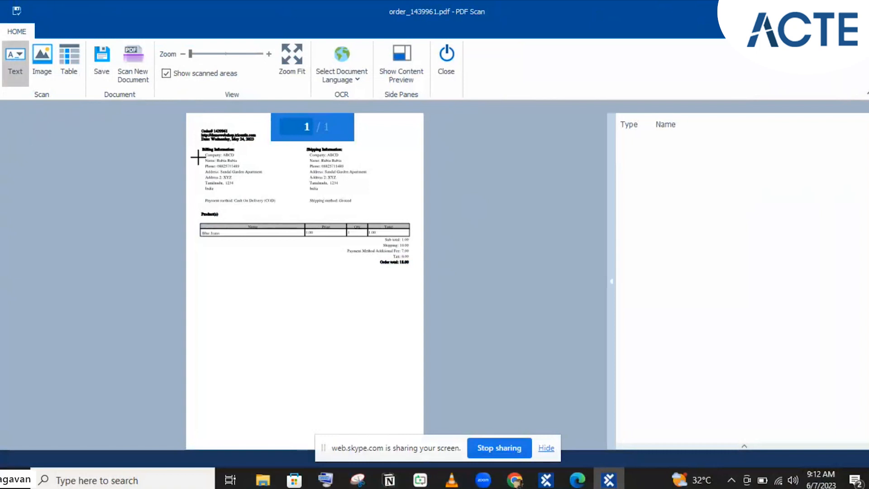
drag(198, 155, 256, 162)
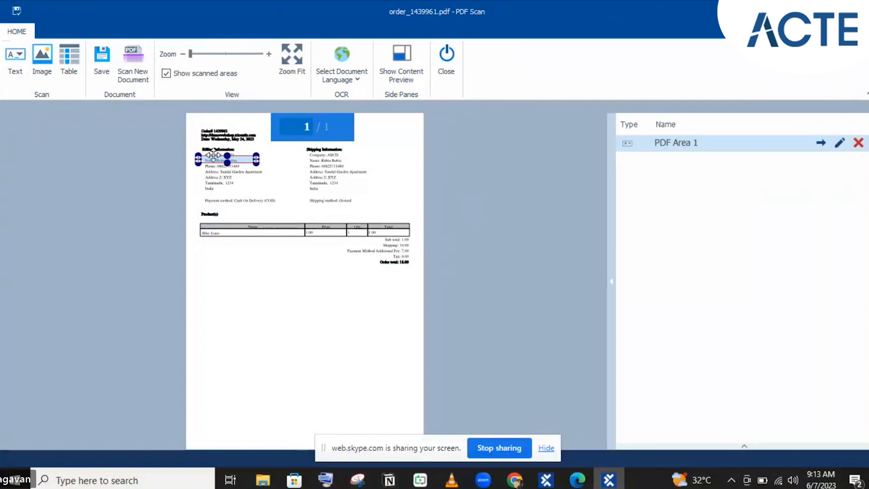
click(48, 67)
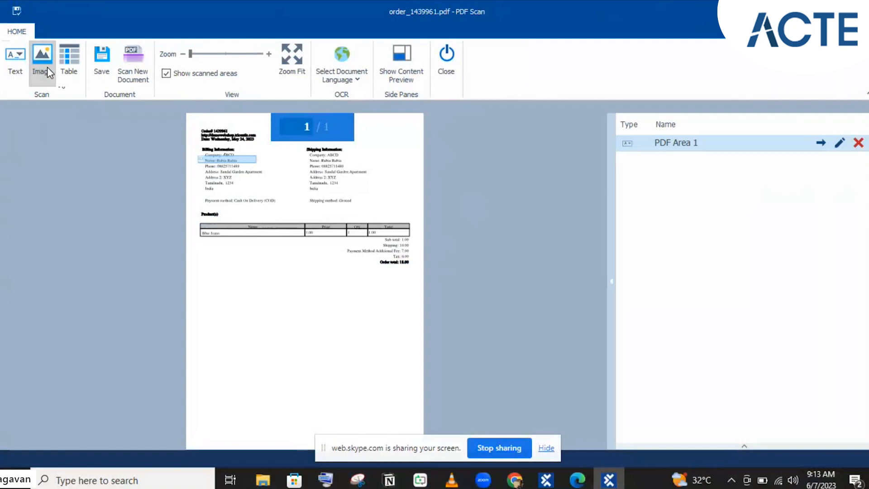
drag(293, 155, 362, 199)
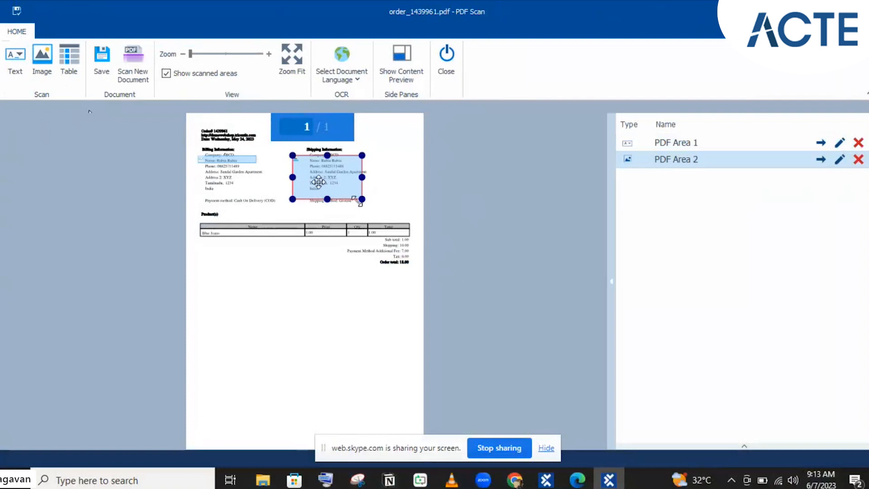
Step: Mark the product table as a table scan area and delete all the marked scan areas
click(62, 63)
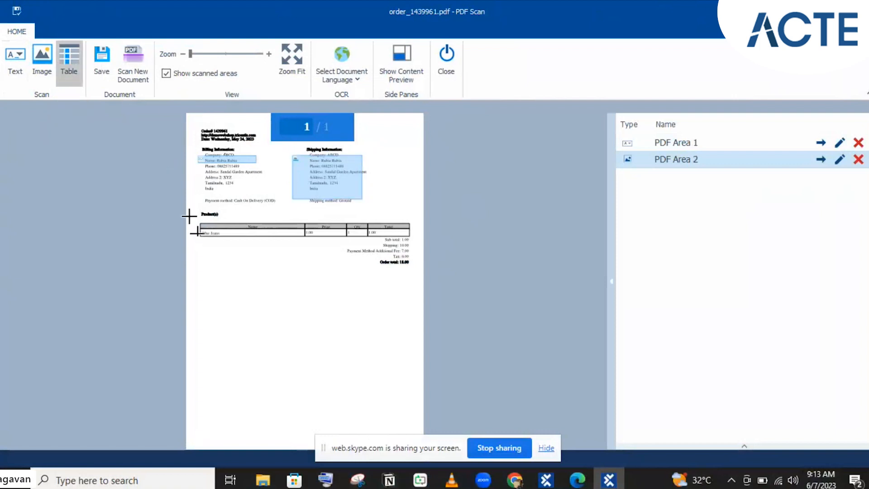
drag(189, 217, 428, 238)
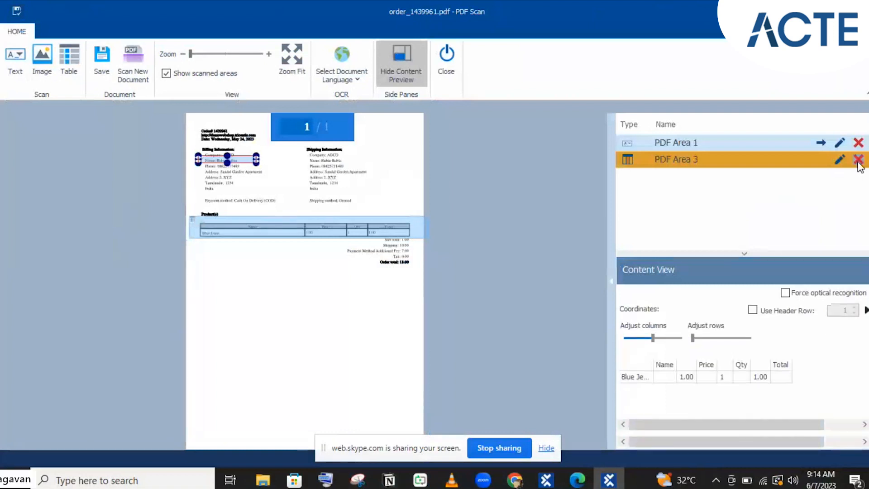
click(858, 161)
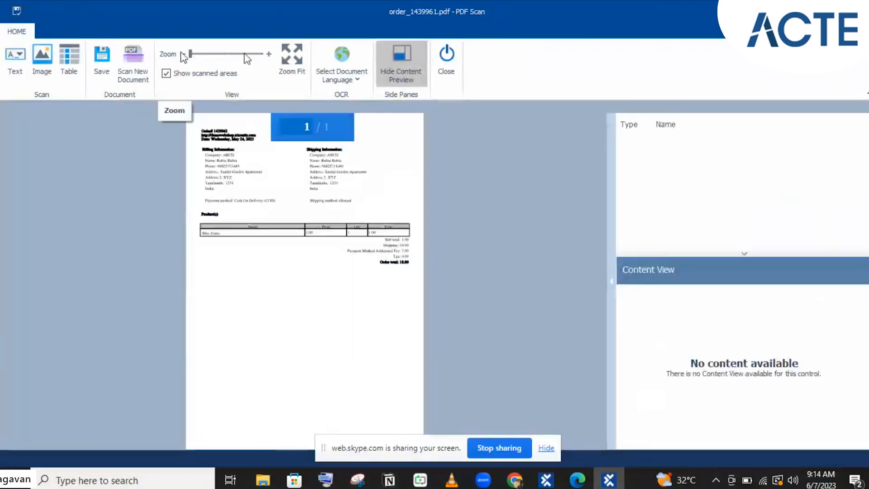
Step: Enlarge the PDF page and review the document languages offered for OCR
click(269, 55)
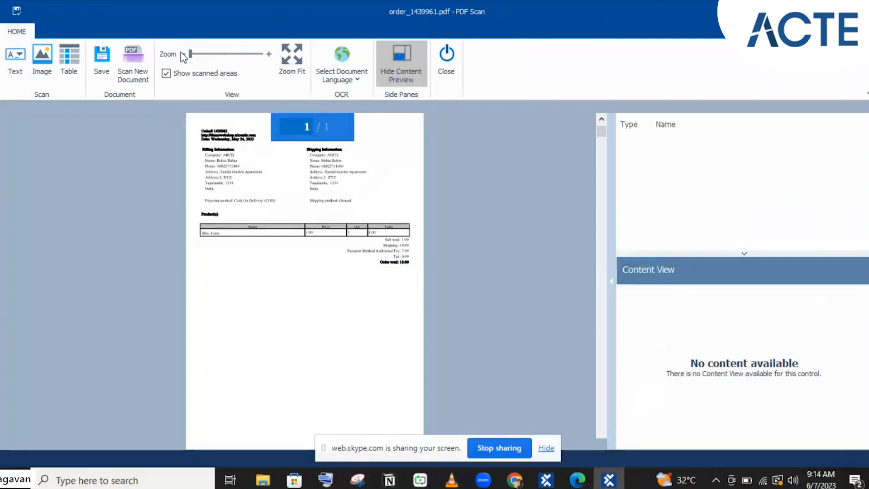
click(268, 54)
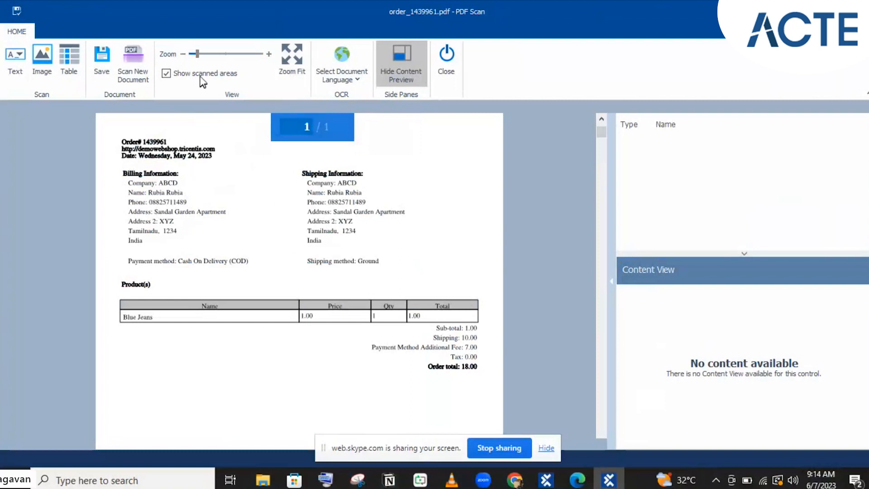
click(338, 82)
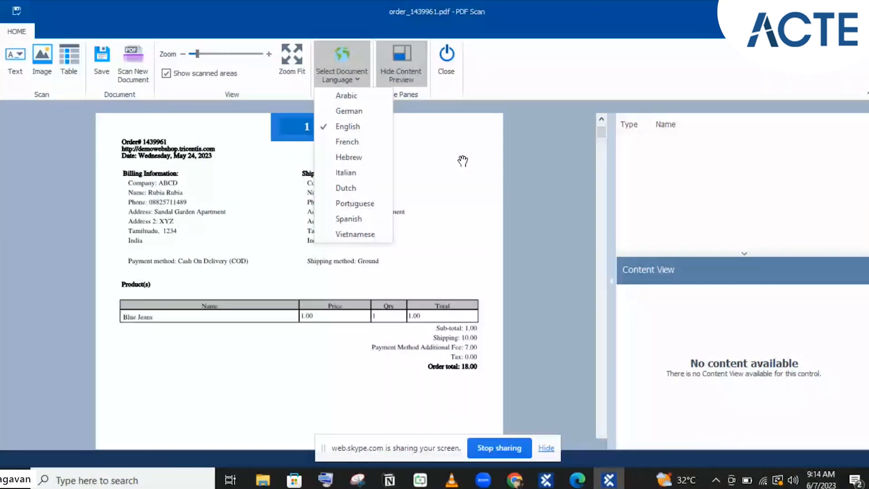
click(417, 62)
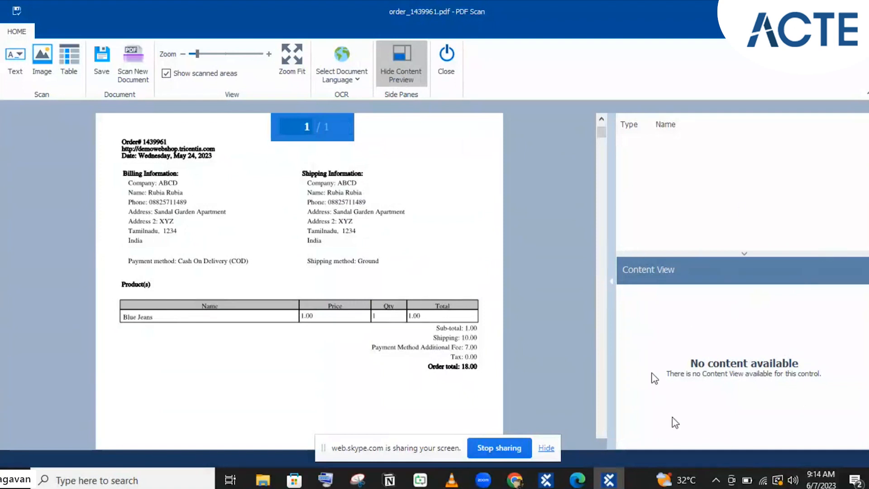
Step: Hide the content preview and show it again
click(398, 75)
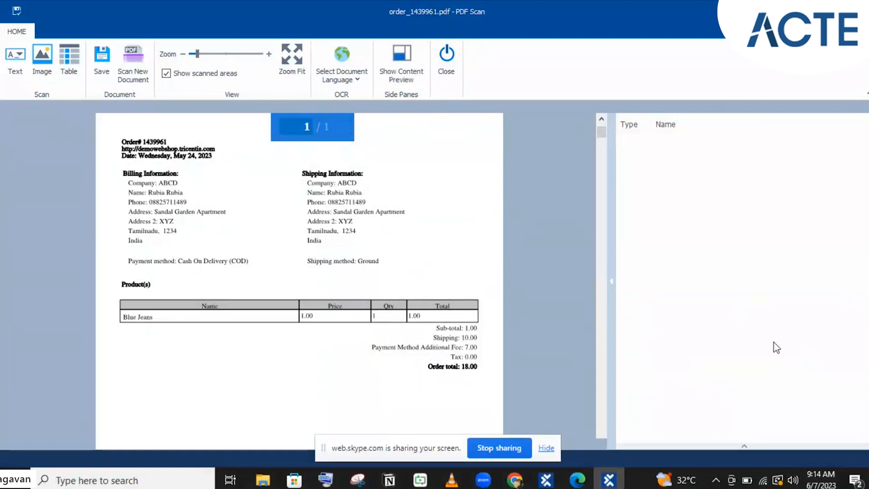
click(413, 87)
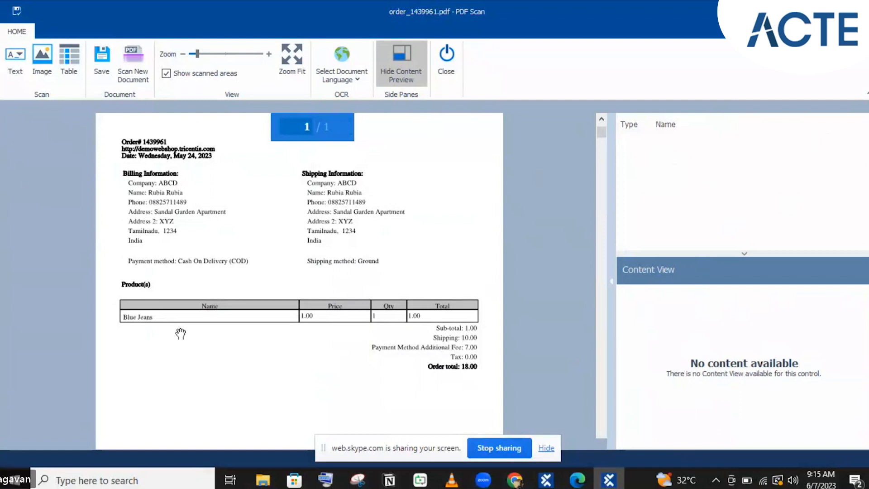
Step: Mark a text scan area over the payment method value "Cash On Delivery (COD)" and name it Paymnt
click(10, 74)
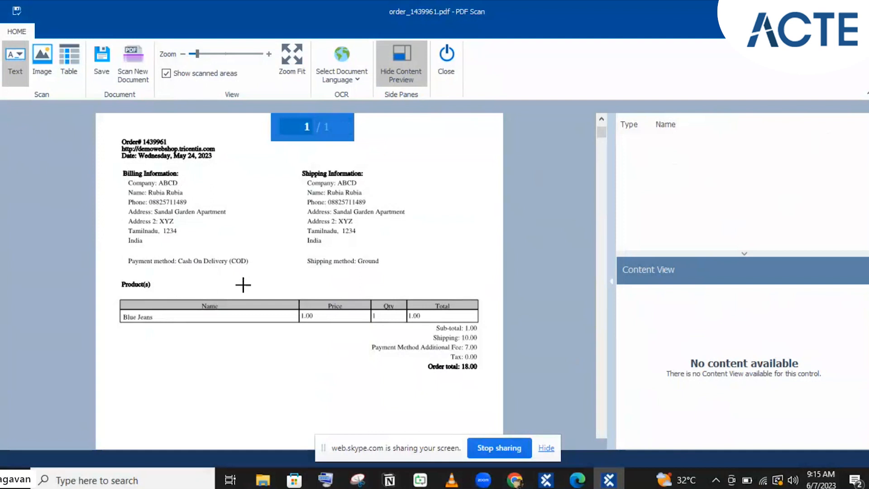
drag(175, 252, 252, 271)
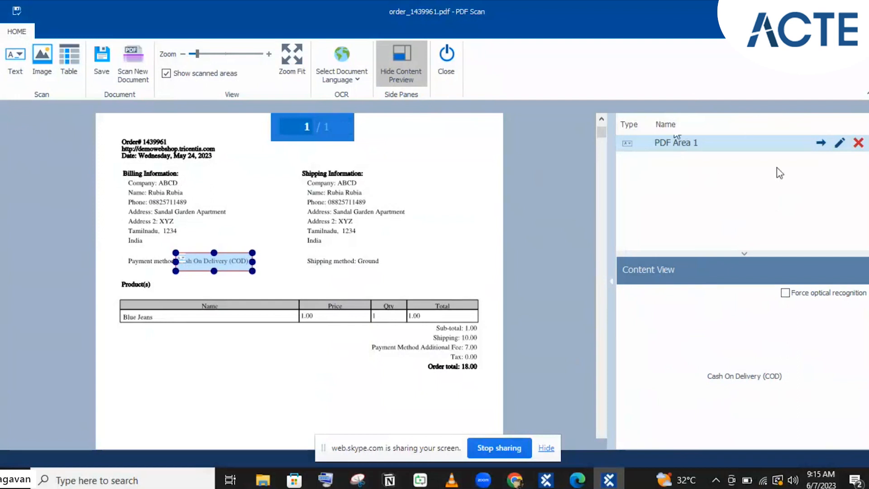
click(838, 145)
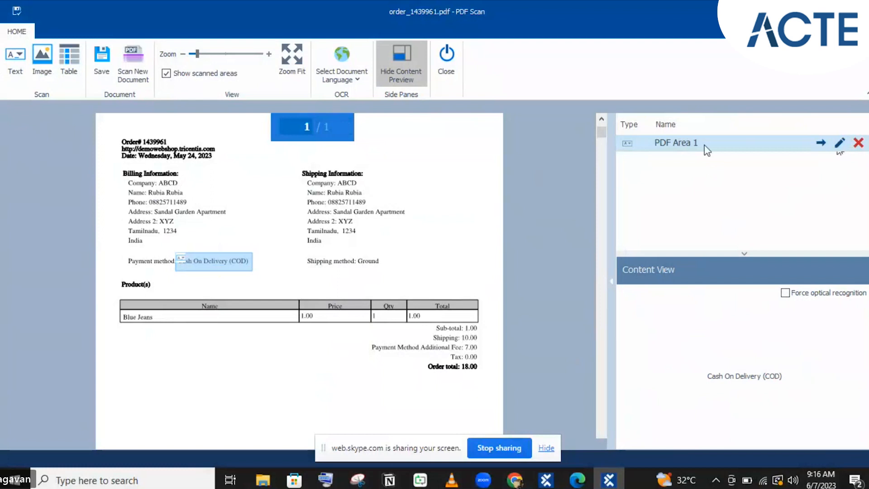
double_click(670, 144)
text(Paymnt)
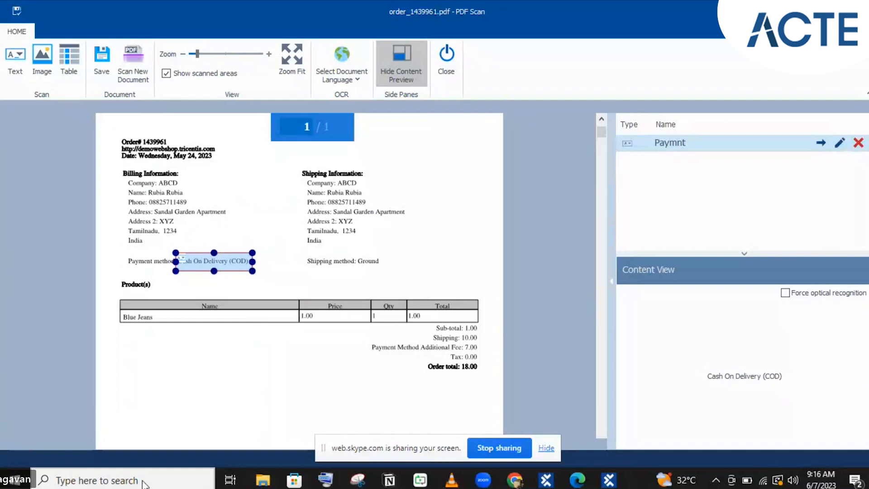
Step: Search Windows for the On-Screen Keyboard with "on scr"
click(144, 483)
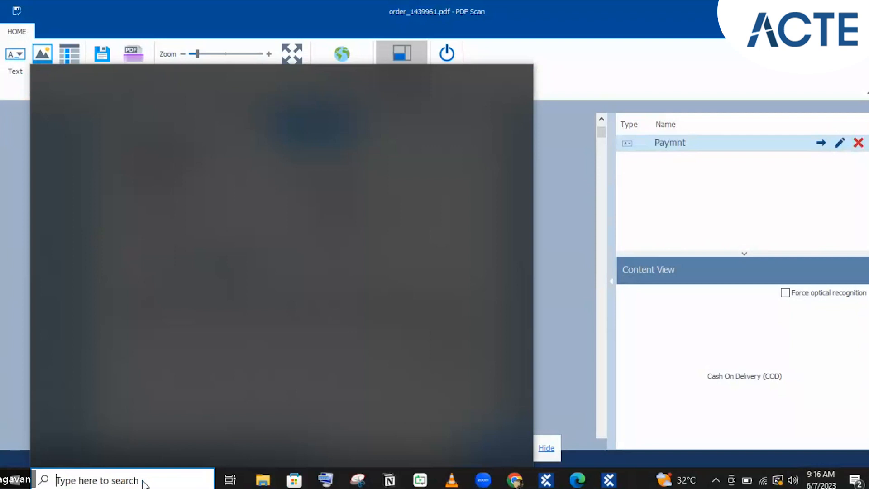
text(on scr)
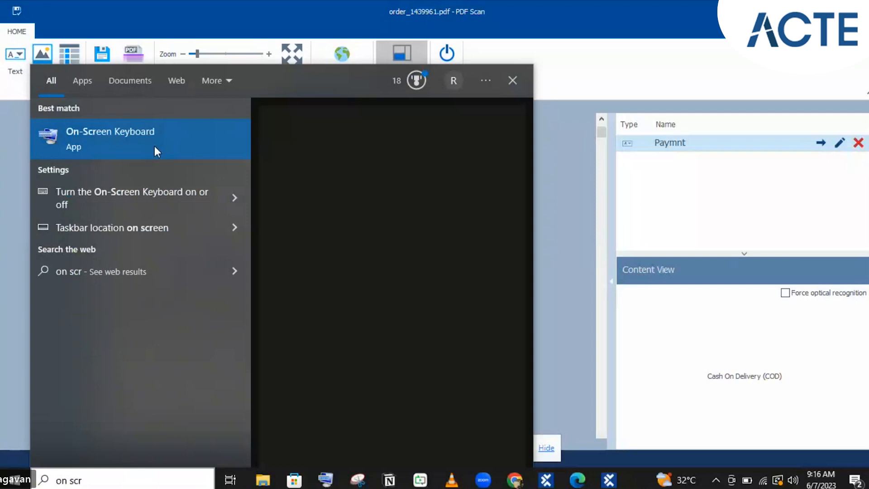
Step: Rename the payment scan area as "Paymnt mthod"
click(708, 137)
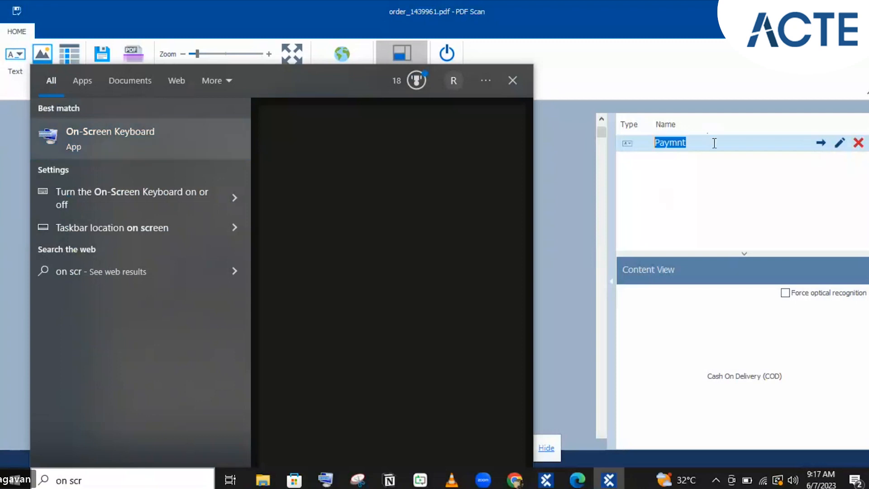
click(714, 143)
text(mt)
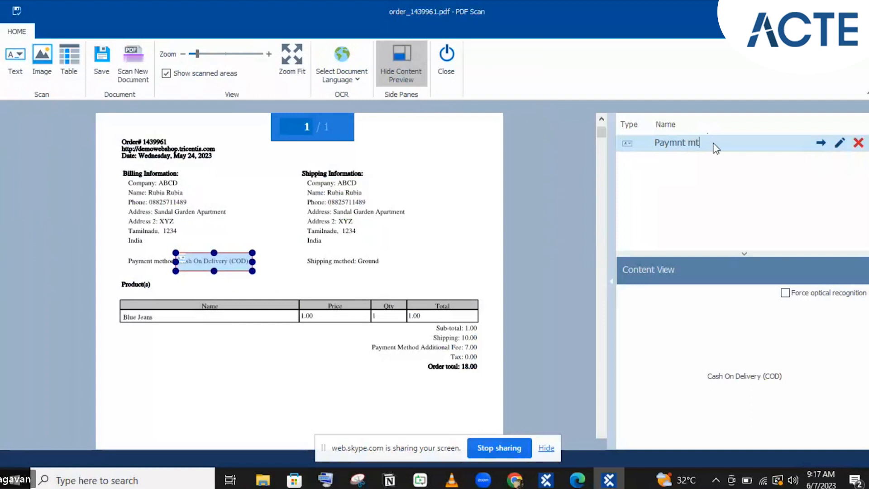
text(hod)
click(690, 175)
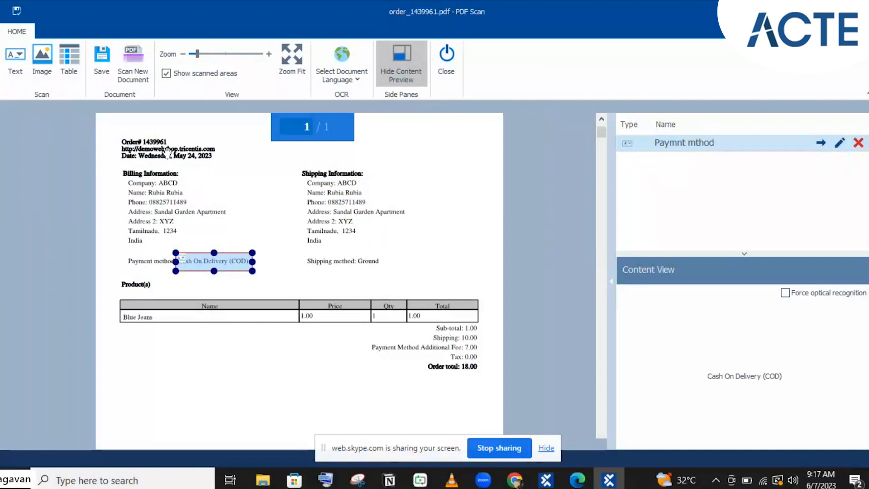
Step: Mark a text scan area over the shipping method value "Ground" and name it "Shipping Mthod"
click(16, 69)
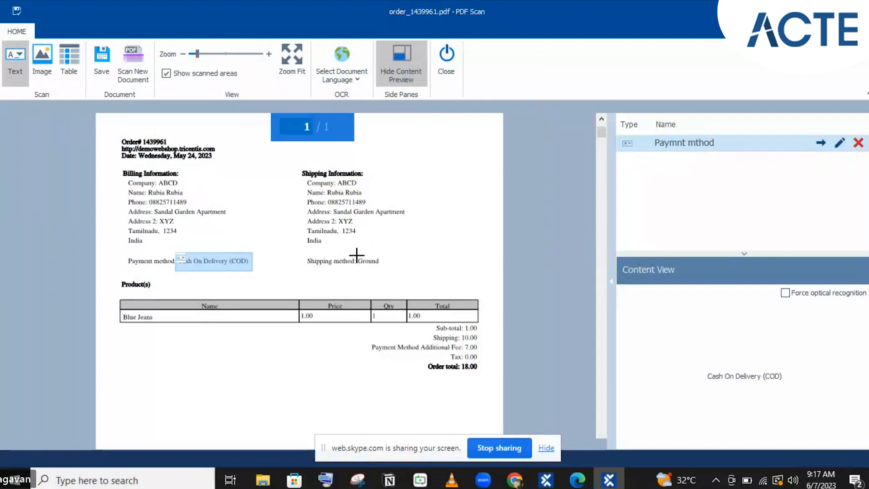
drag(357, 255, 382, 270)
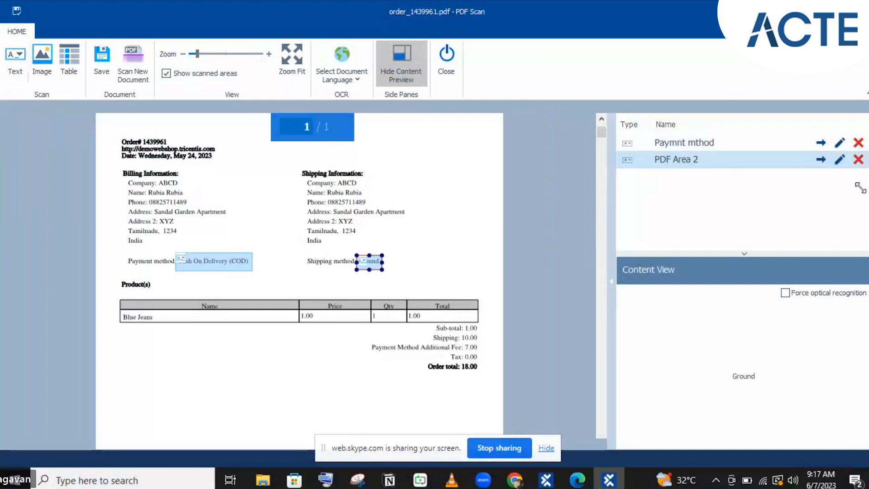
click(710, 158)
key(ctrl+a)
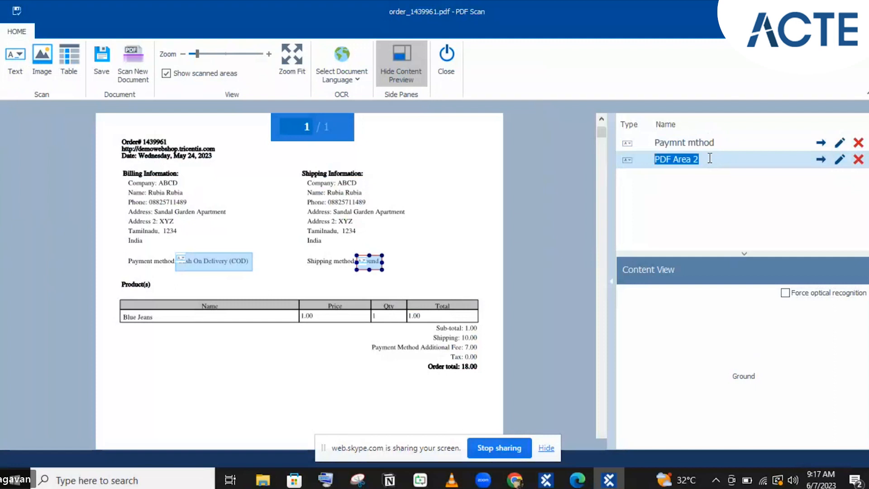
text(Sh)
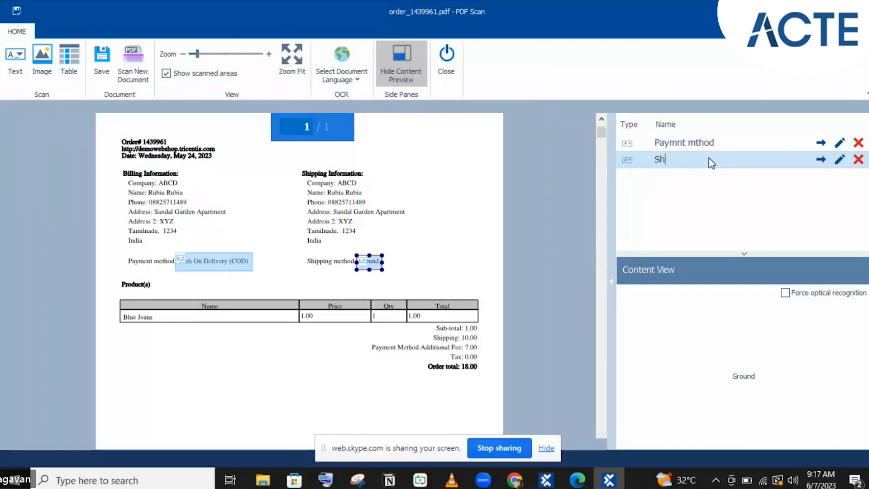
text(ipping )
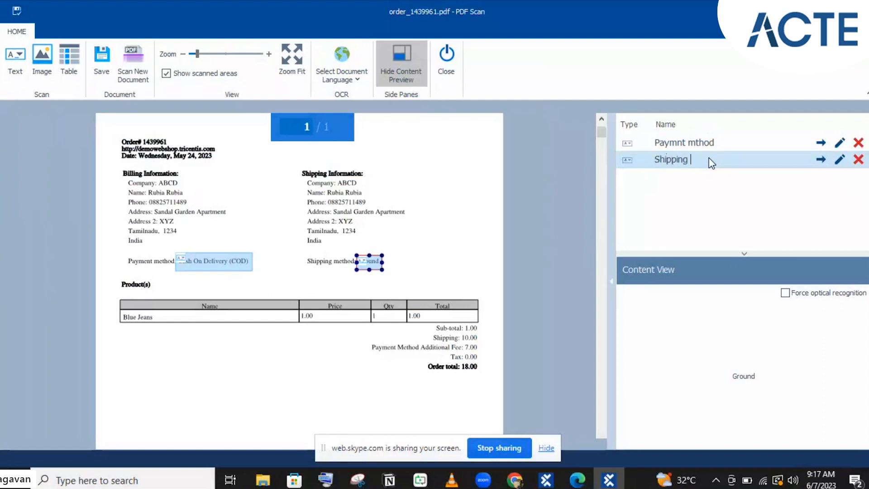
text(Mthd)
text(d)
Step: Mark a table scan area around the whole product table and name it "Product table"
click(70, 59)
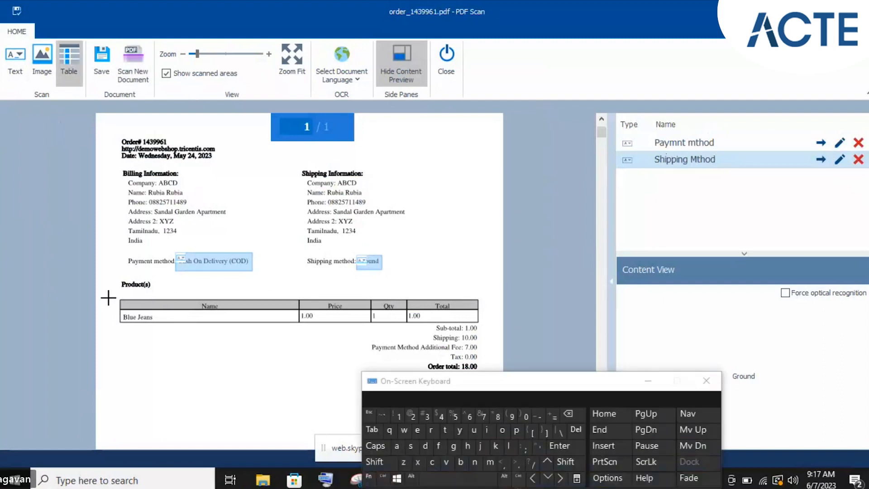
drag(110, 292, 481, 324)
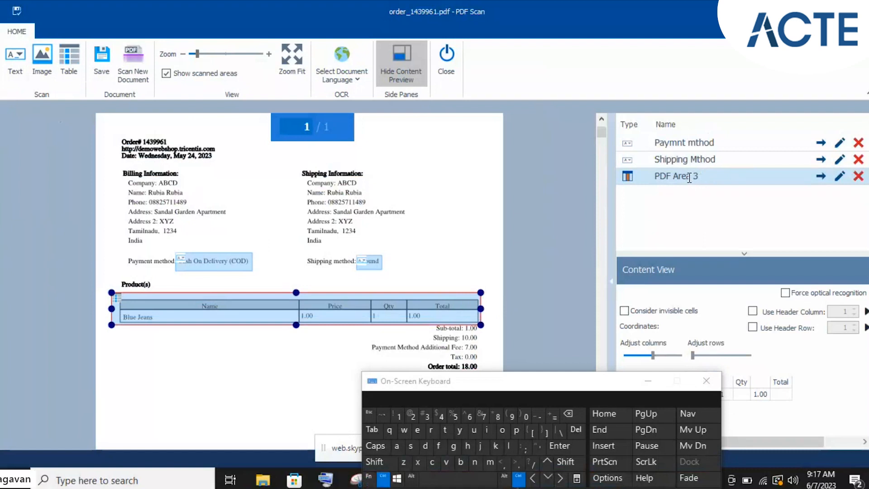
click(689, 177)
text(Pr)
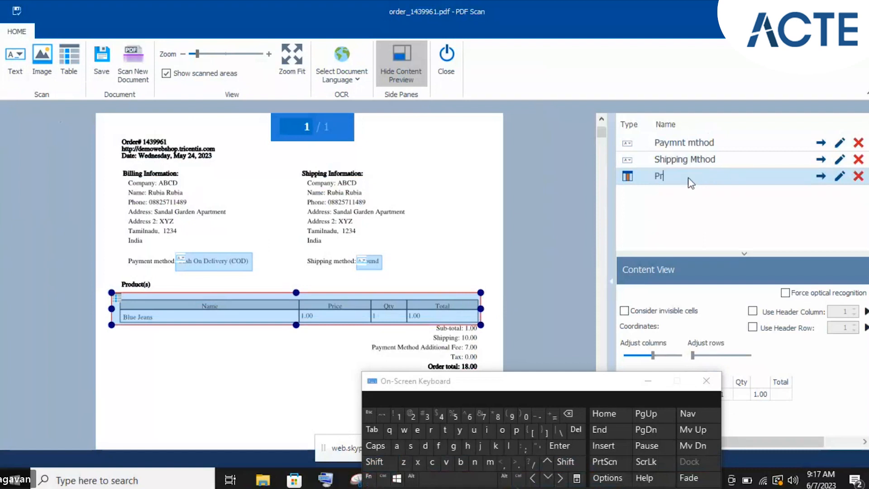
text(oduct)
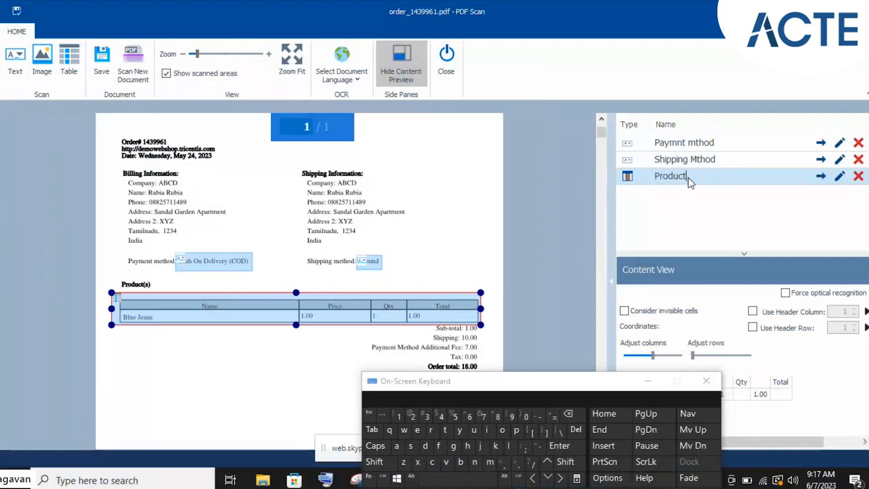
text( tabl)
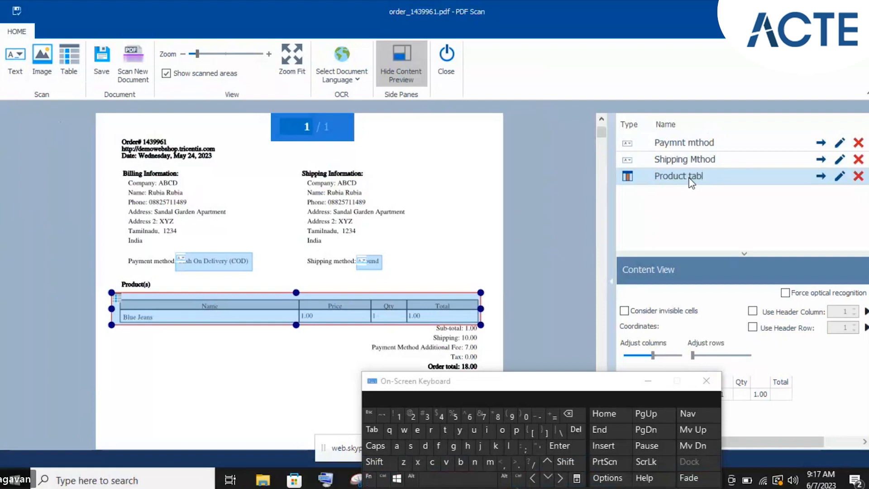
click(417, 432)
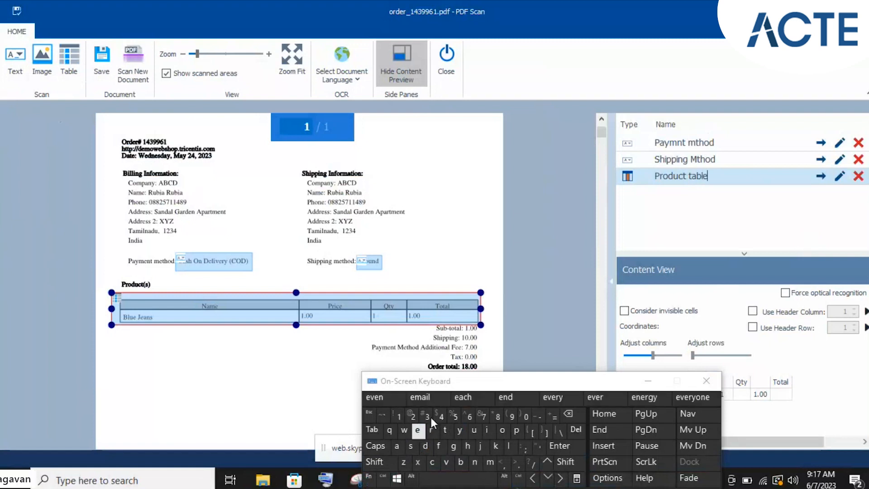
click(804, 238)
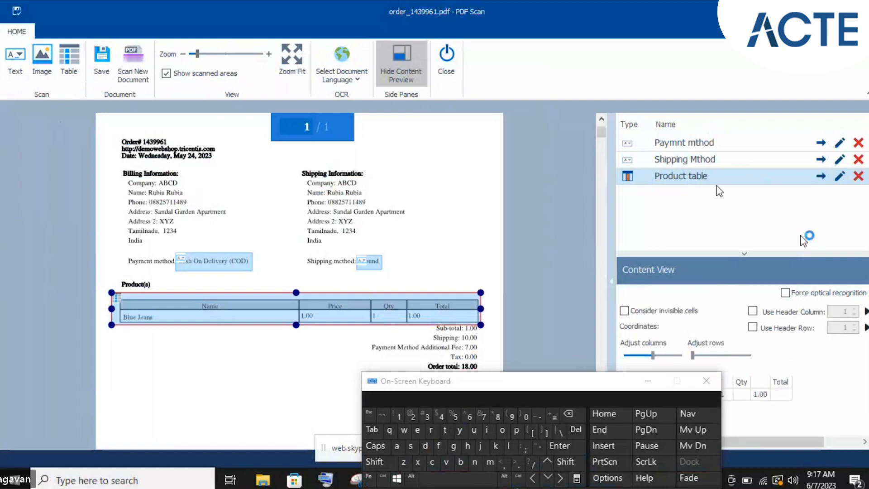
click(657, 382)
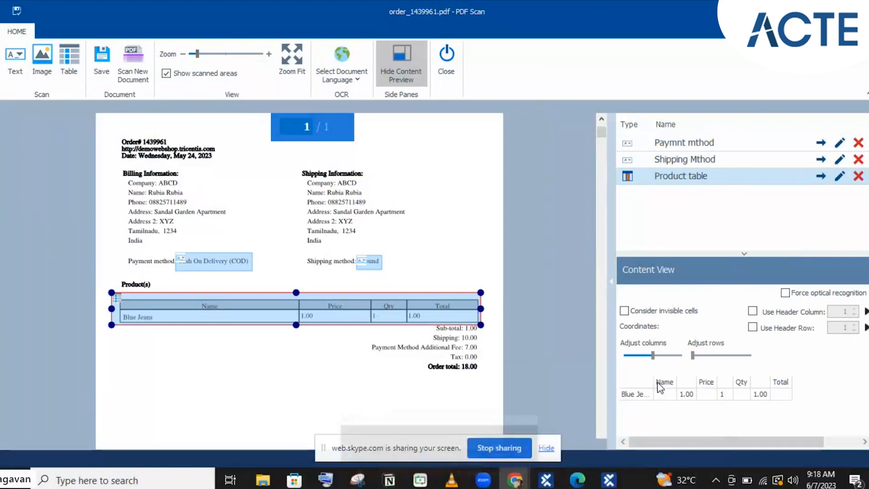
Step: Widen the Shipping Mthod scan area past the end of the value "Ground"
click(686, 162)
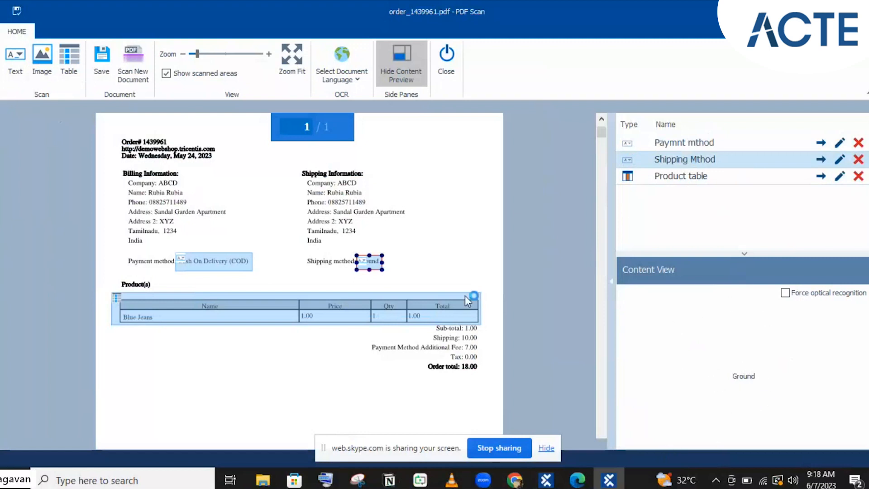
mouse_move(382, 263)
mouse_down()
mouse_move(412, 264)
mouse_move(394, 264)
mouse_up()
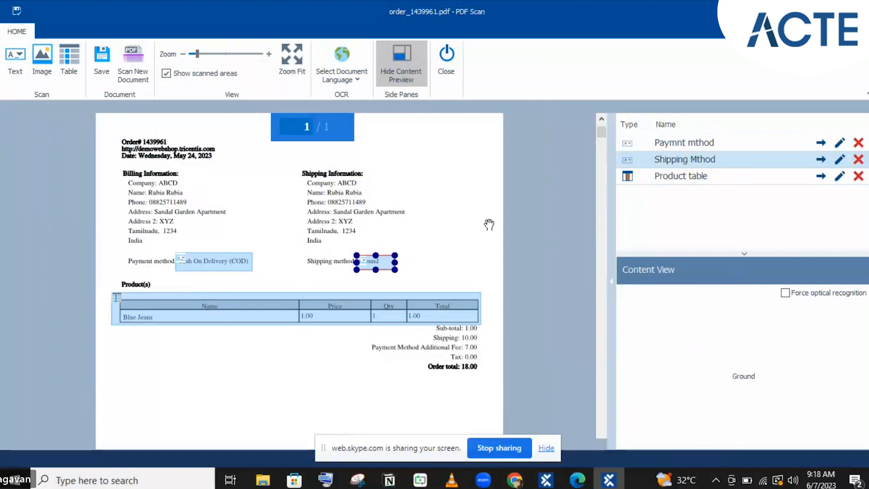
Step: Use row 1 as the header row of the Product table area, trying the header column option and switching it off again
click(678, 179)
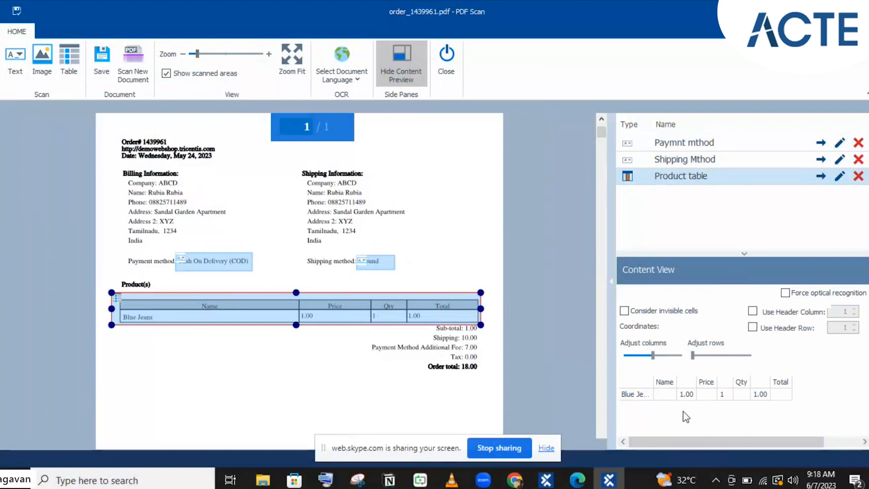
click(645, 393)
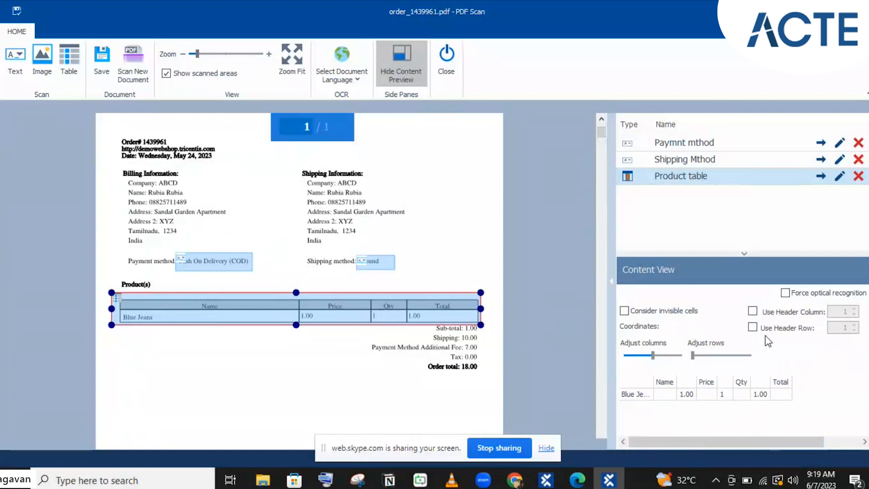
click(752, 326)
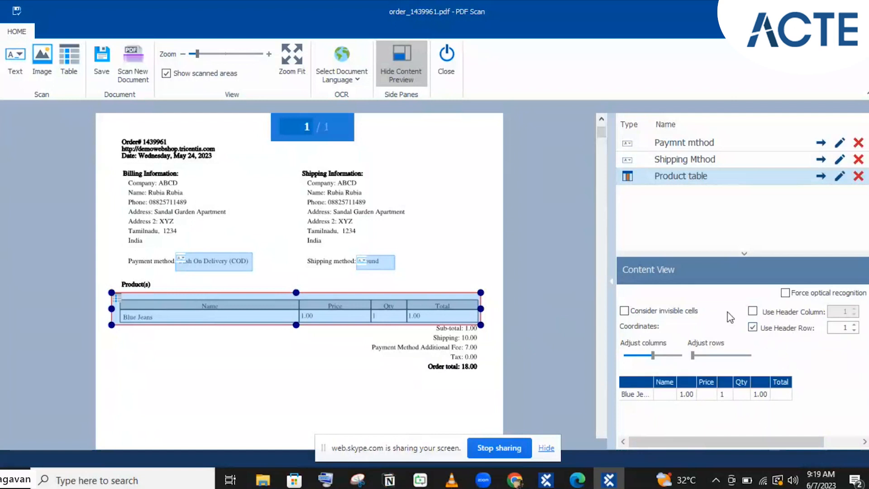
click(752, 311)
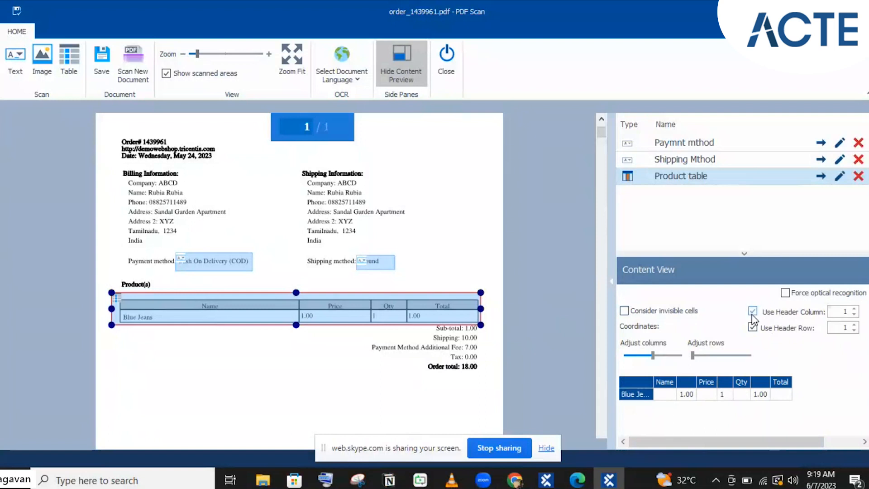
click(752, 312)
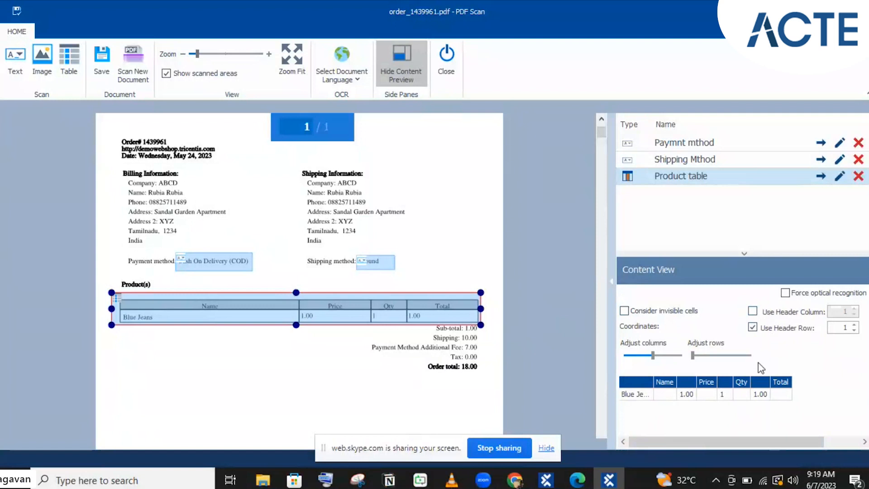
click(765, 385)
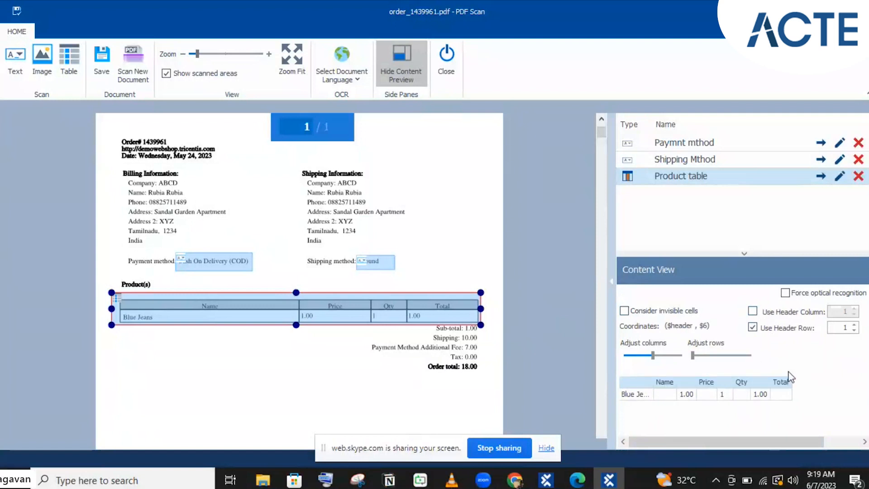
click(854, 324)
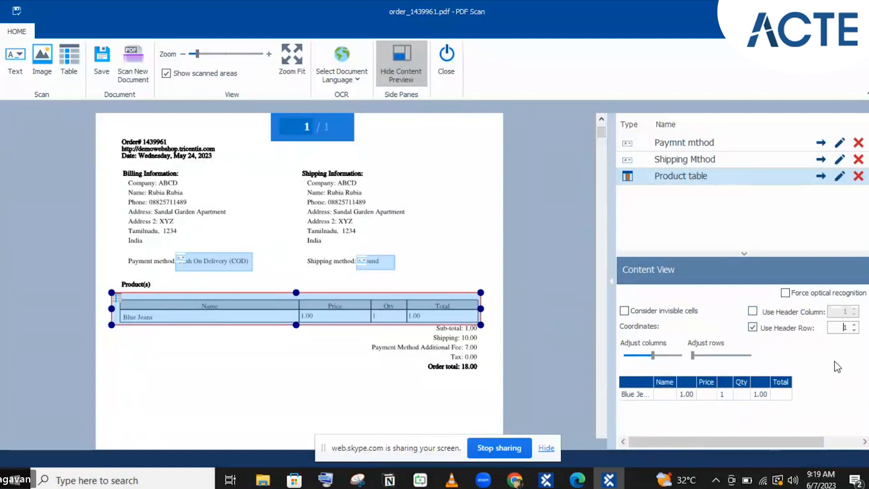
click(631, 393)
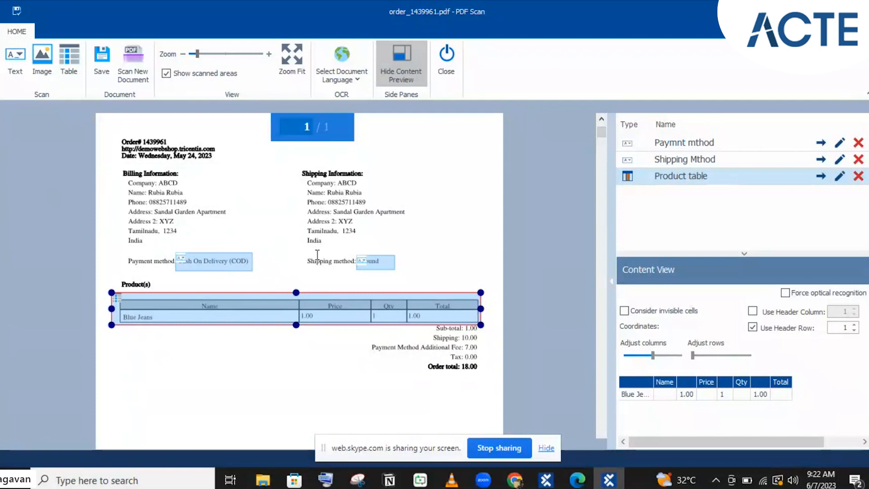
Step: Mark a text area over the "Payment method:" label and use it as the text anchor for Paymnt mthod
click(42, 61)
click(13, 69)
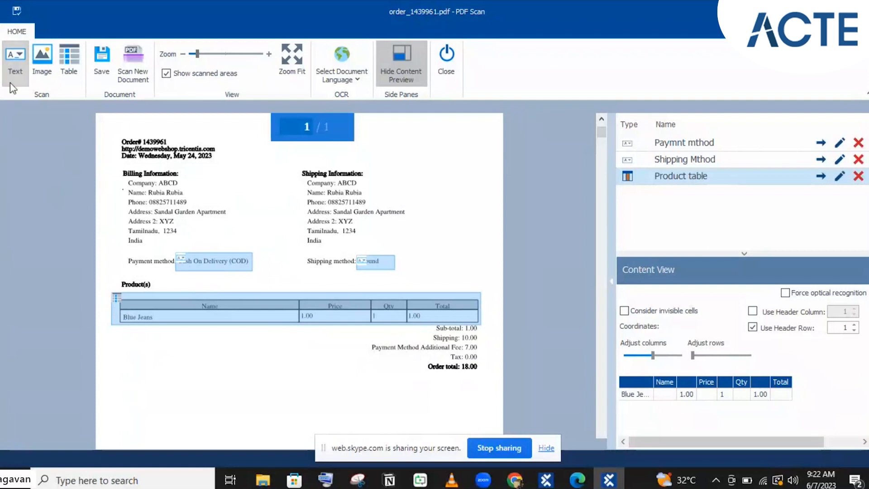
drag(121, 256, 177, 268)
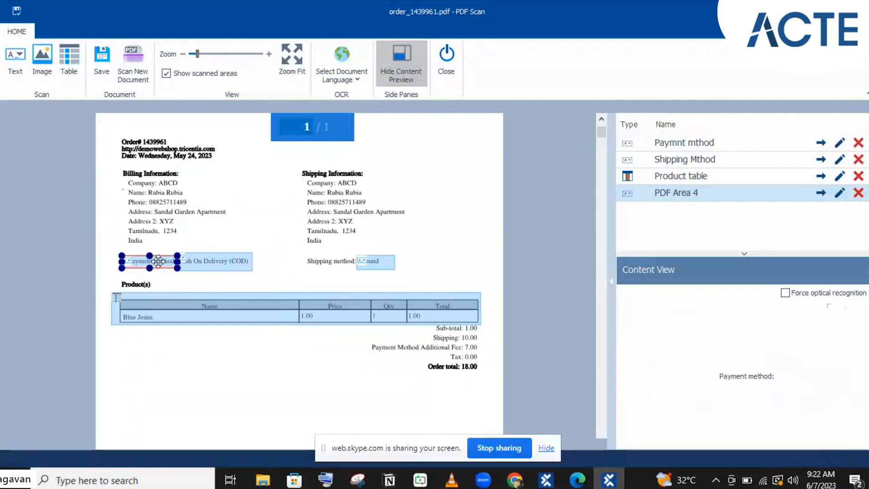
right_click(159, 261)
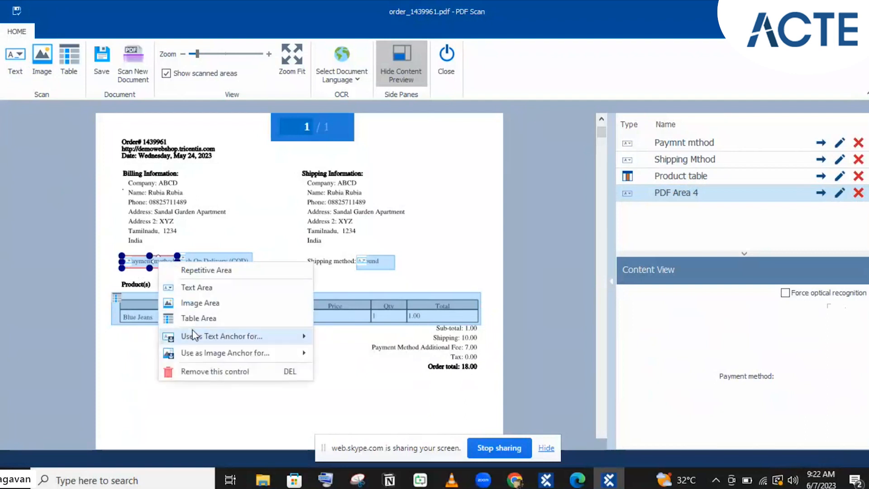
mouse_move(195, 335)
mouse_move(282, 343)
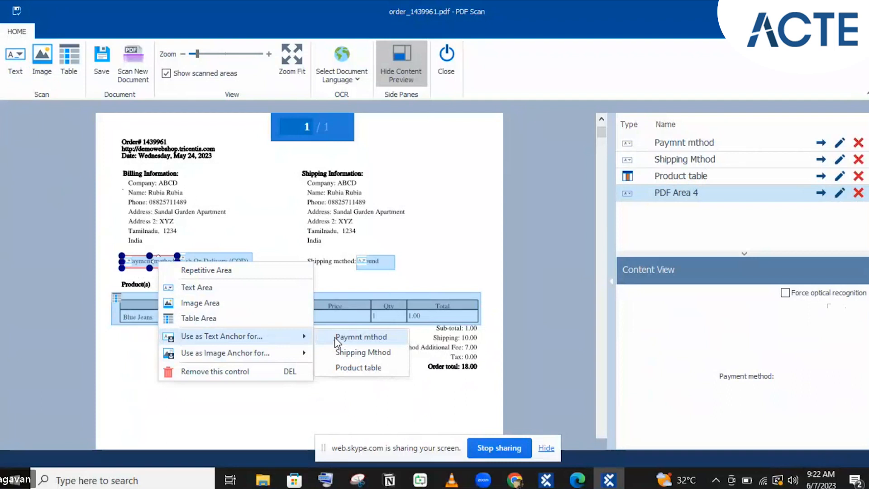
click(335, 337)
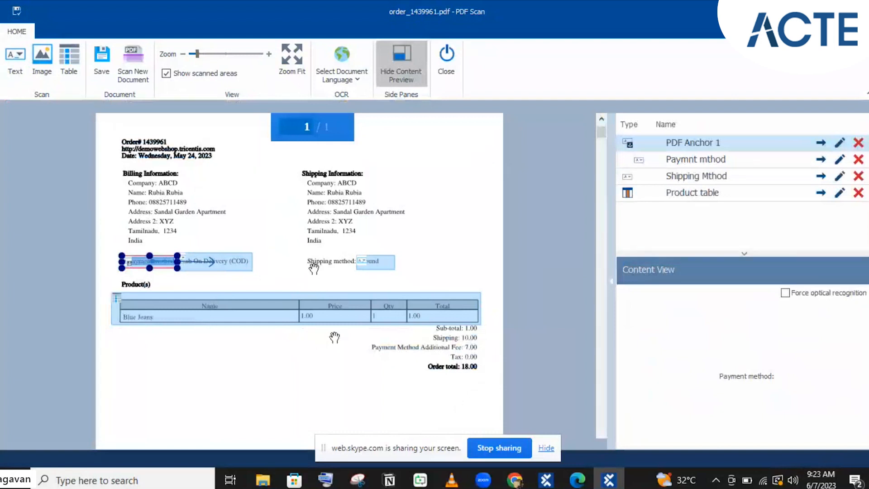
Step: Mark a text area over the "Shipping method:" label and use it as the text anchor for Shipping Mthod
click(15, 81)
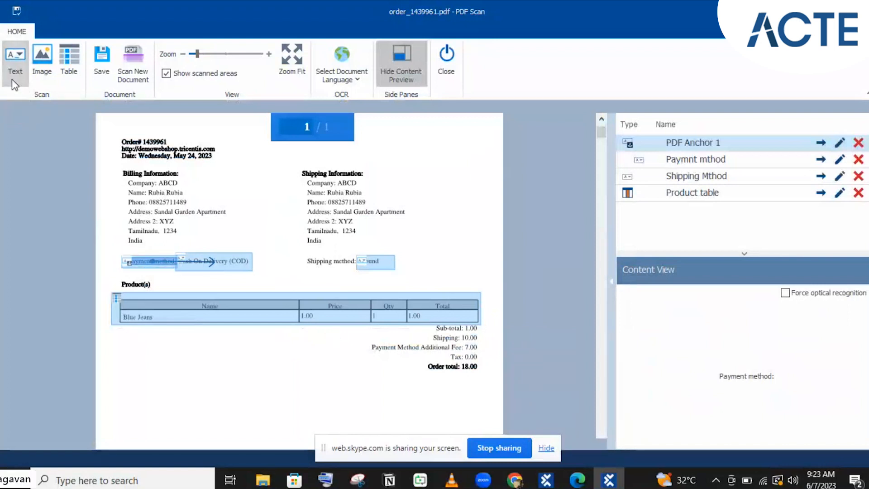
drag(301, 248, 355, 270)
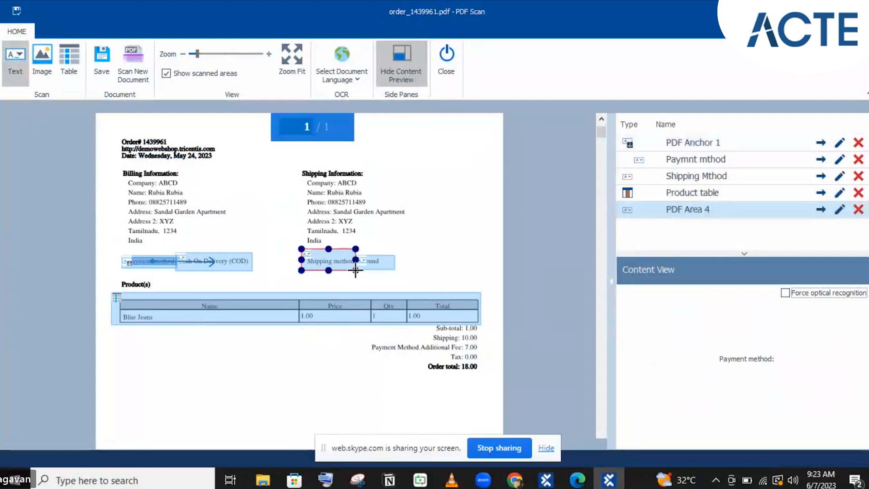
right_click(319, 261)
mouse_move(423, 337)
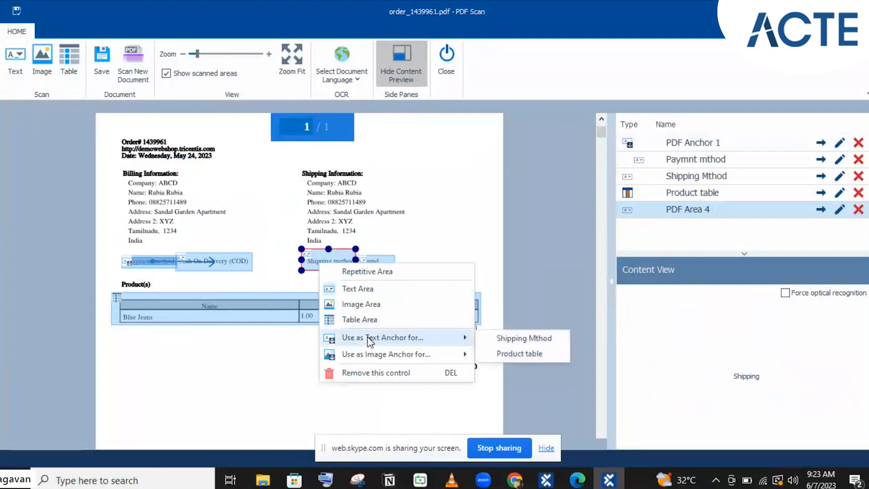
click(516, 339)
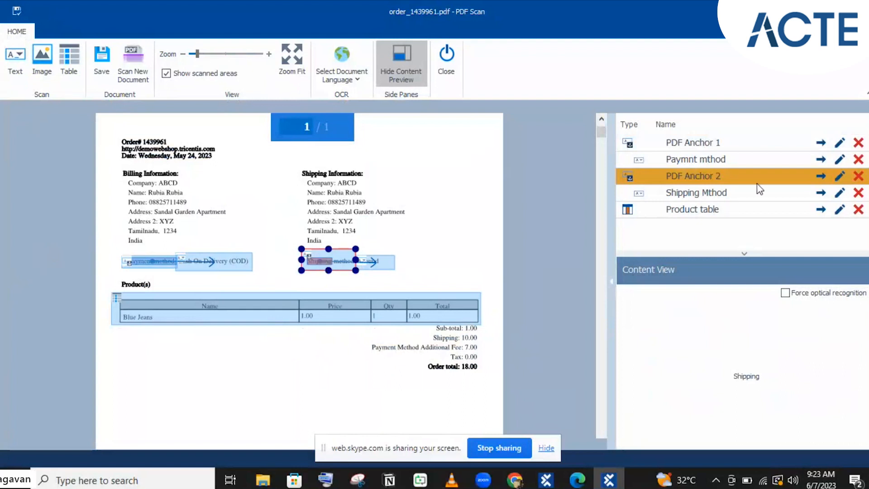
Step: Redraw the shipping method anchor's area so it covers the full "Shipping method:" label
click(840, 177)
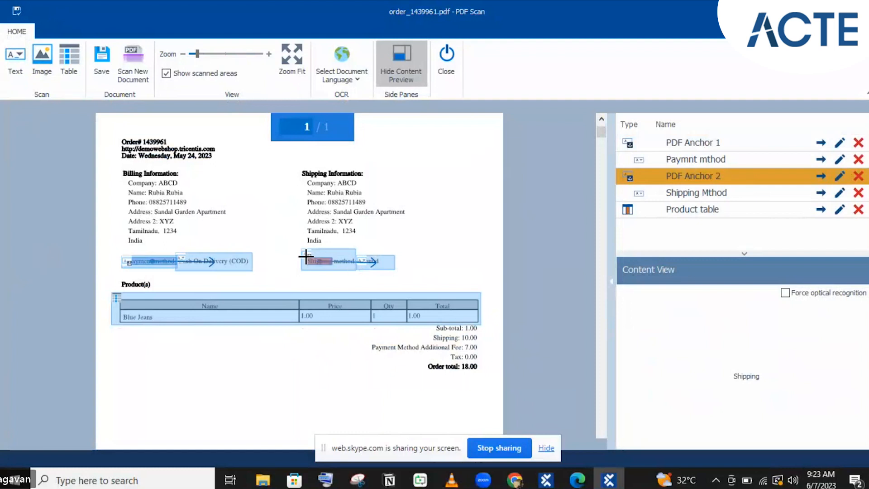
drag(306, 255, 356, 266)
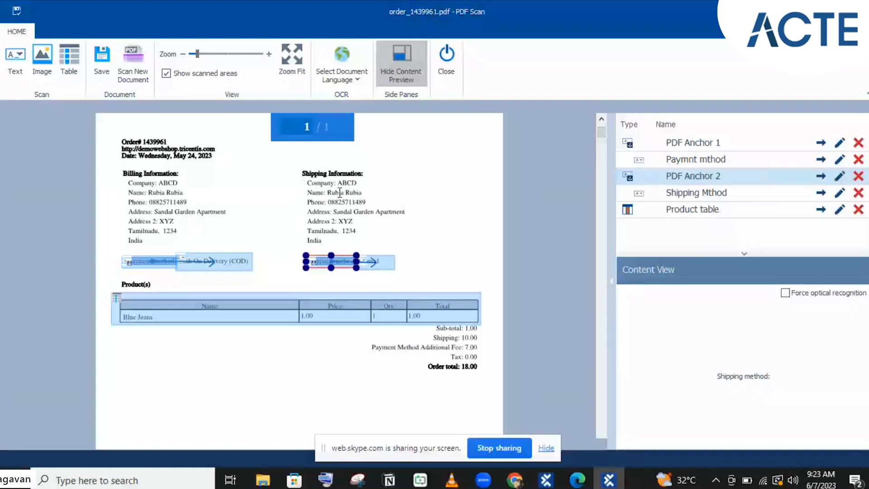
Step: Mark a text area over the "Shipping Information:" heading and redraw it so it covers the full heading
click(16, 72)
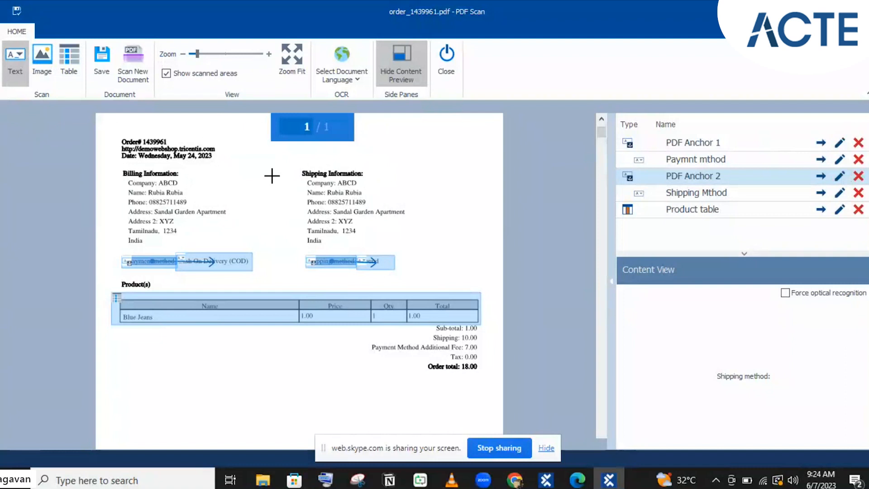
drag(291, 168, 328, 178)
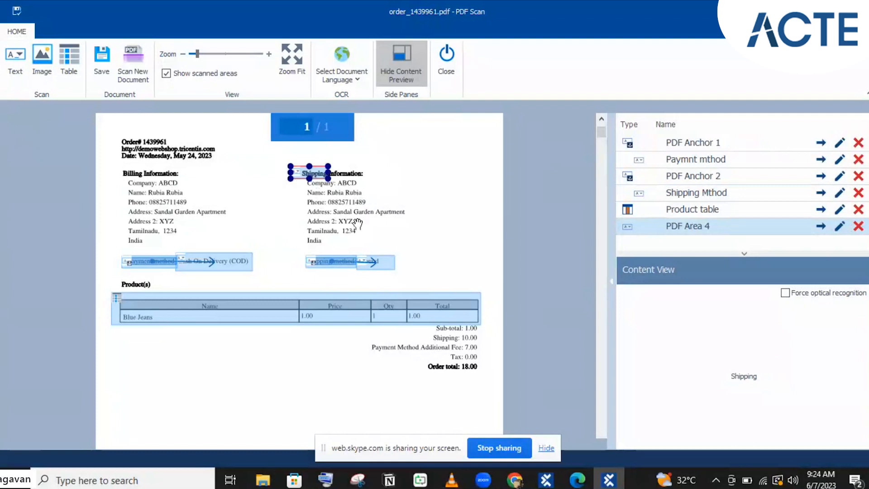
click(839, 229)
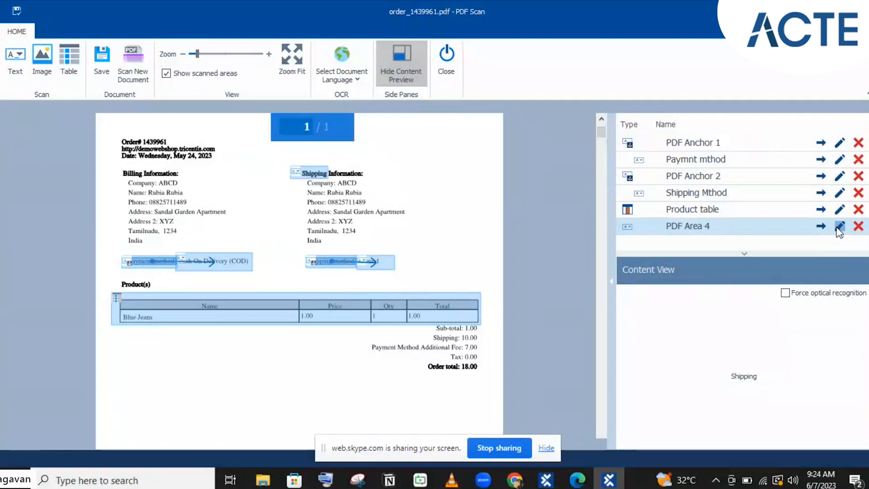
drag(289, 166, 365, 179)
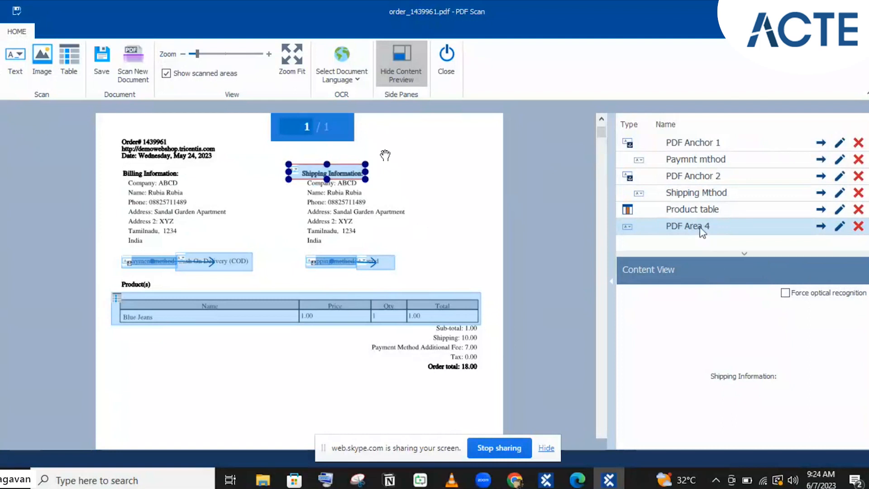
Step: Mark a text area over the "Product(s)" heading above the product table
click(725, 179)
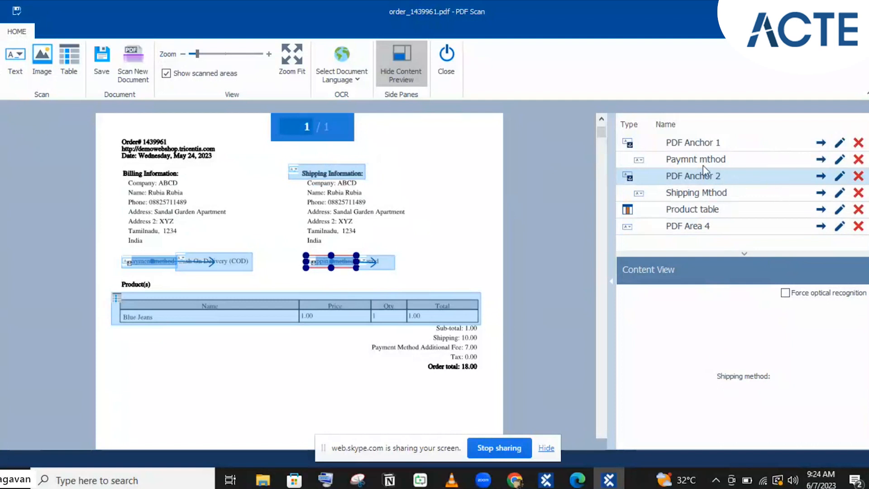
click(821, 162)
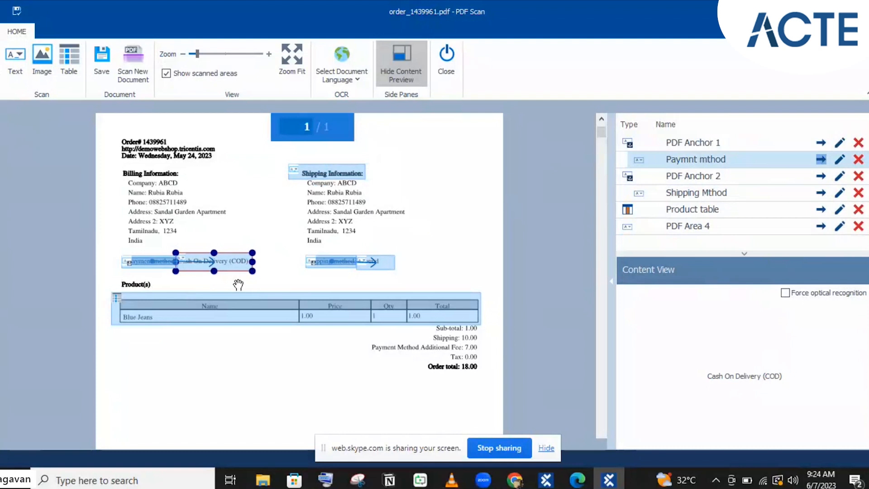
click(821, 210)
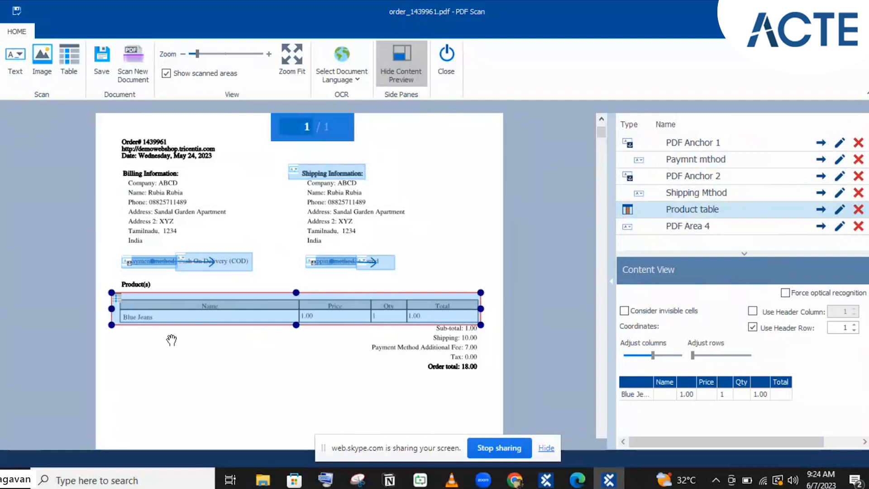
click(50, 85)
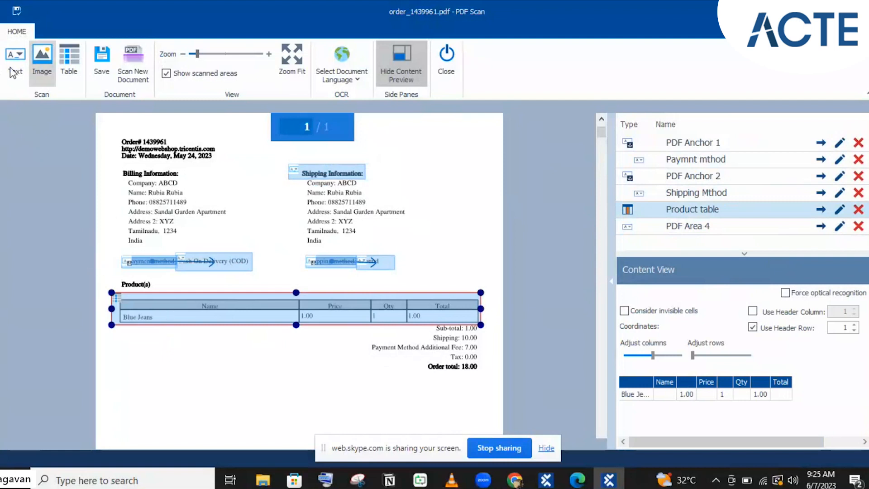
click(16, 65)
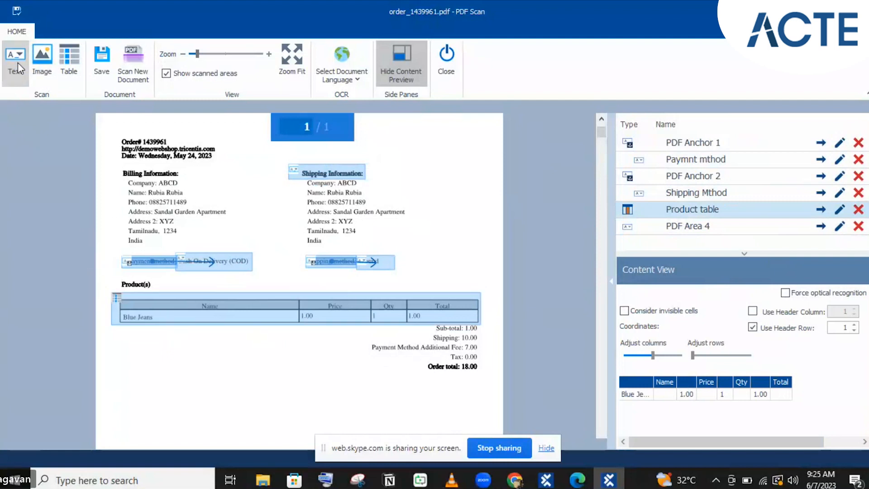
click(121, 281)
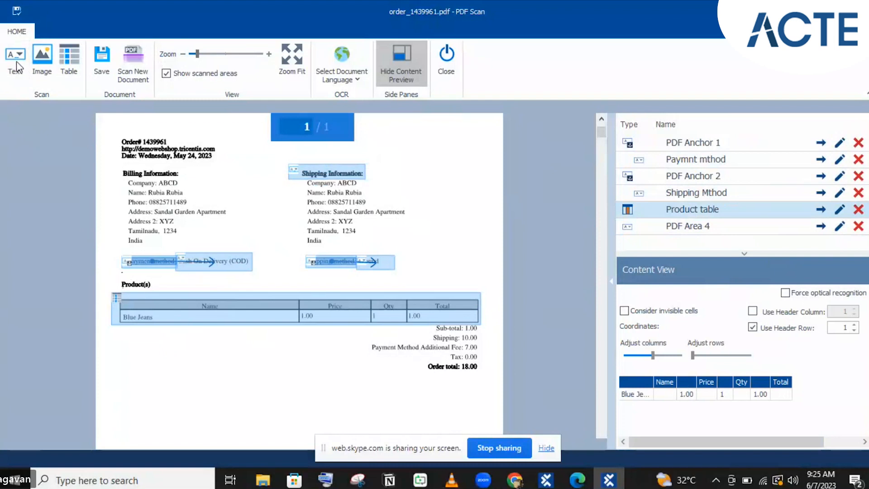
click(17, 68)
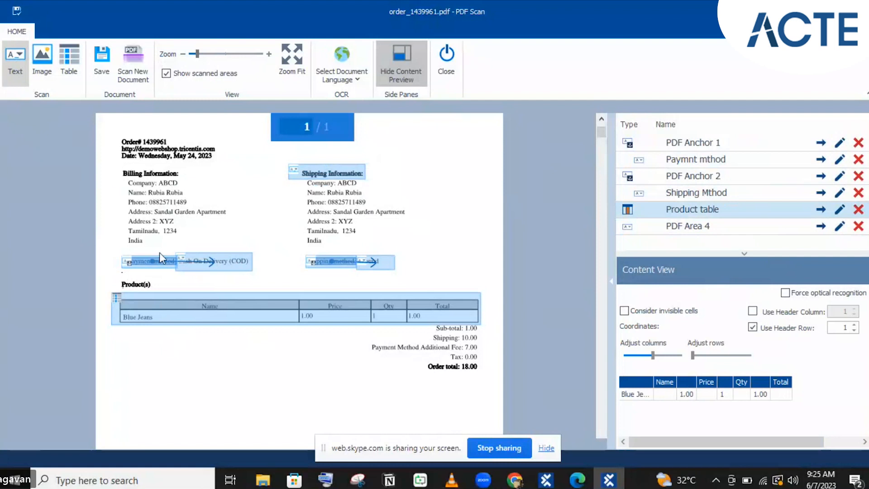
click(37, 72)
click(16, 63)
drag(112, 279, 162, 289)
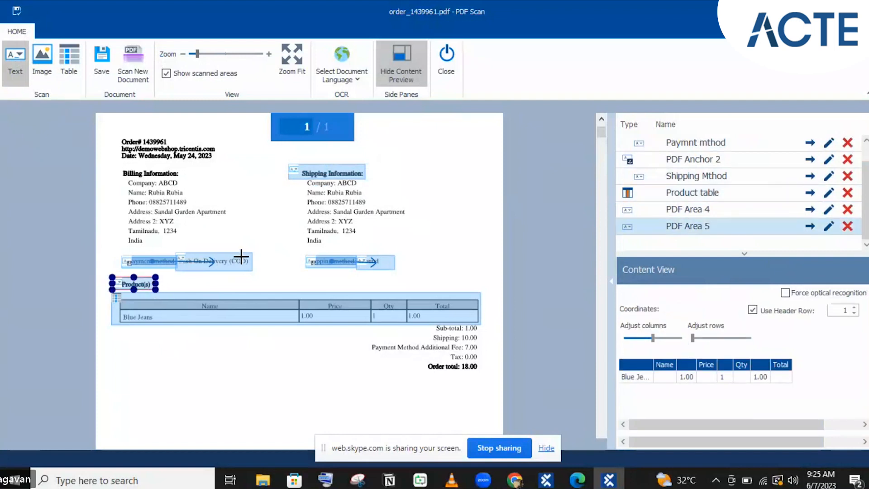
Step: Use the "Product(s)" text area as the anchor for Product table
right_click(134, 280)
mouse_move(207, 359)
click(312, 359)
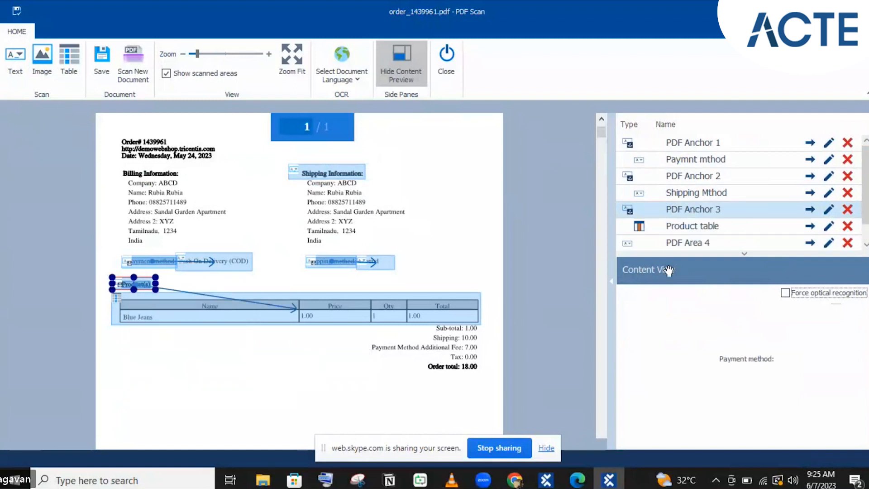
Step: Delete the text area that covers the "Shipping Information:" heading
click(851, 245)
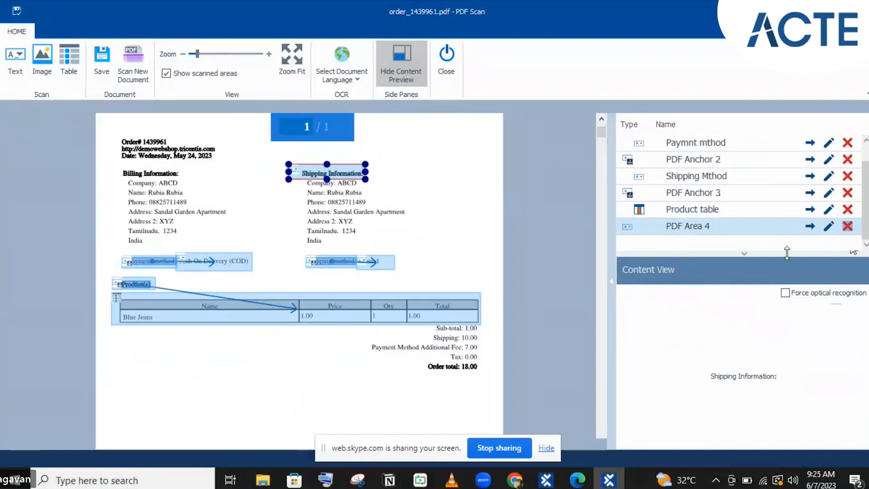
click(851, 225)
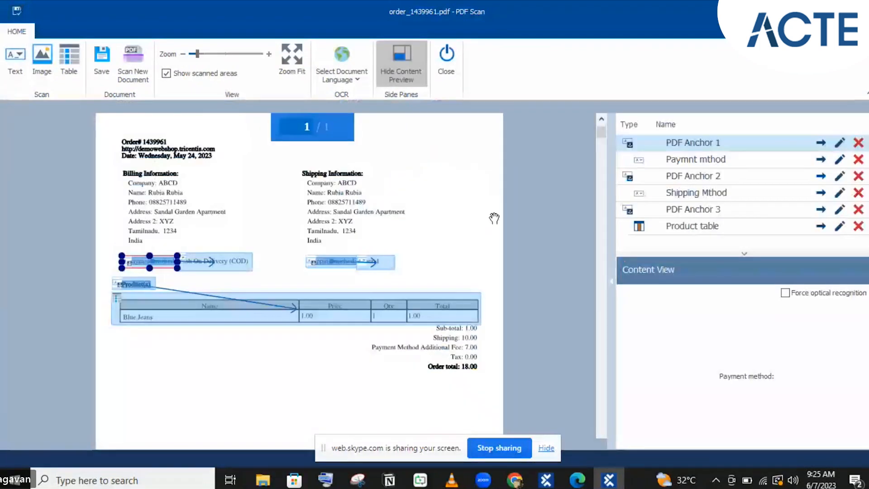
click(539, 204)
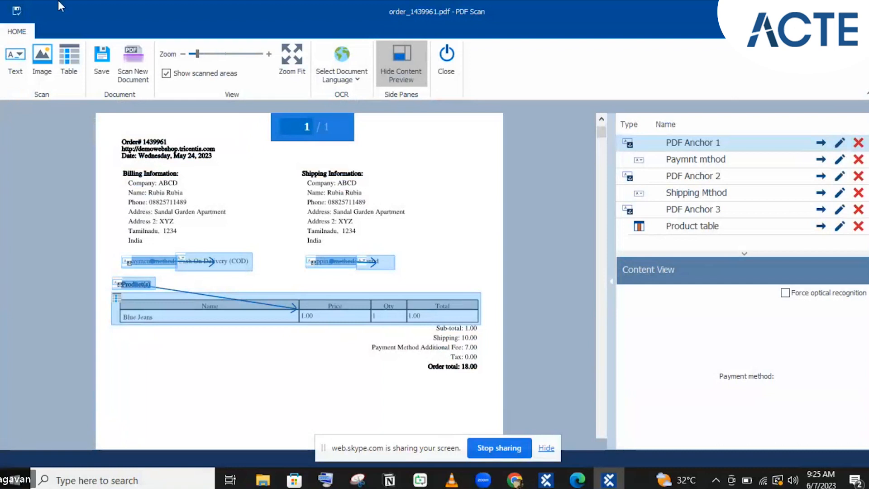
Step: Close the PDF scan, saving its module, and switch to Tosca Commander
click(448, 55)
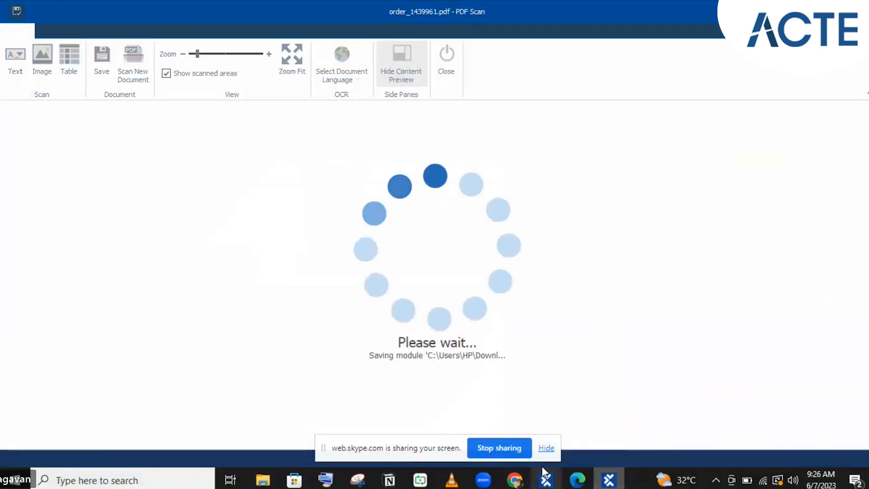
mouse_move(546, 478)
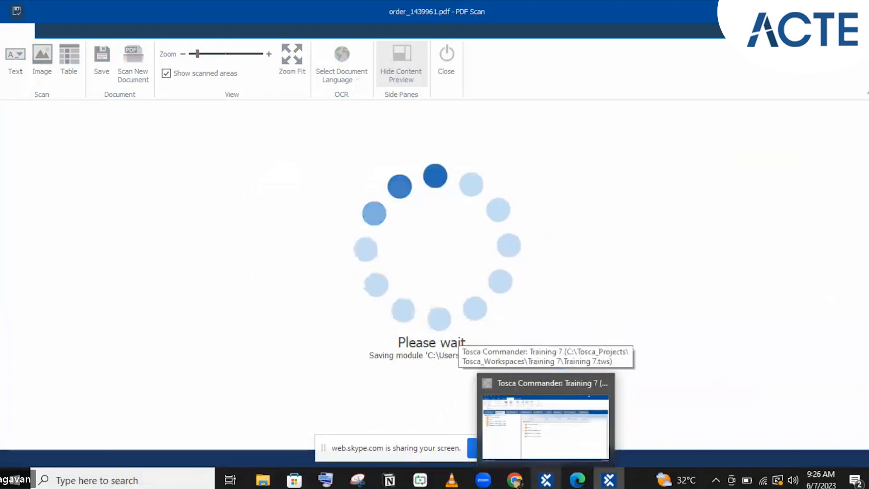
click(546, 479)
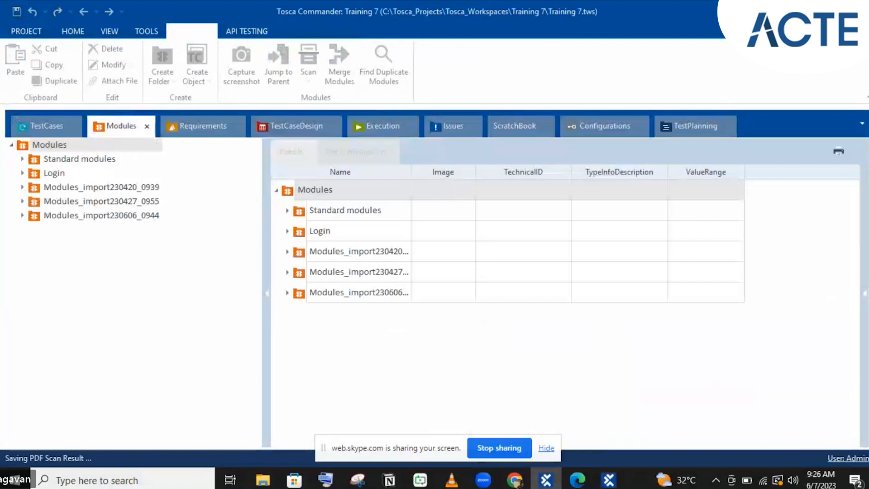
click(609, 479)
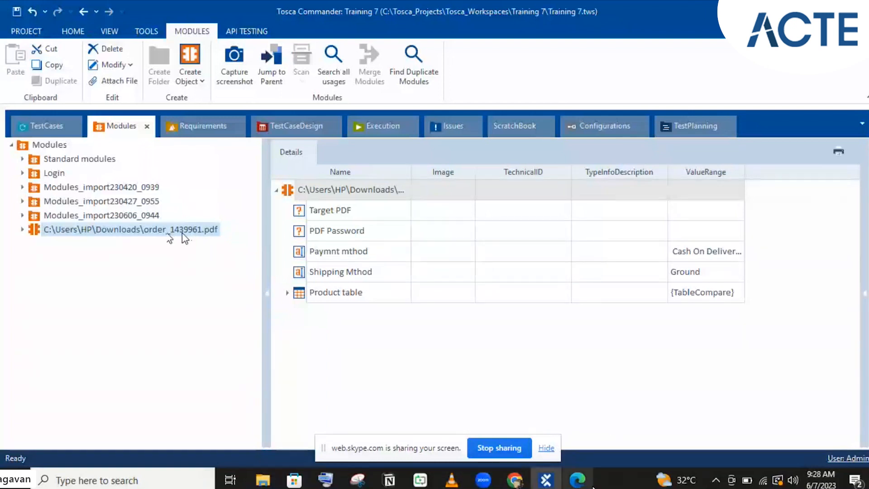
Step: Copy the file path of the other order PDF open in Edge into the PDF test case's Target PDF value
mouse_move(592, 486)
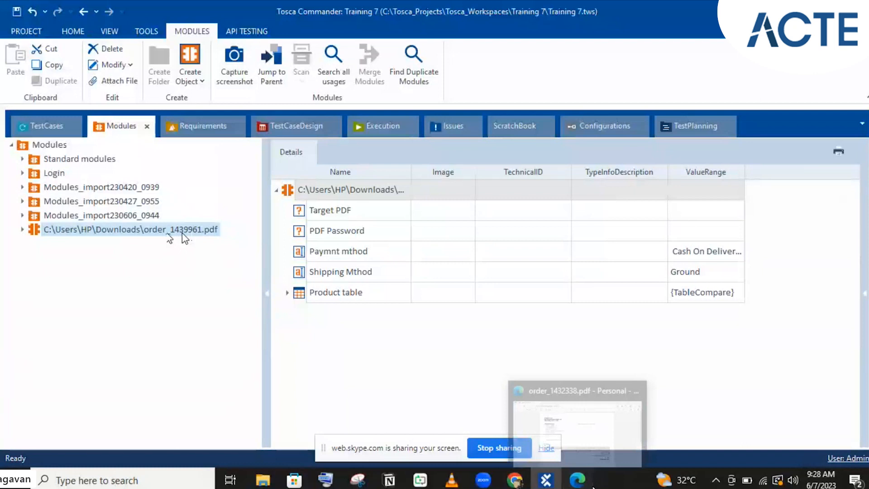
click(592, 487)
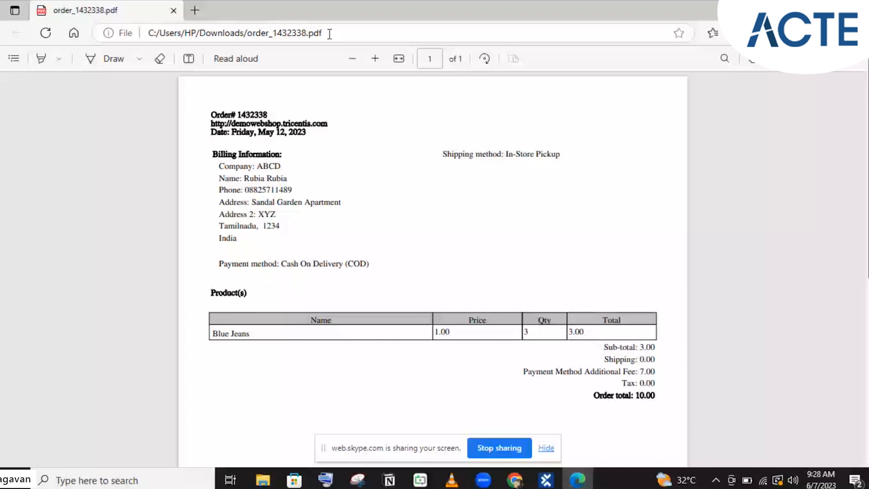
key(alt+Tab)
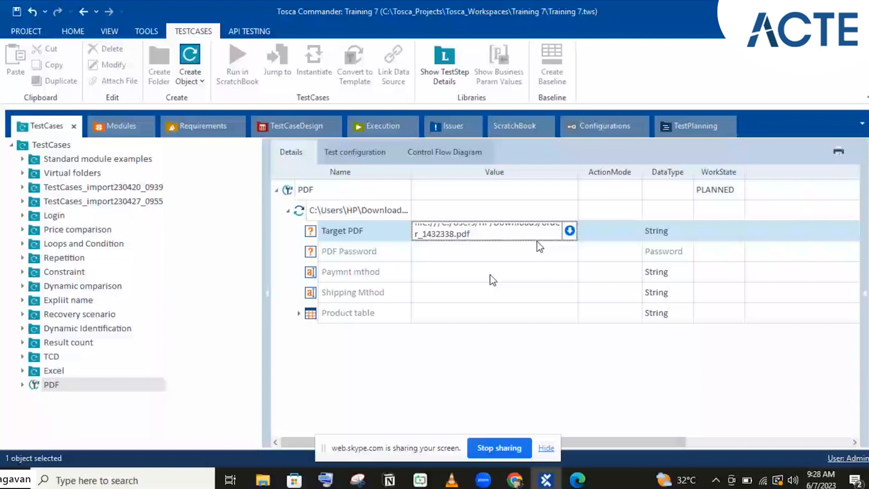
key(Return)
Step: Remove the file:/// prefix from the Target PDF value so the path starts at C:/Users/HP/Downloads
click(440, 229)
key(BackSpace)
key(BackSpace)
key(BackSpace)
key(BackSpace)
key(BackSpace)
key(BackSpace)
key(BackSpace)
key(BackSpace)
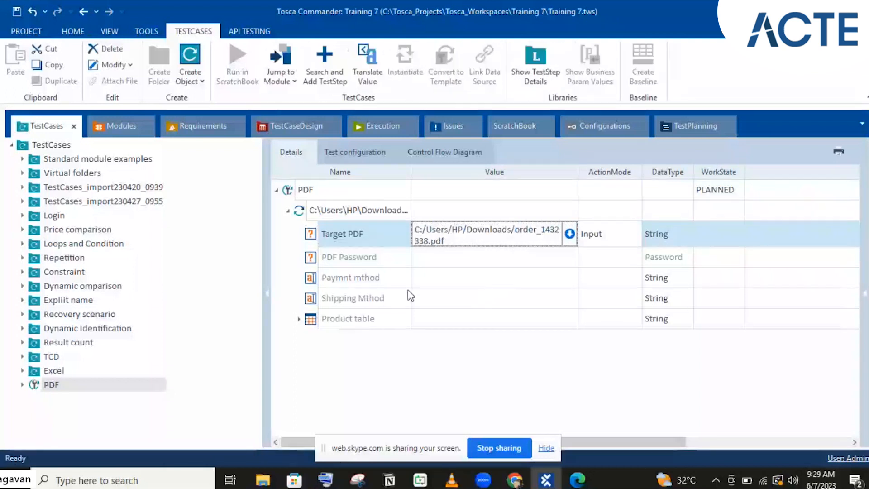
click(408, 292)
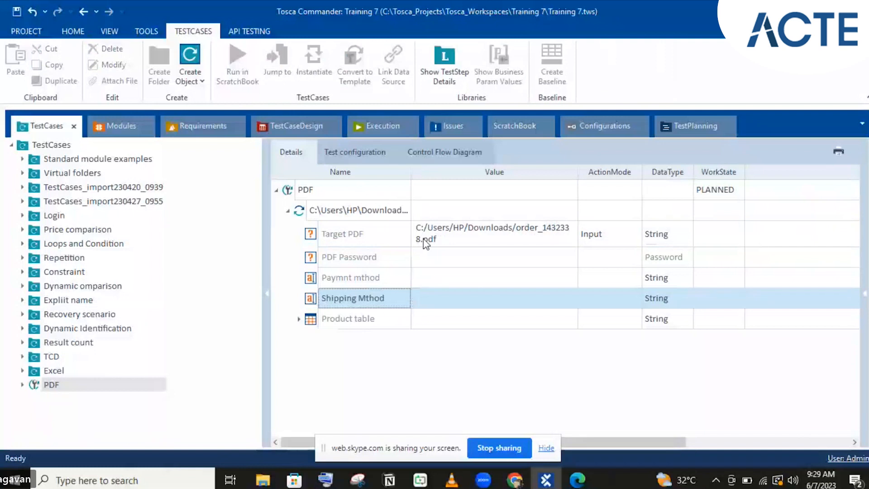
Step: Copy "Cash On Delivery (COD)" from the PDF in Edge into the Paymnt mthod value with action mode Verify
click(478, 282)
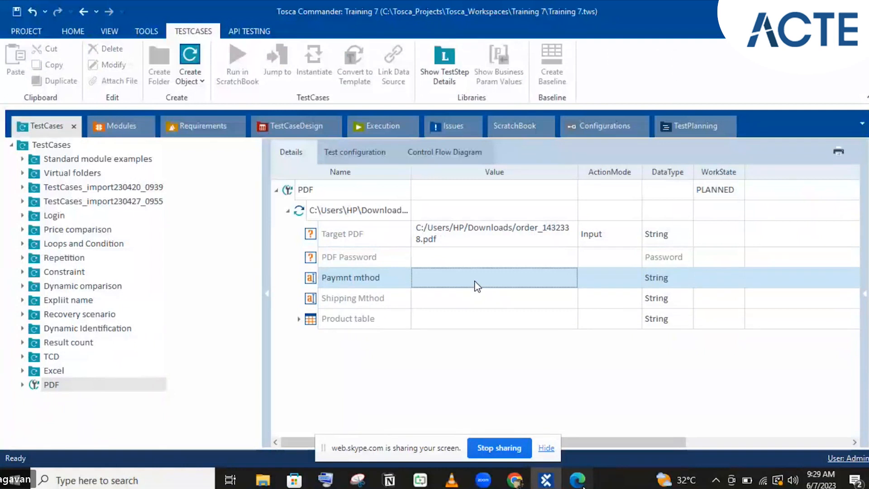
click(579, 483)
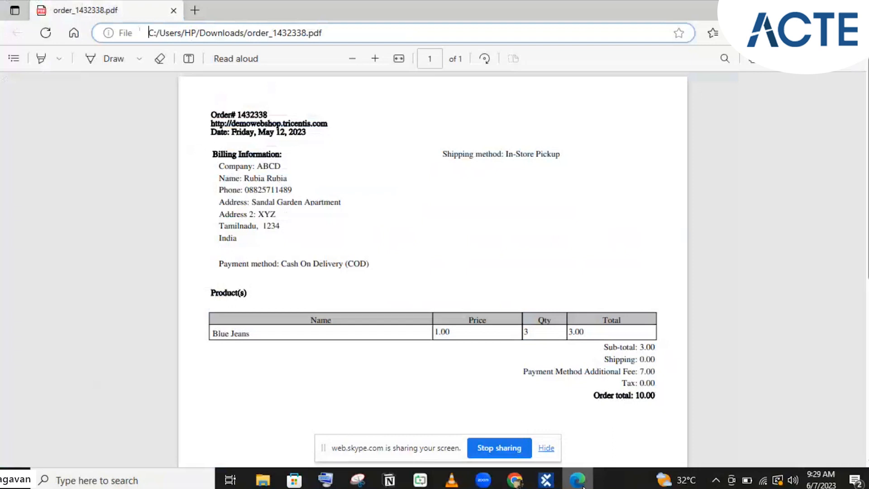
click(583, 484)
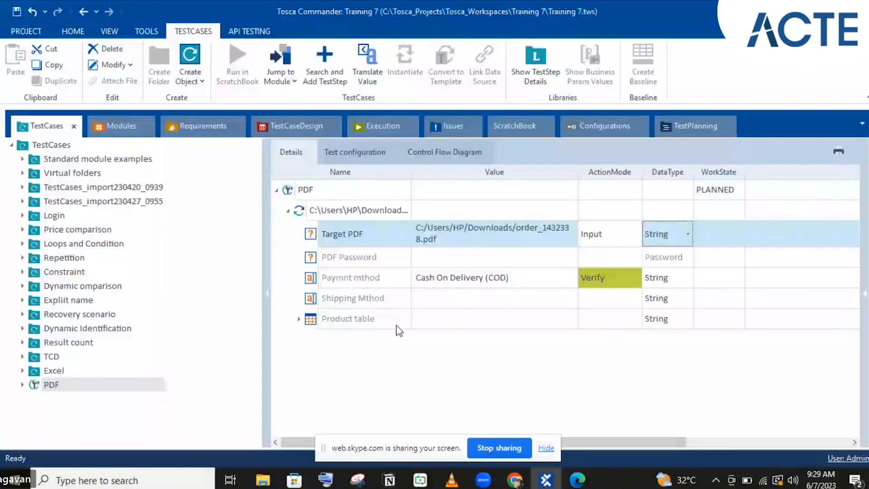
Step: Copy "In-Store Pickup" from the order PDF in Edge into the Shipping Mthod value with action mode Verify
click(379, 299)
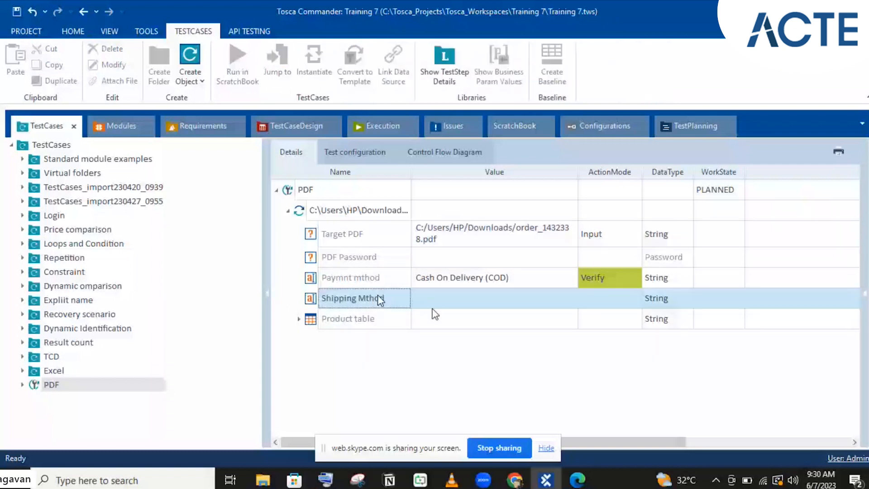
click(437, 300)
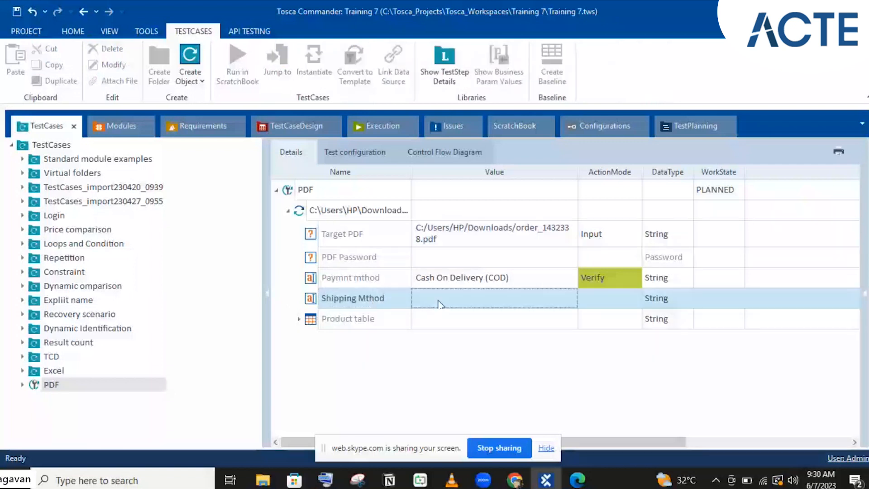
click(582, 482)
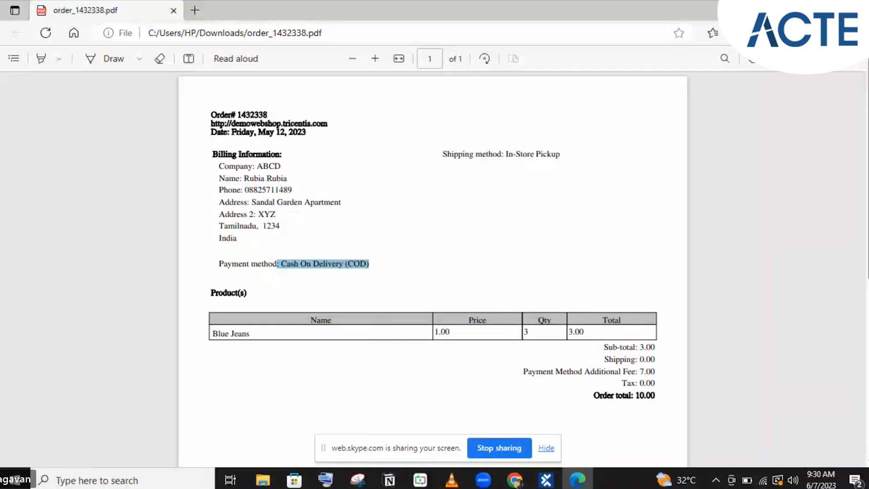
drag(506, 154, 561, 154)
key(ctrl+c)
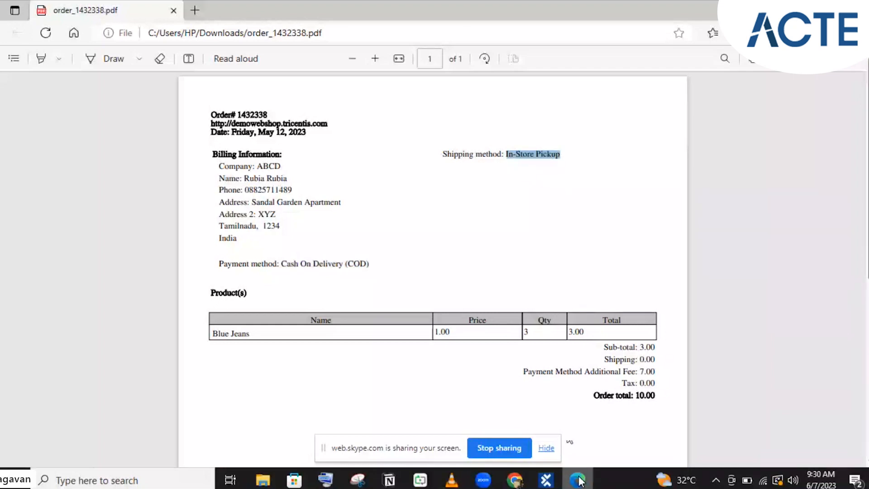
mouse_move(579, 480)
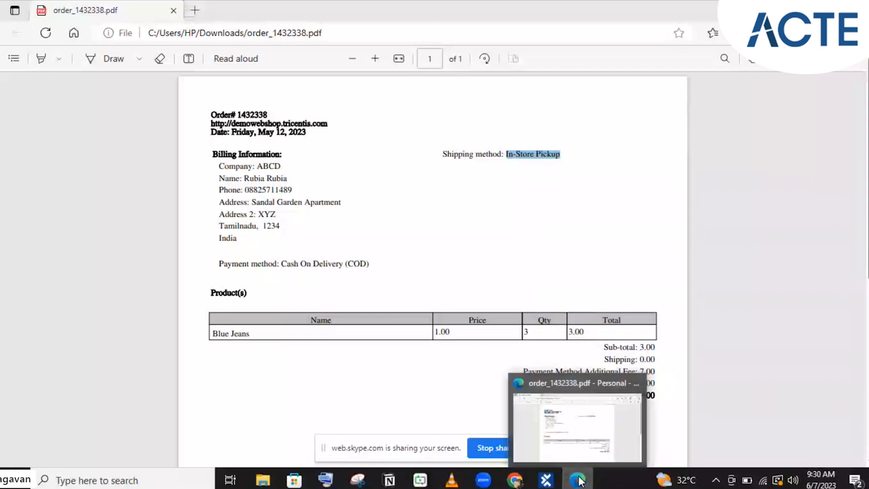
click(579, 481)
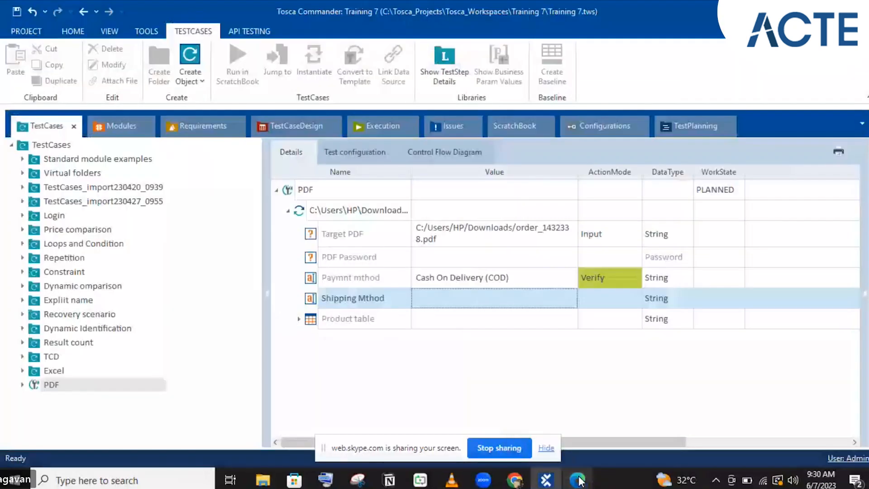
key(ctrl+v)
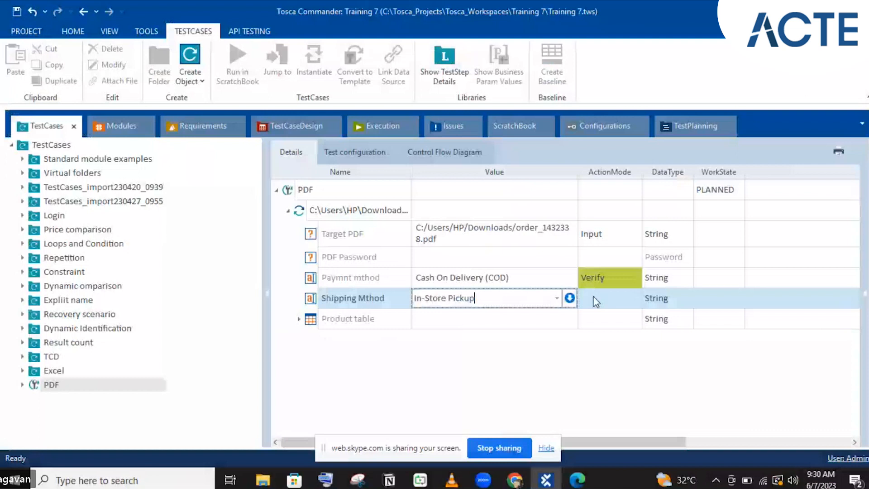
key(Return)
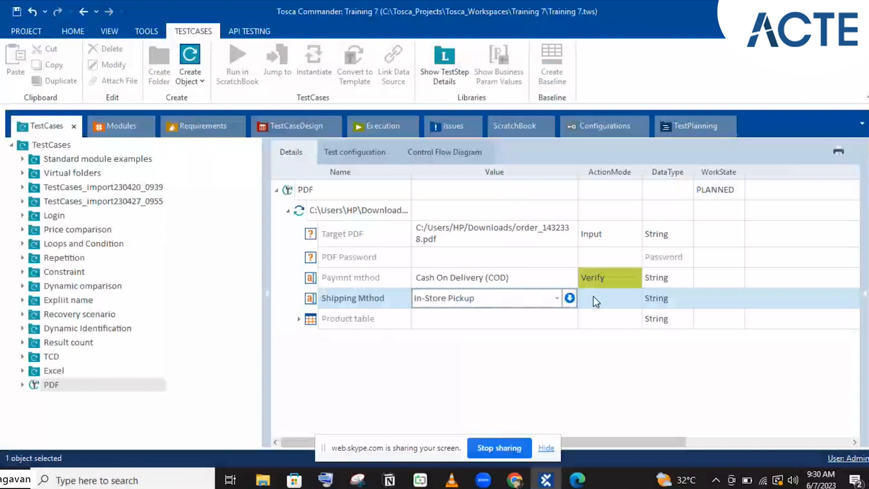
Step: Expand the Product table and set row $1, cell $1 to verify "Blue Jeans", copied from the PDF in Edge
click(450, 325)
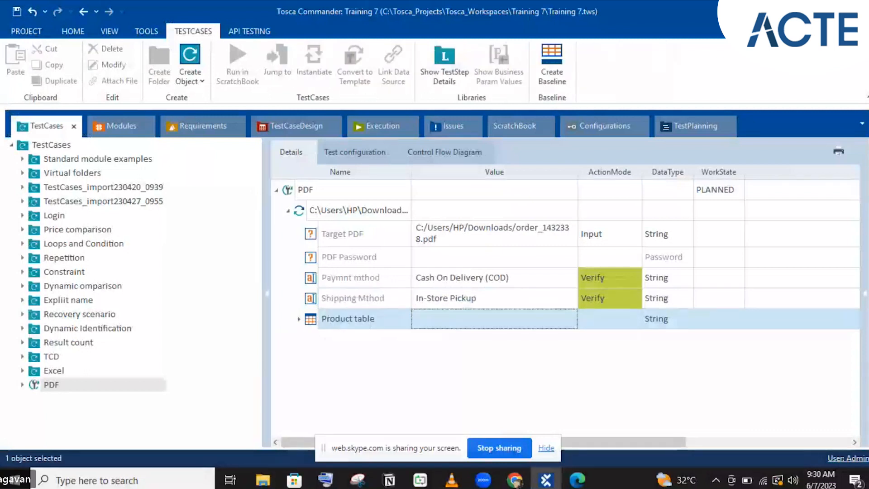
click(299, 319)
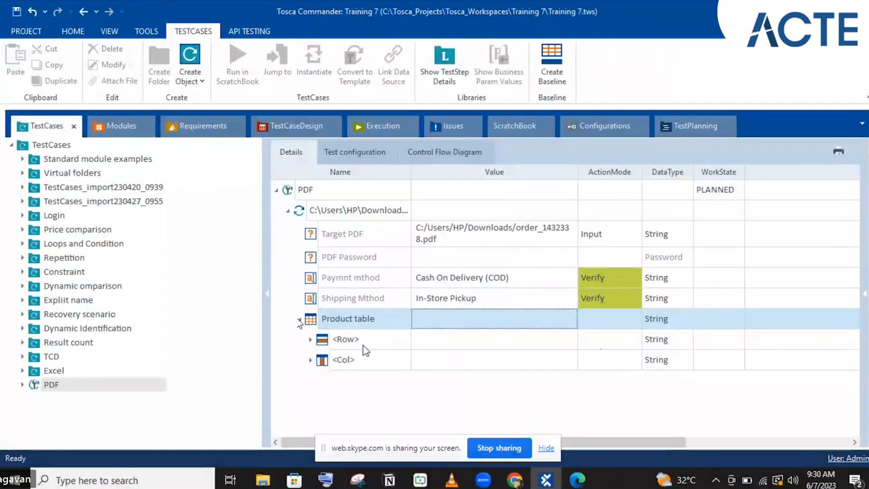
click(311, 339)
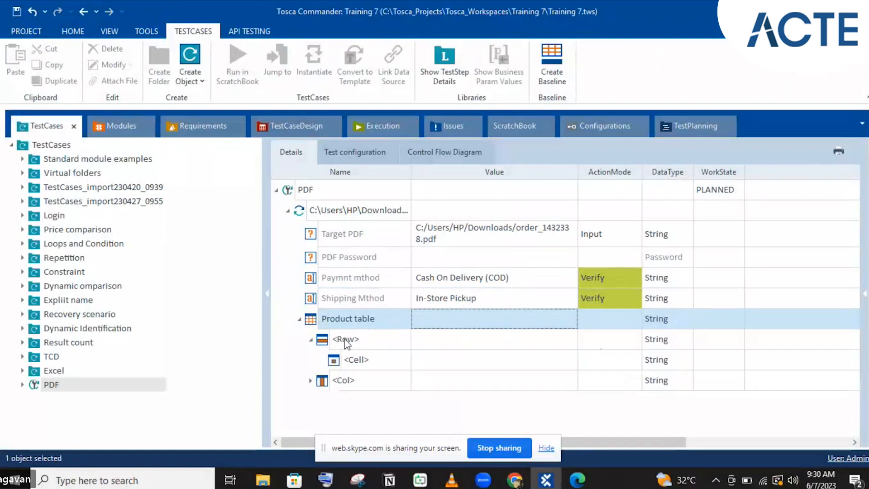
click(346, 340)
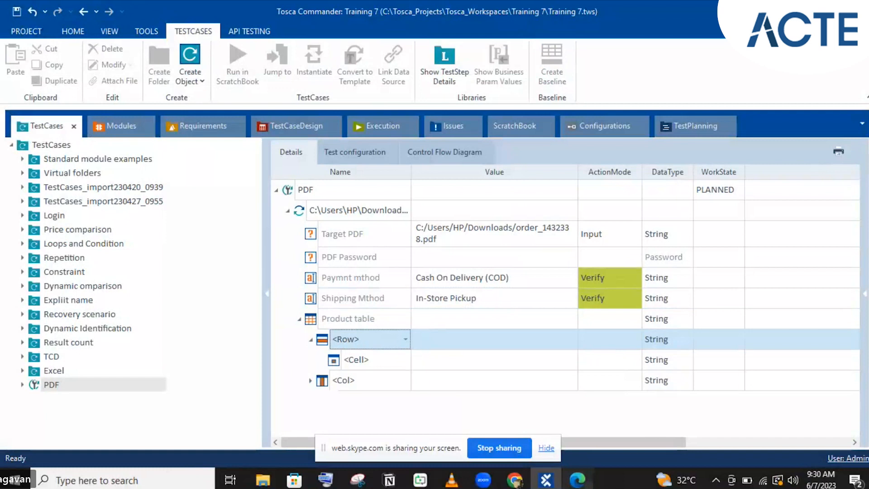
click(583, 482)
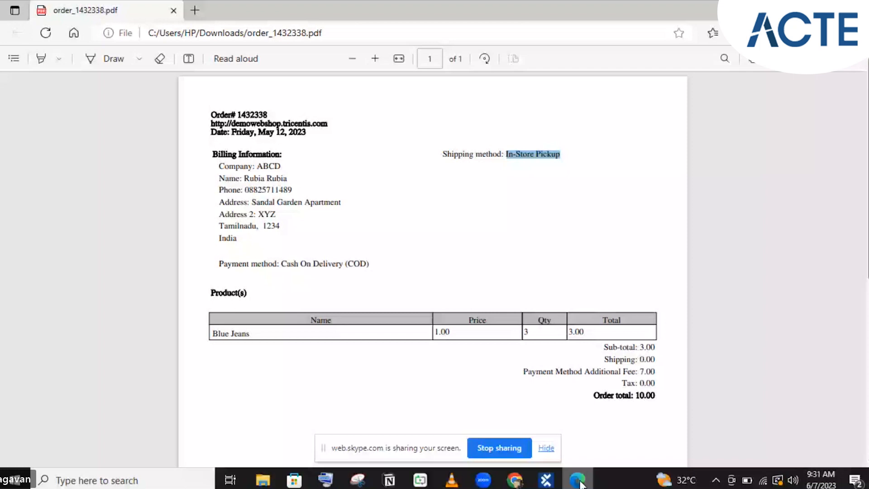
click(546, 480)
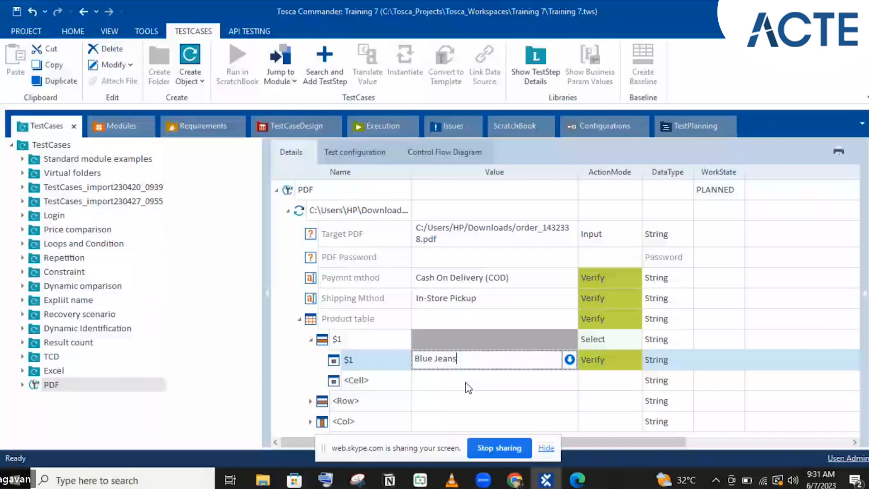
Step: Check the product price in the PDF and add a second cell $2 under row $1 with the value 1.00
key(alt+Tab)
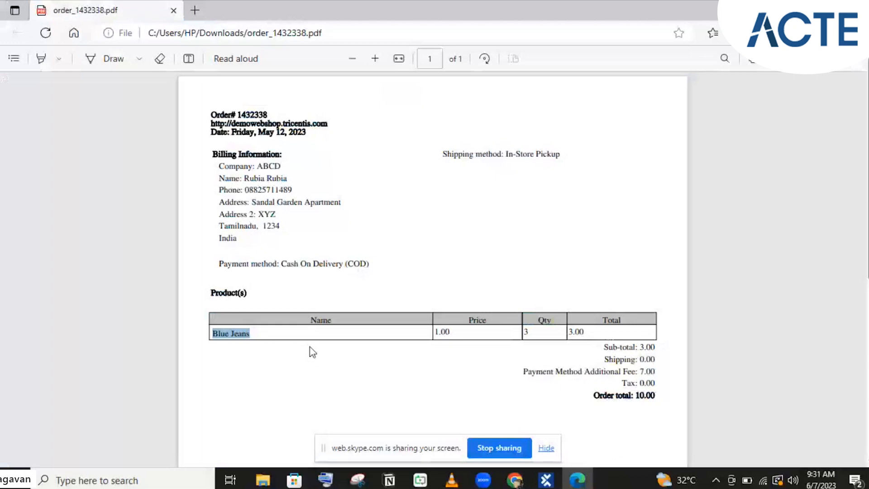
key(alt+Tab)
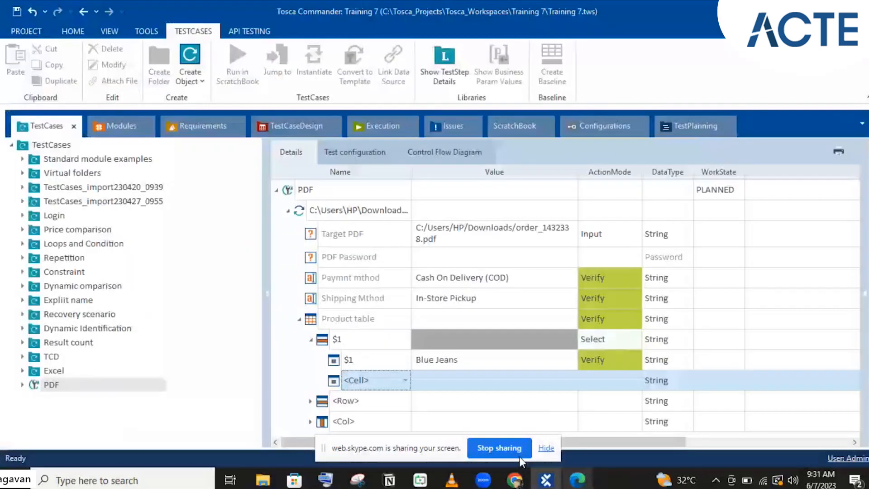
click(376, 380)
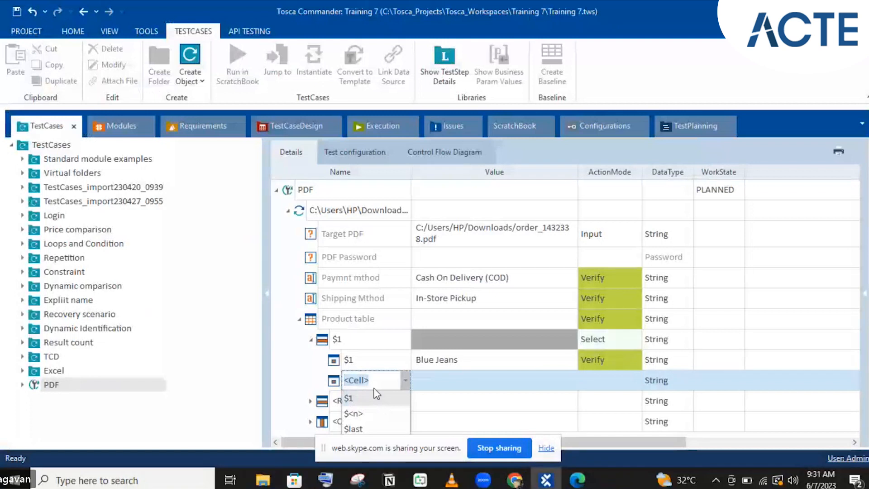
key(BackSpace)
key(BackSpace)
key(BackSpace)
key(BackSpace)
key(BackSpace)
key(BackSpace)
text($2)
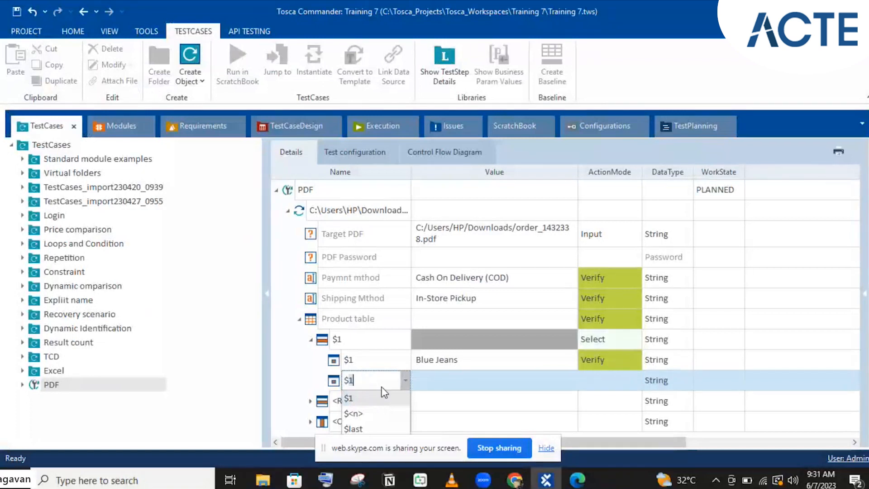
key(Return)
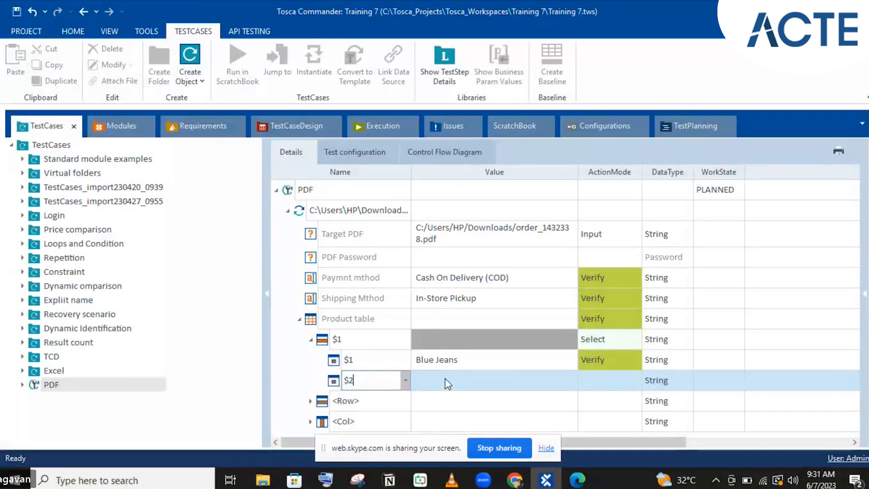
click(445, 380)
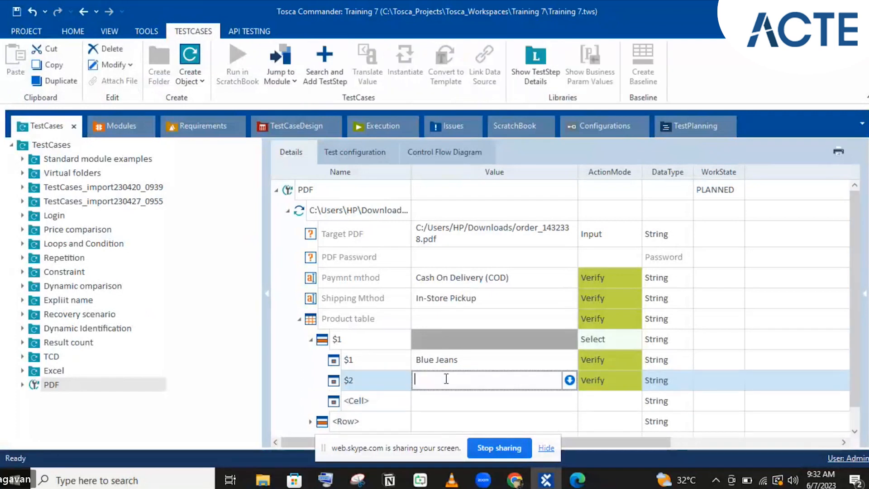
text(1.00)
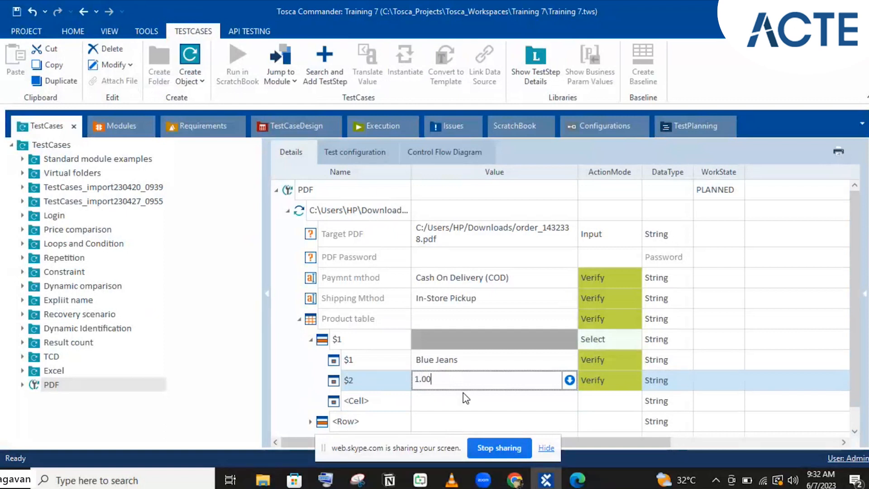
Step: Add a third cell named $1 under row $1, and change the name of the 1.00 cell to $3
click(362, 406)
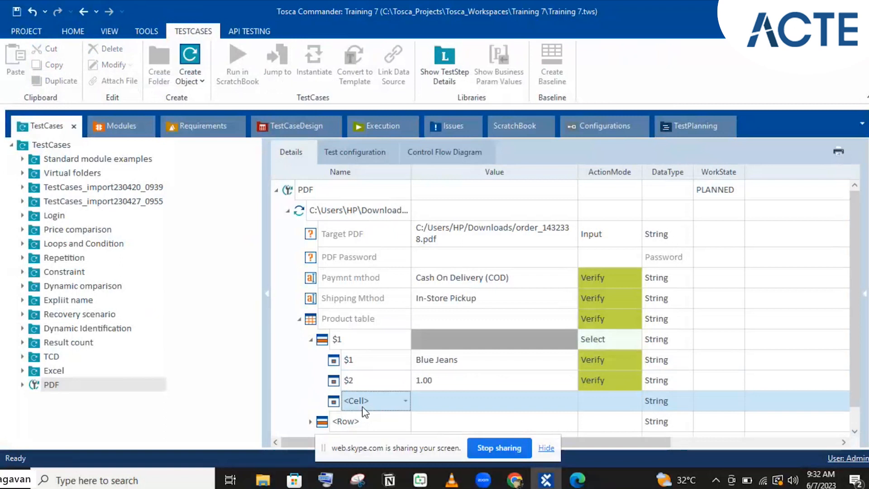
text($1)
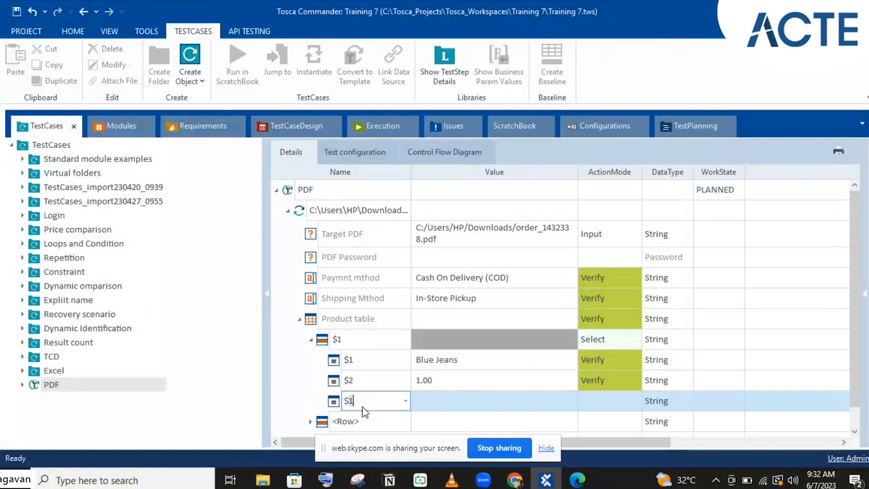
key(Return)
click(362, 384)
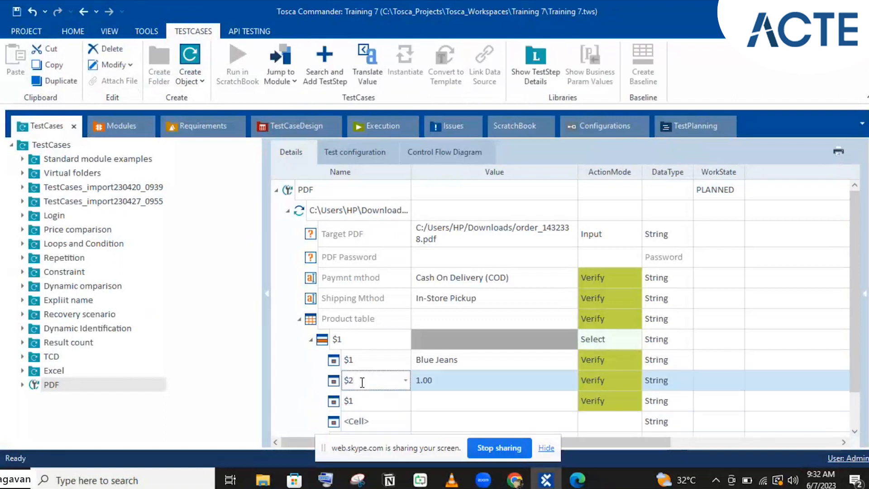
key(BackSpace)
text(3)
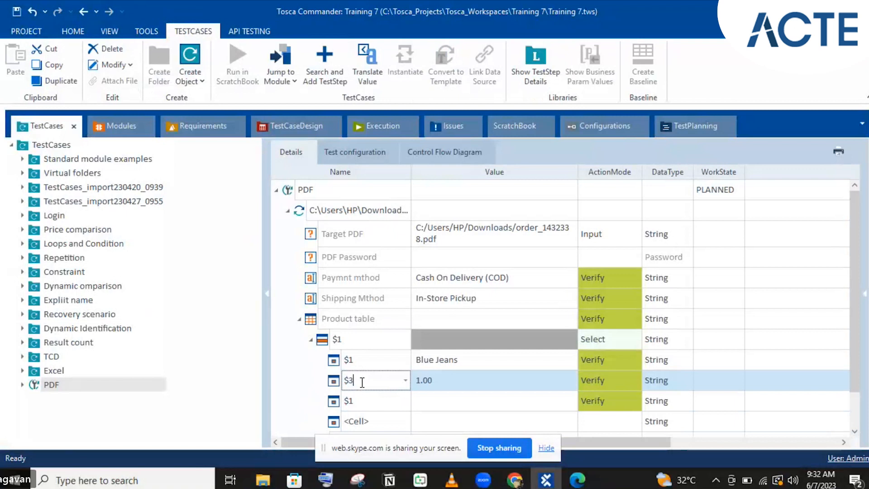
key(Return)
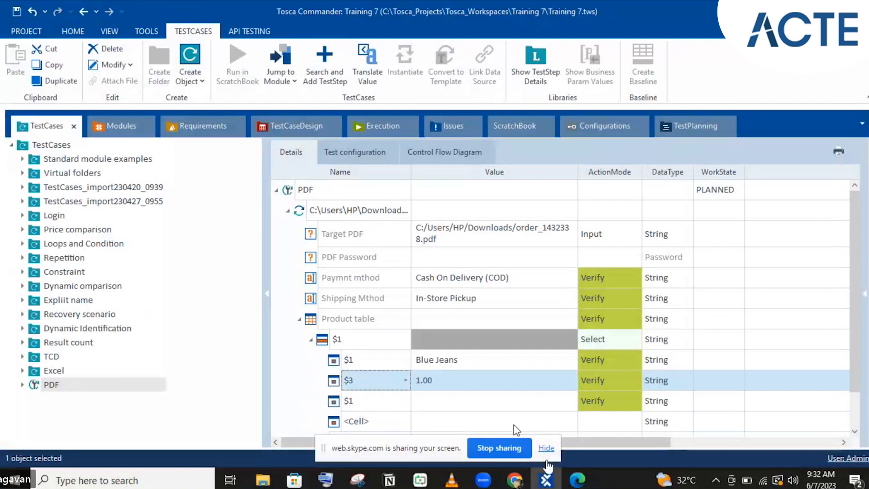
Step: Check the quantity in the PDF, rename the third cell $5 and set its value to 3
click(577, 481)
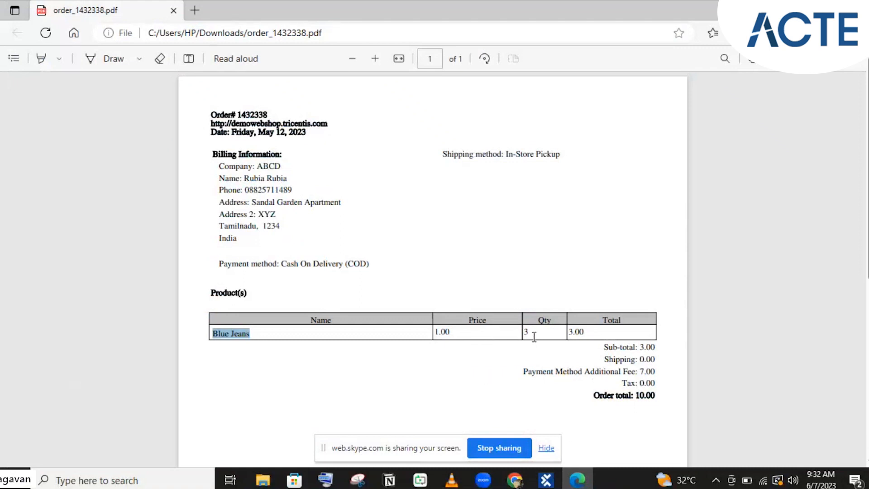
click(584, 482)
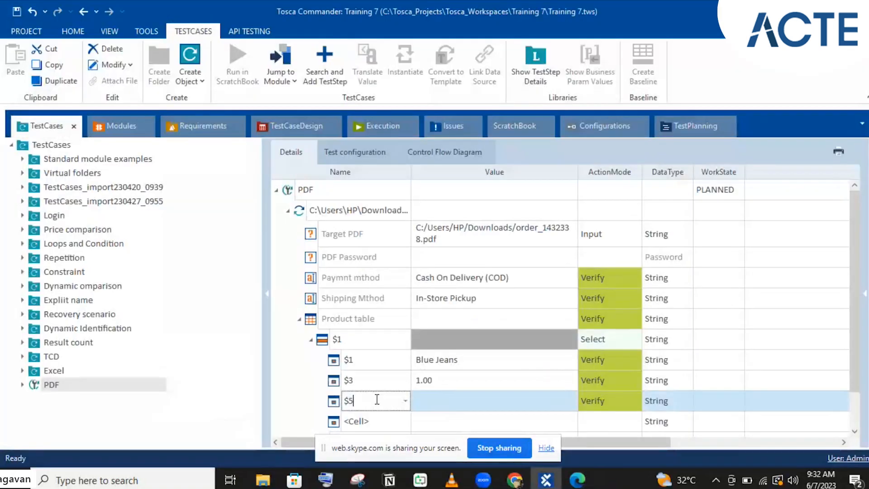
key(Return)
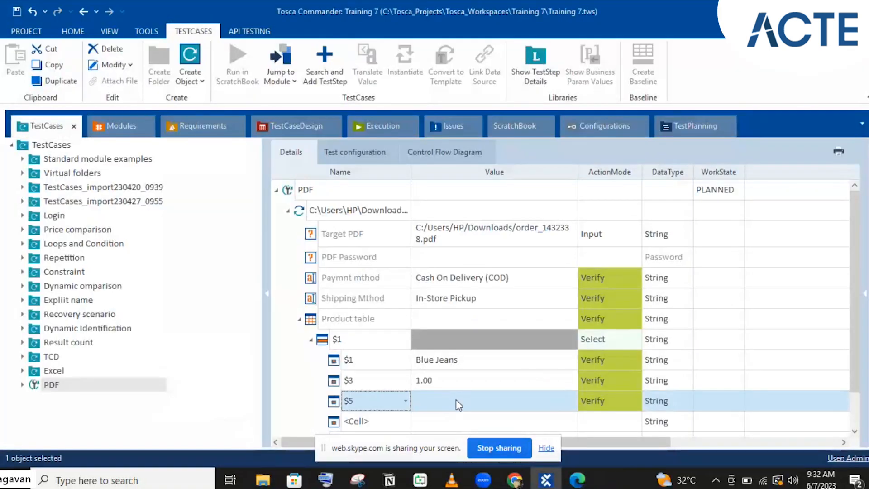
click(455, 399)
text(3)
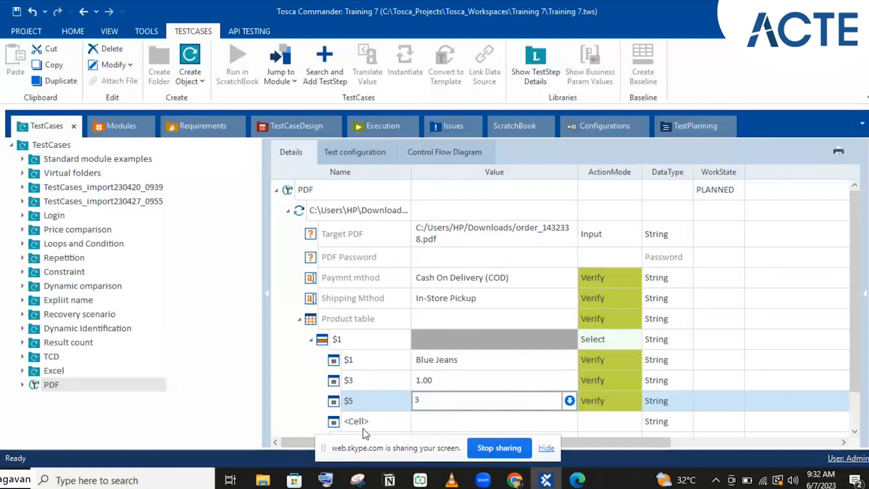
key(Return)
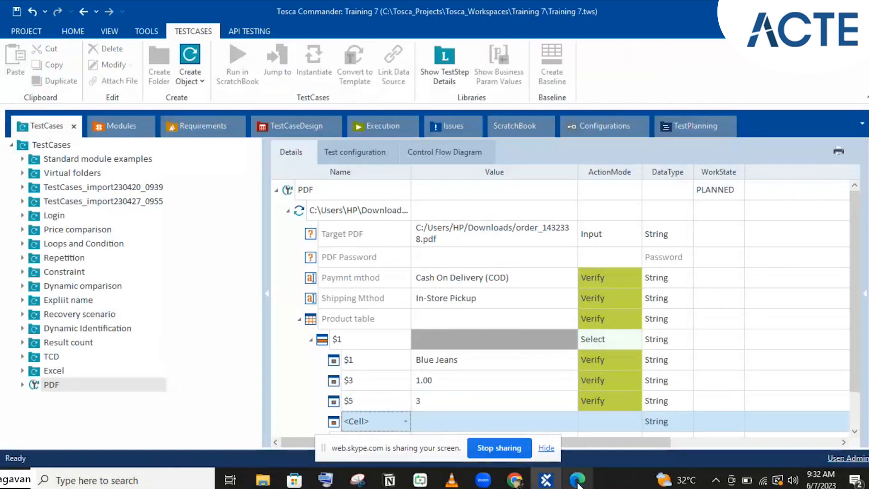
Step: Check the product total in the PDF and add a fourth cell $7 under row $1 with the value 3.00
click(577, 480)
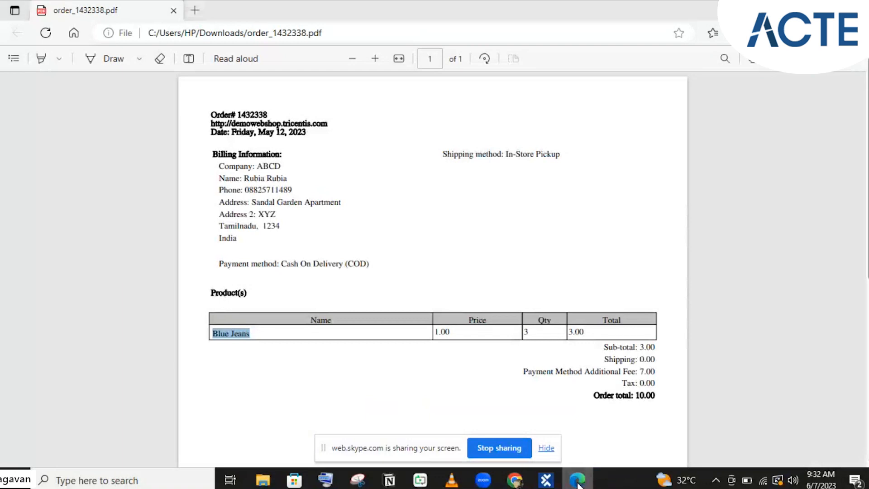
click(578, 480)
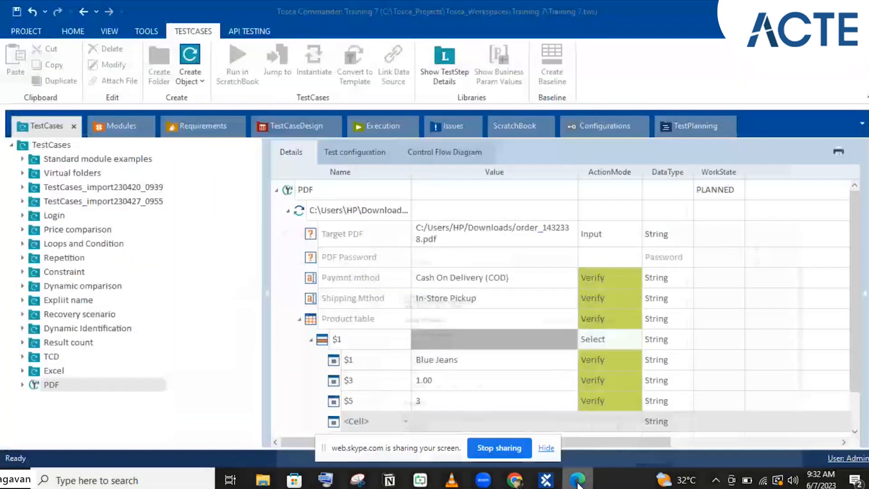
click(437, 425)
click(436, 421)
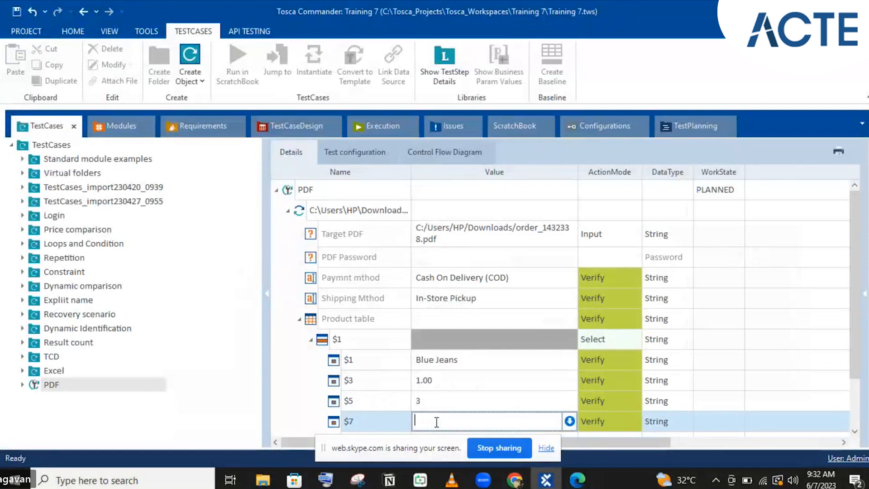
text(3.00)
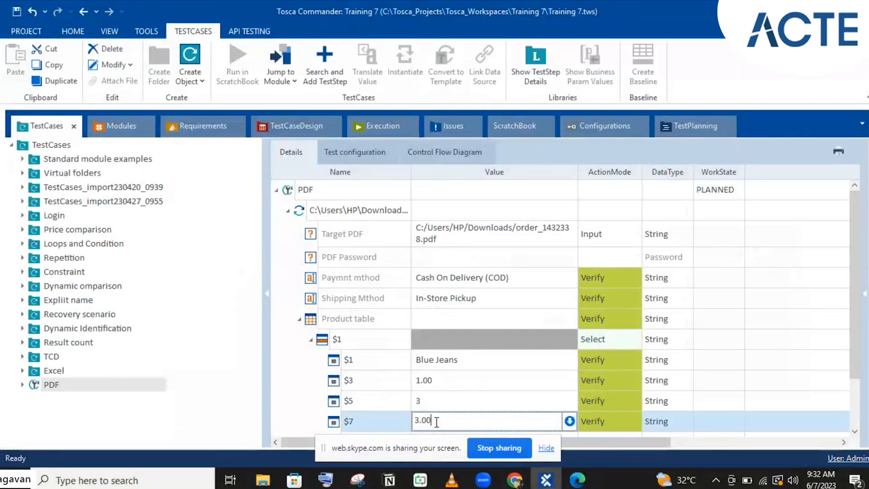
Step: Change the action mode of the Product table in the PDF test case from Verify to Select
click(352, 285)
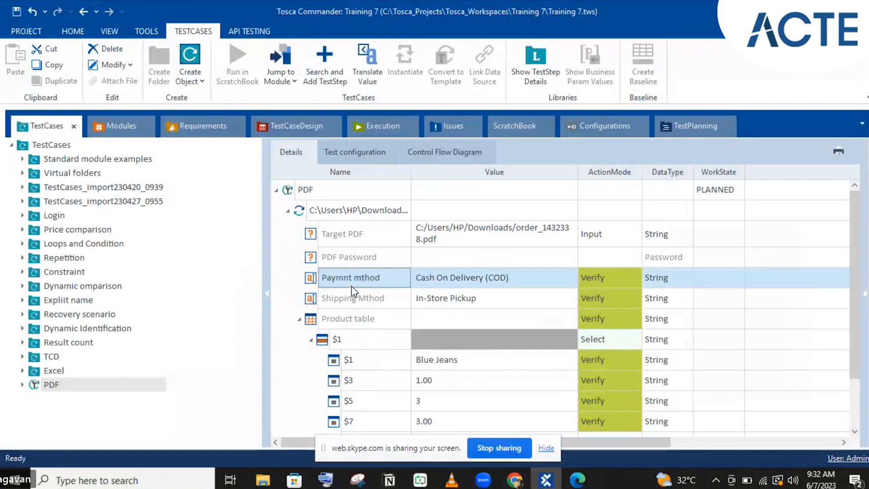
click(391, 319)
click(598, 320)
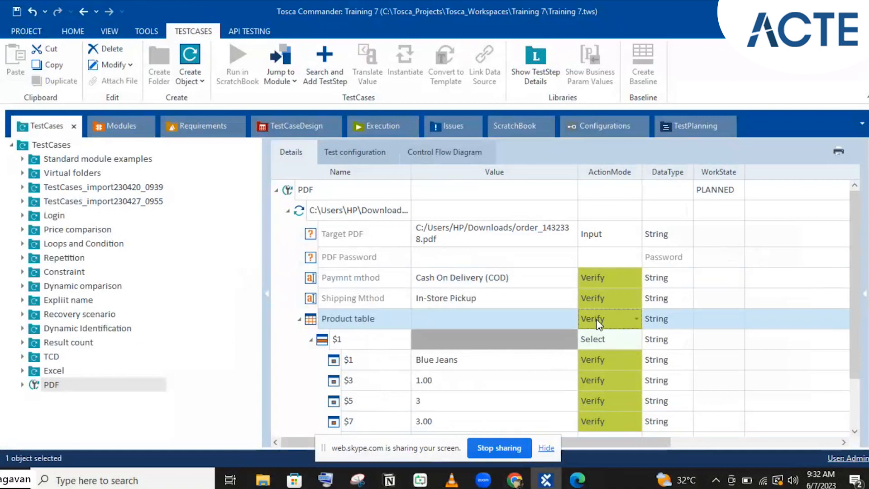
click(598, 321)
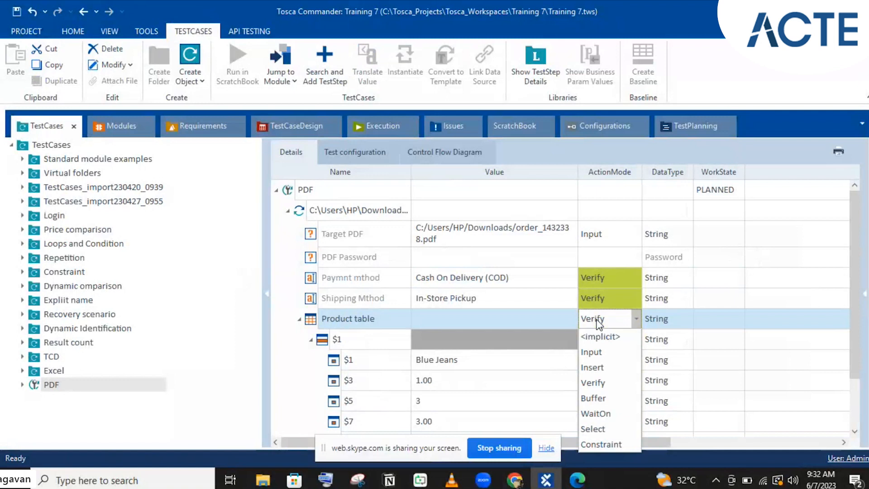
click(592, 429)
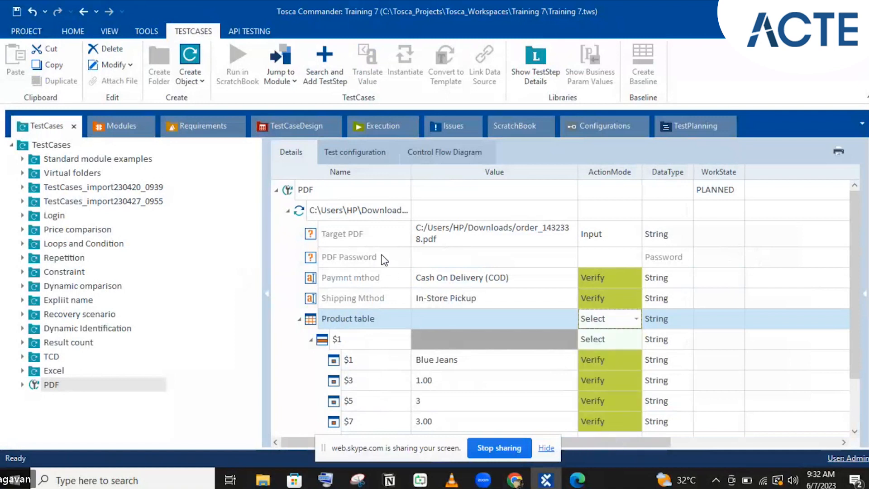
click(384, 258)
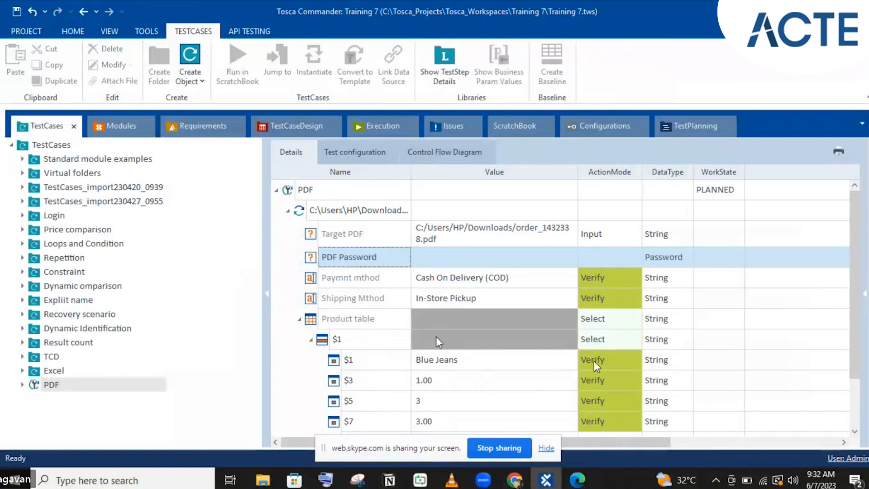
Step: Run the PDF test step in the ScratchBook
click(417, 210)
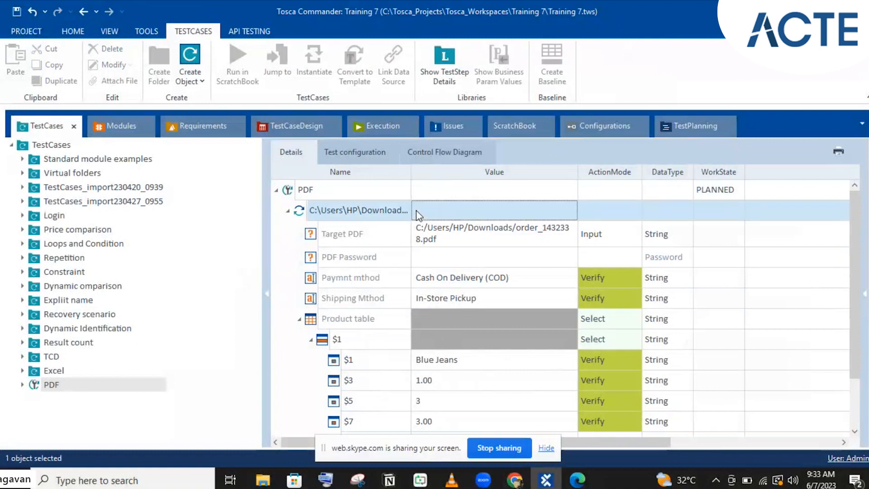
scroll(416, 210, down, 1)
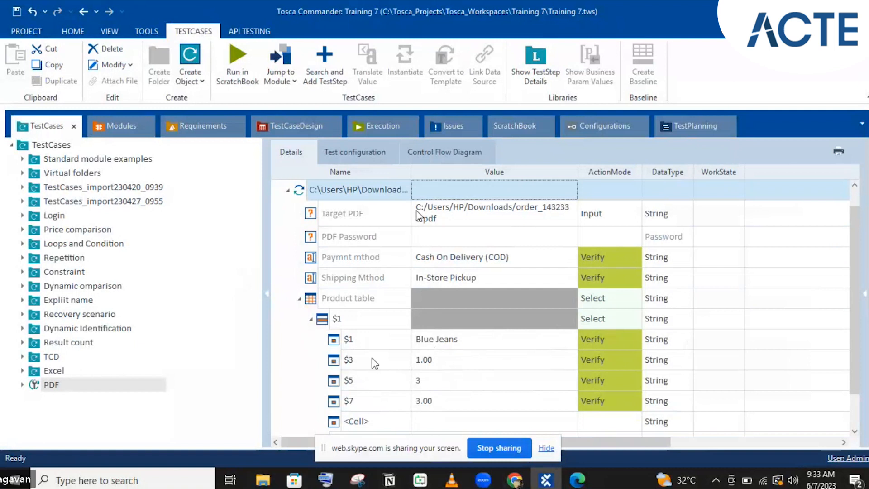
mouse_move(546, 479)
key(F6)
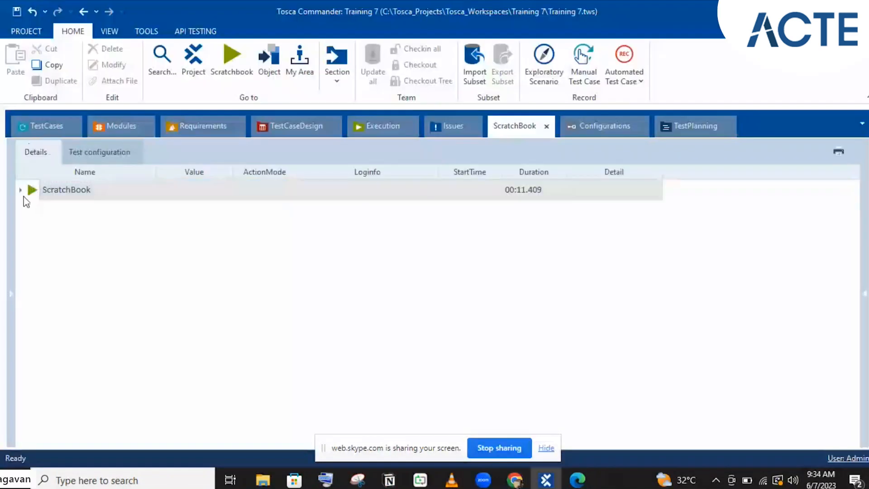
Step: Expand the ScratchBook results, read the Shipping Mthod log details and compare them with the shipping method in the order PDF
click(21, 191)
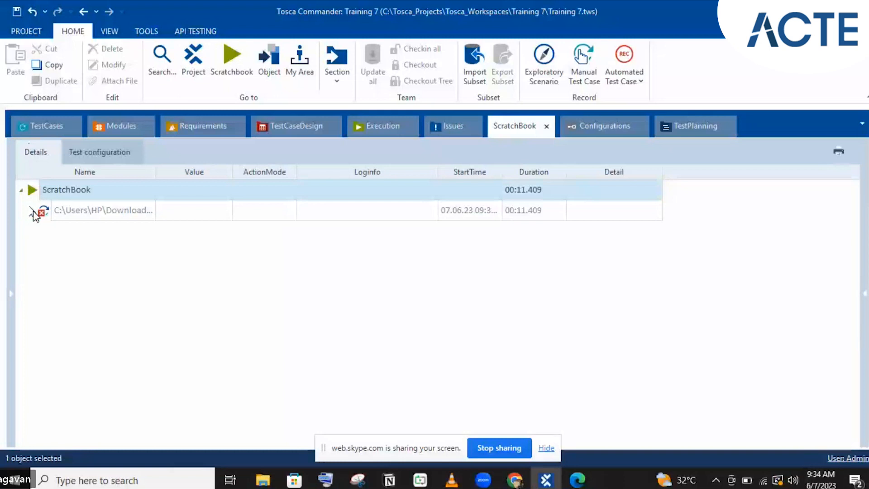
click(32, 211)
click(44, 252)
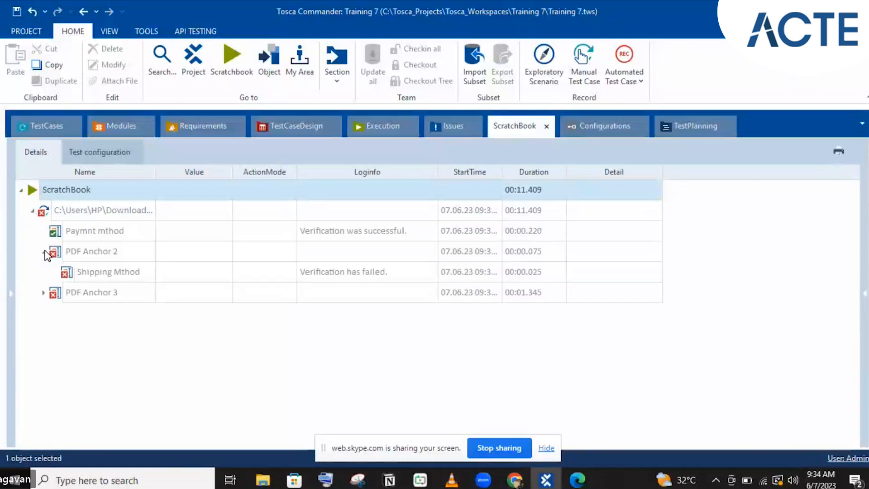
click(403, 274)
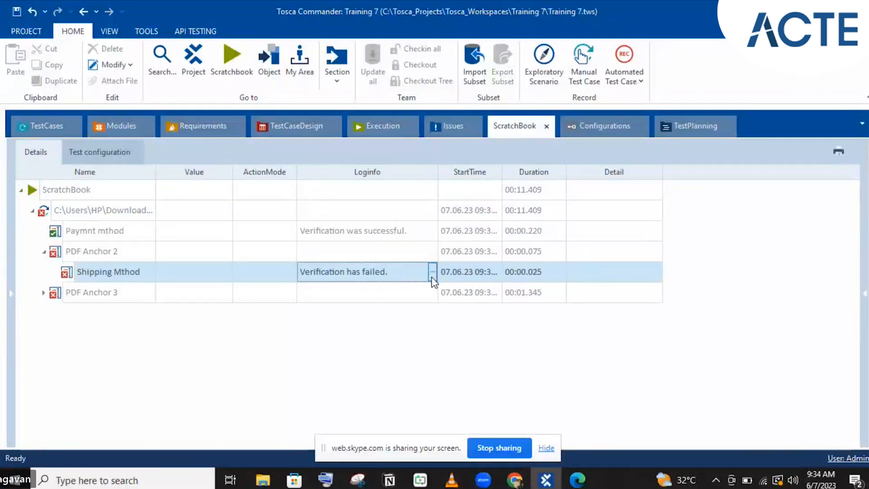
click(432, 273)
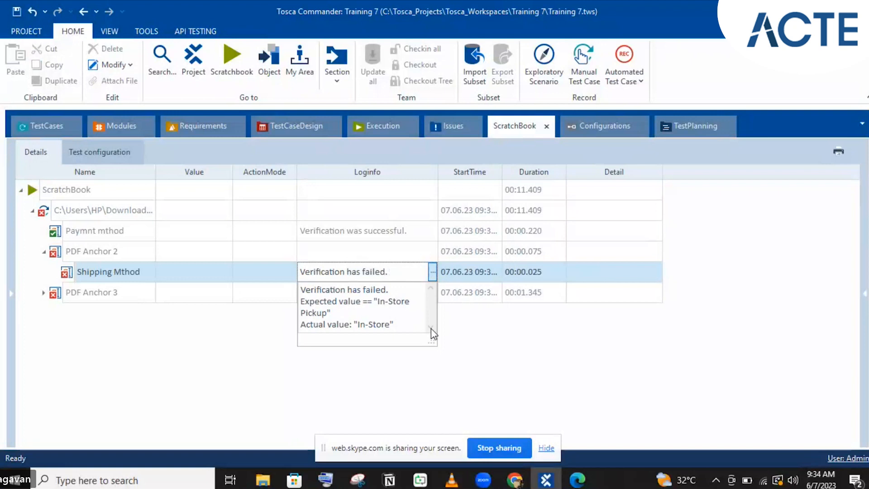
click(576, 480)
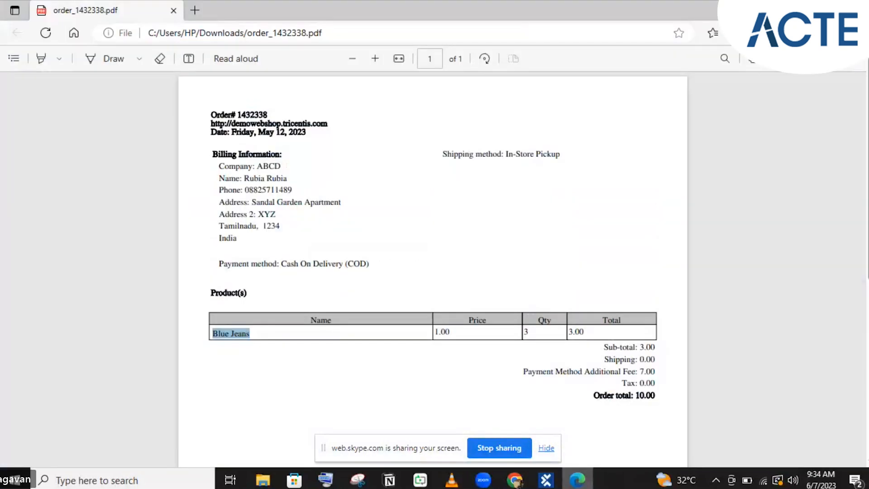
click(577, 481)
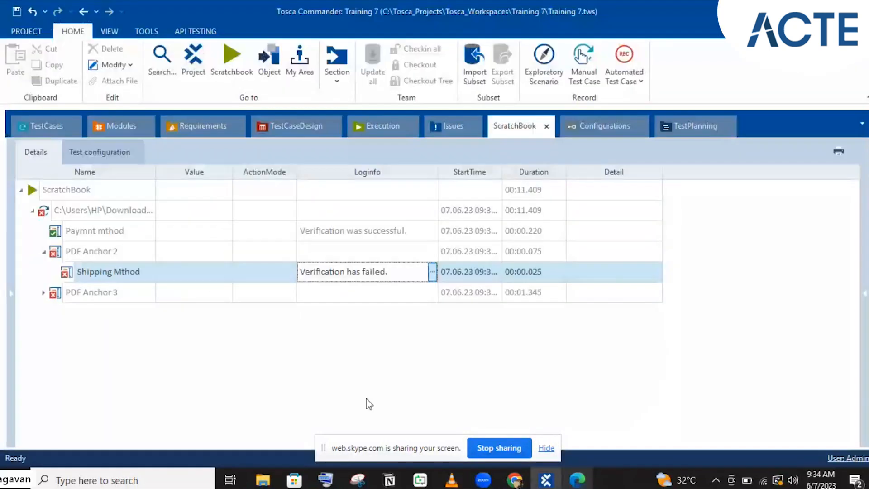
Step: Expand the Product table results under PDF Anchor 3, read the $1 cell's log details and compare them with the order PDF
click(43, 292)
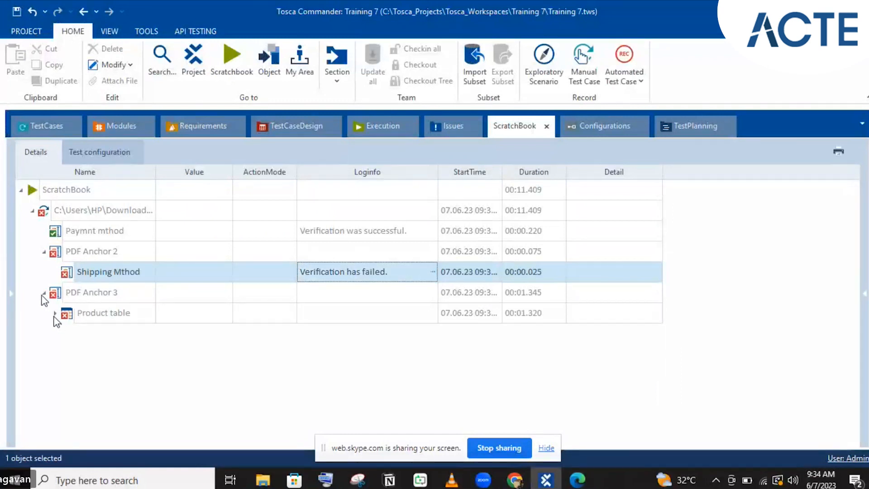
click(55, 313)
click(66, 333)
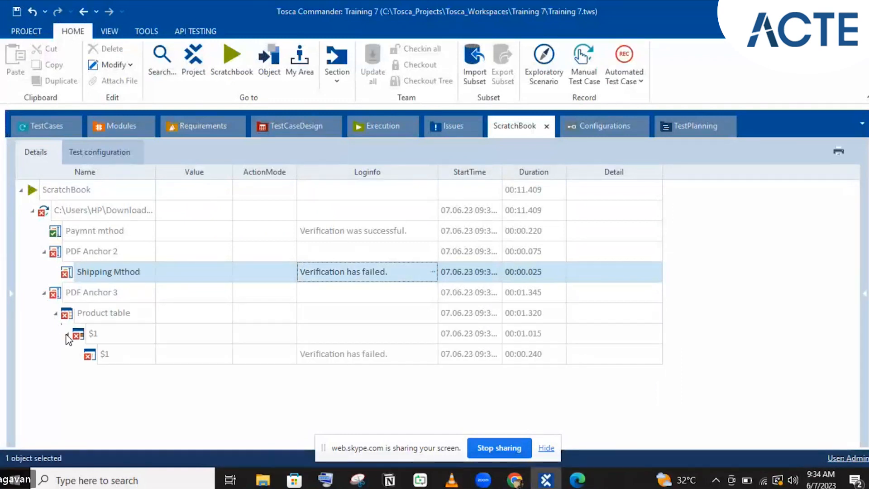
click(390, 355)
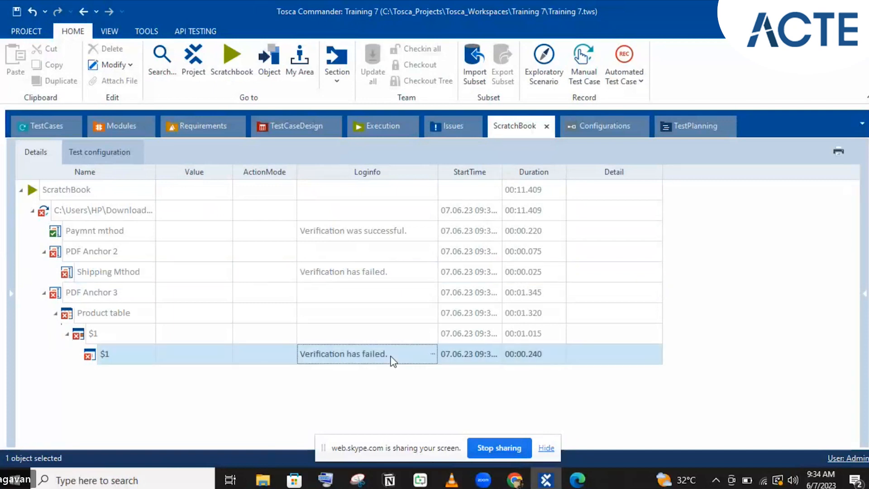
click(432, 354)
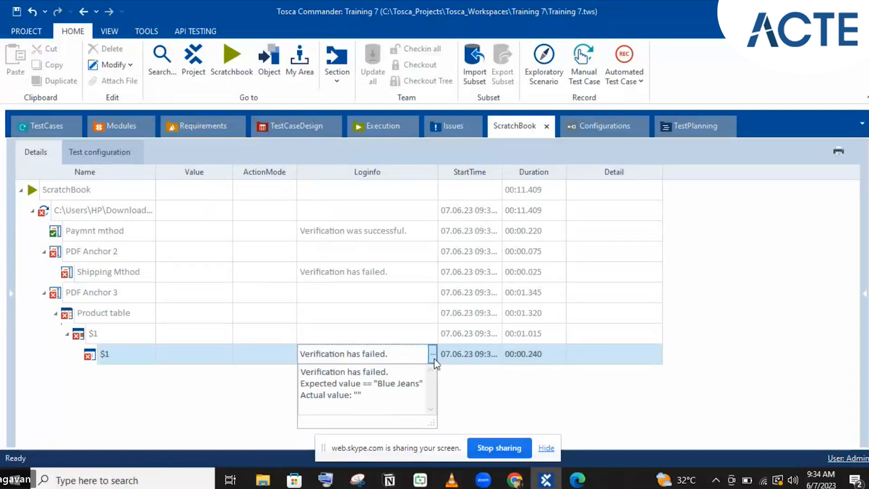
click(584, 483)
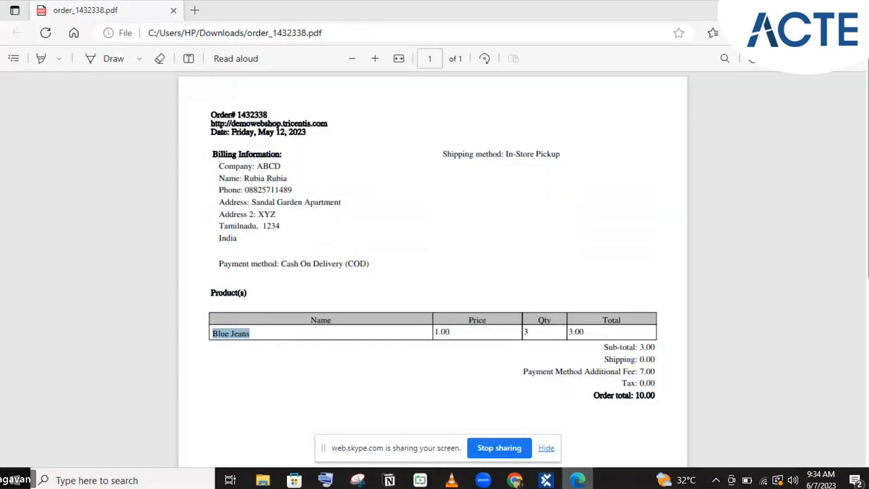
click(795, 10)
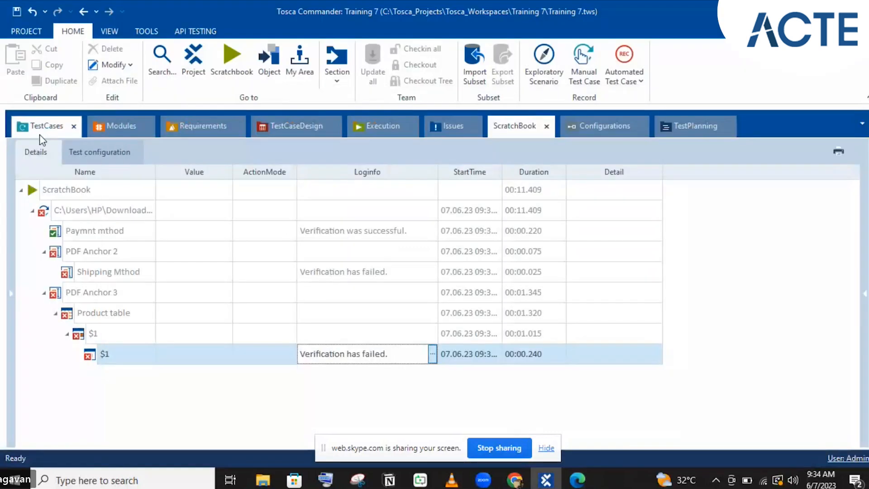
click(569, 484)
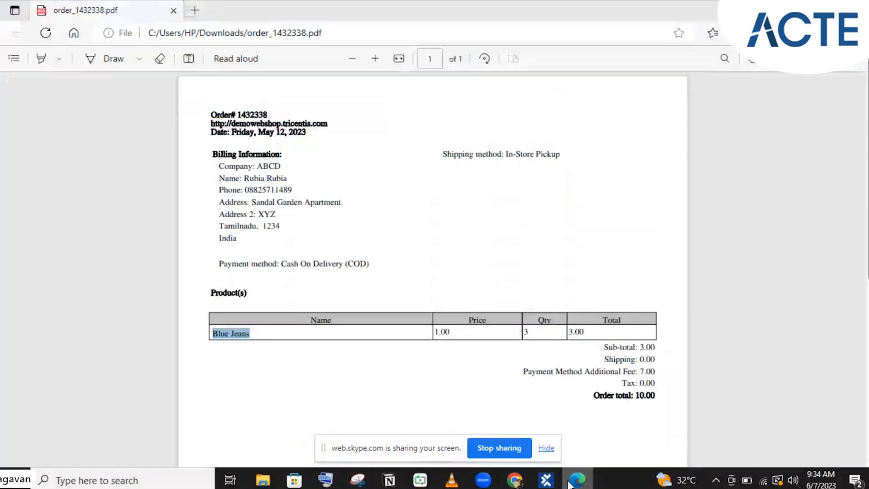
click(568, 484)
Step: Rescan the order PDF module with the PDF file it is named after, opening its scanned areas at a readable size
click(47, 126)
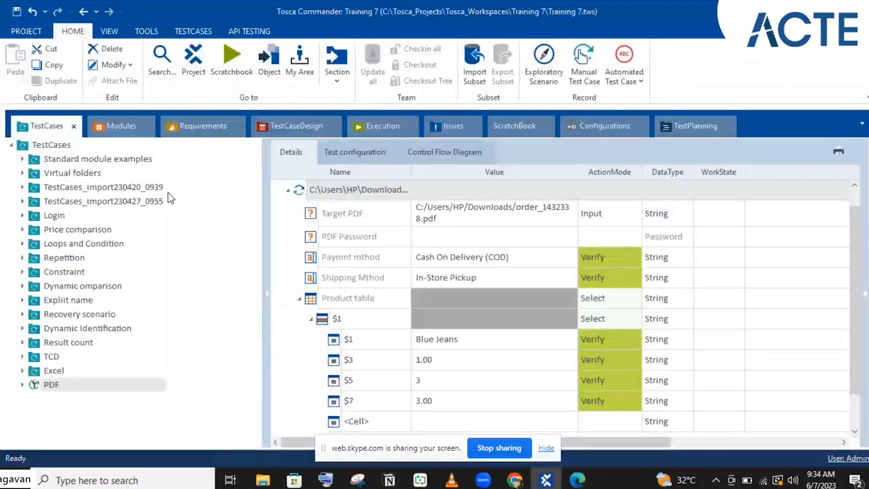
click(113, 129)
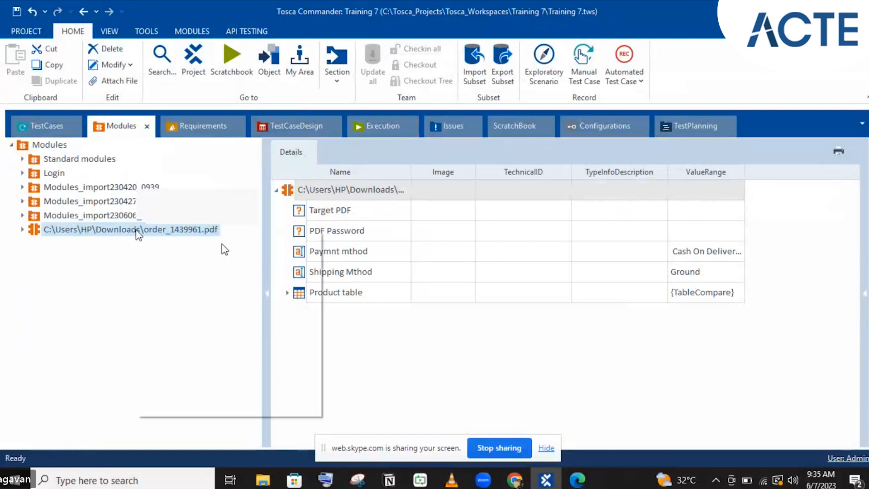
right_click(136, 230)
click(245, 272)
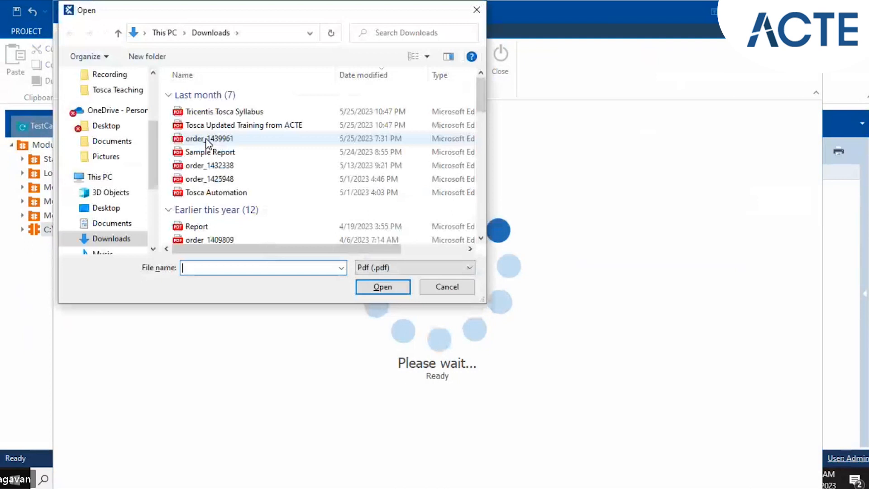
double_click(209, 138)
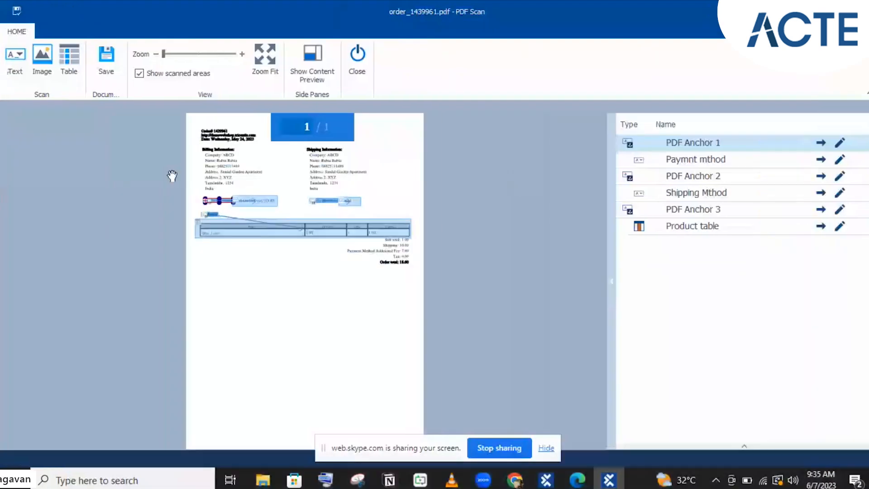
click(243, 54)
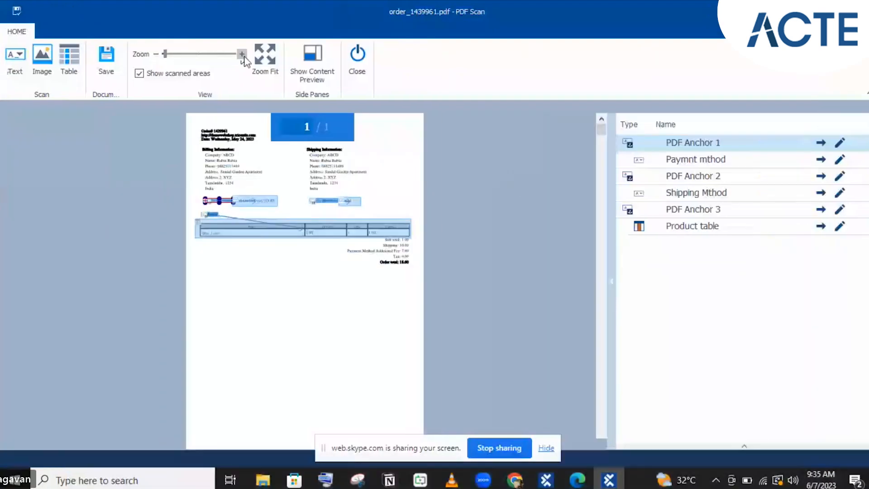
click(243, 55)
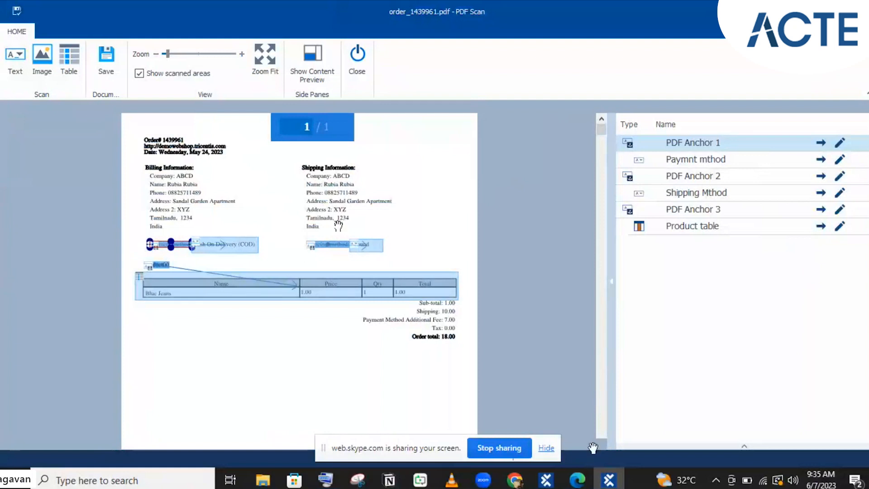
Step: Widen the Shipping Mthod scan area to fit a longer shipping value, checking it against the other order PDF
click(573, 483)
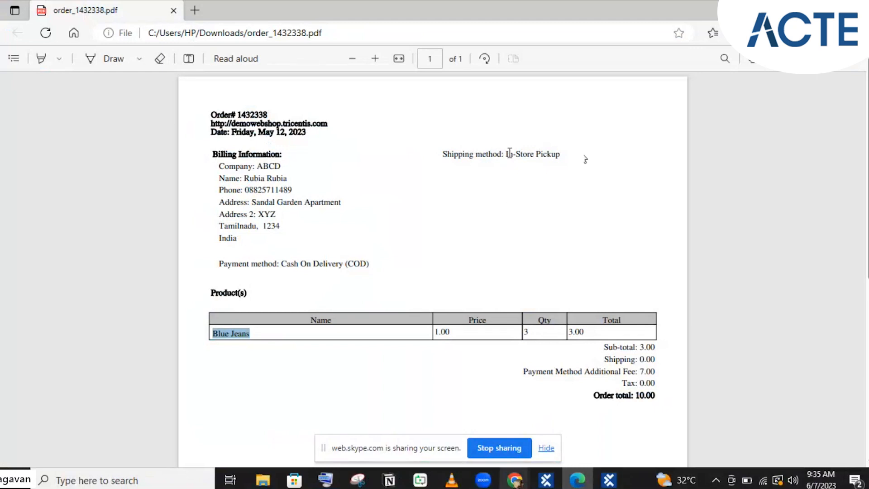
click(573, 486)
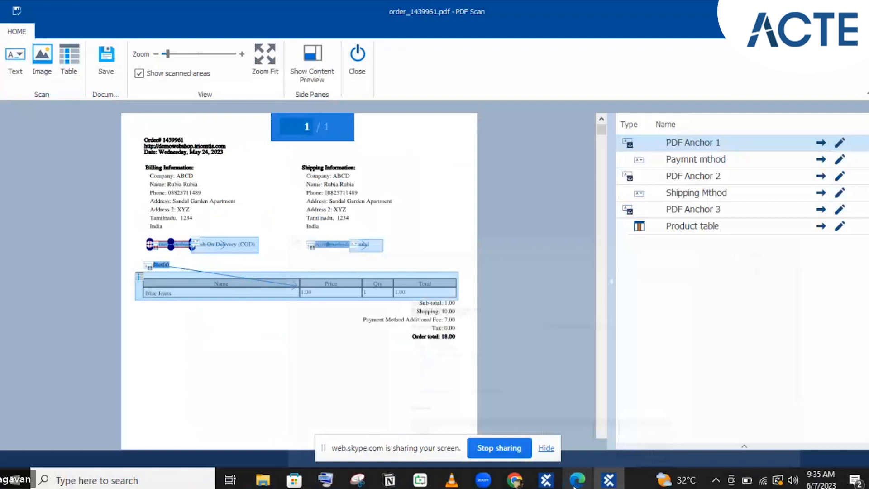
click(574, 486)
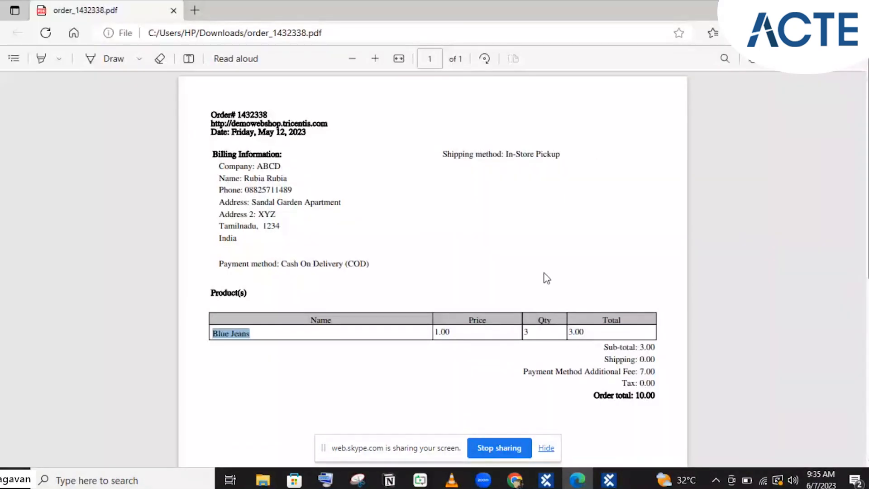
click(579, 482)
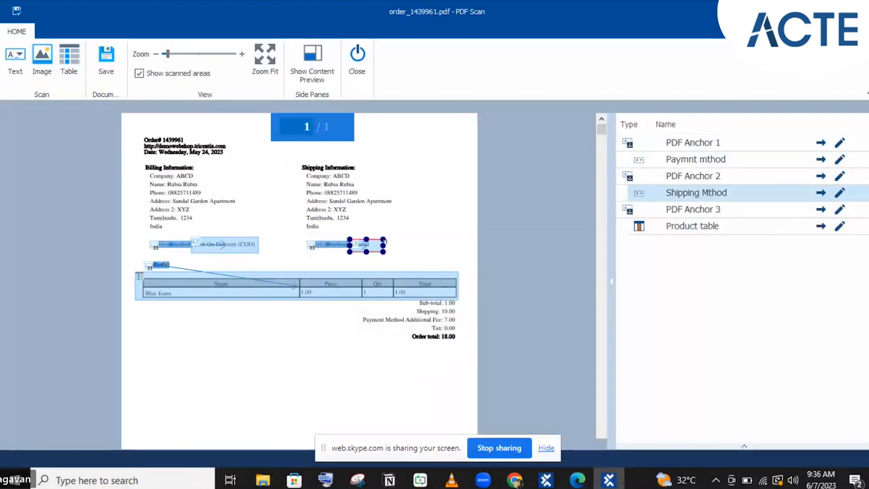
drag(383, 244, 437, 240)
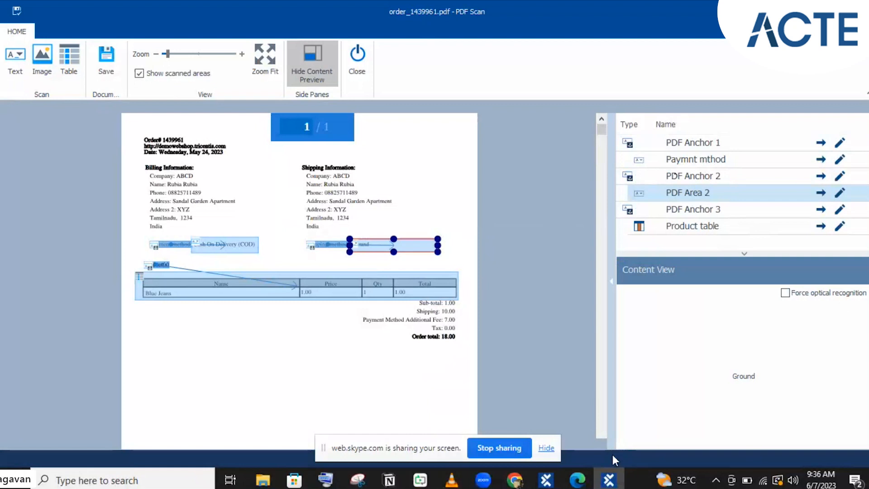
click(586, 472)
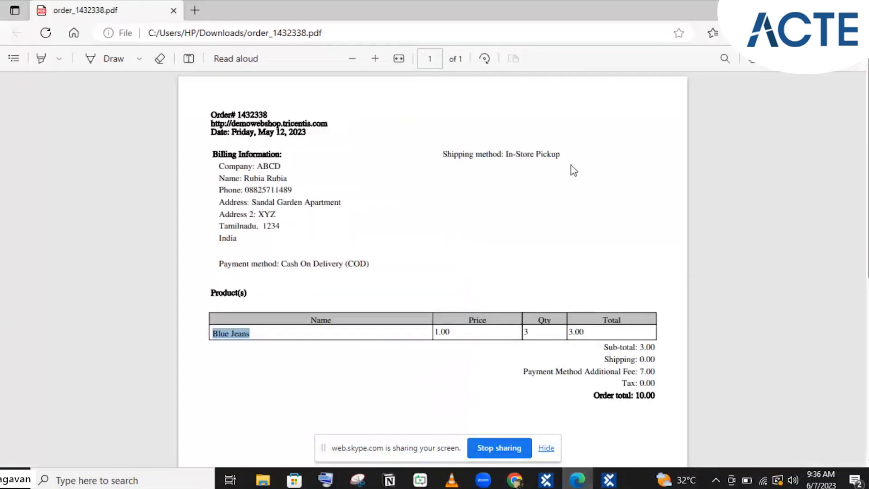
click(394, 262)
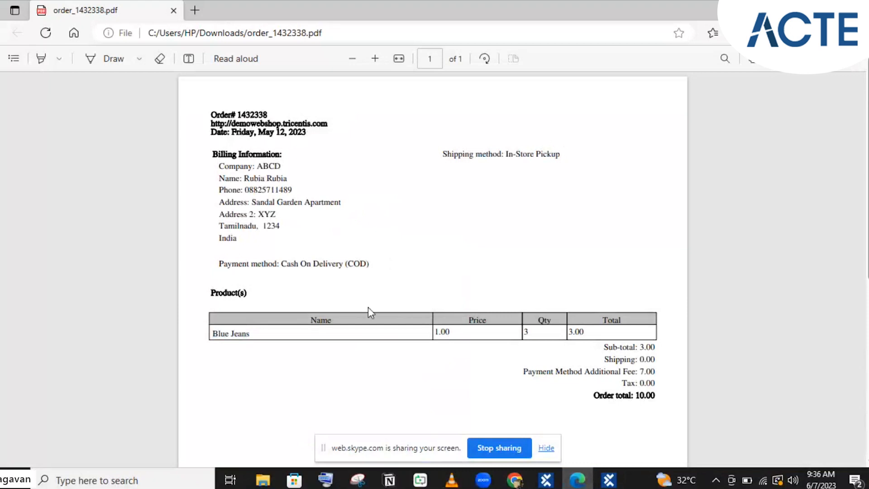
click(576, 481)
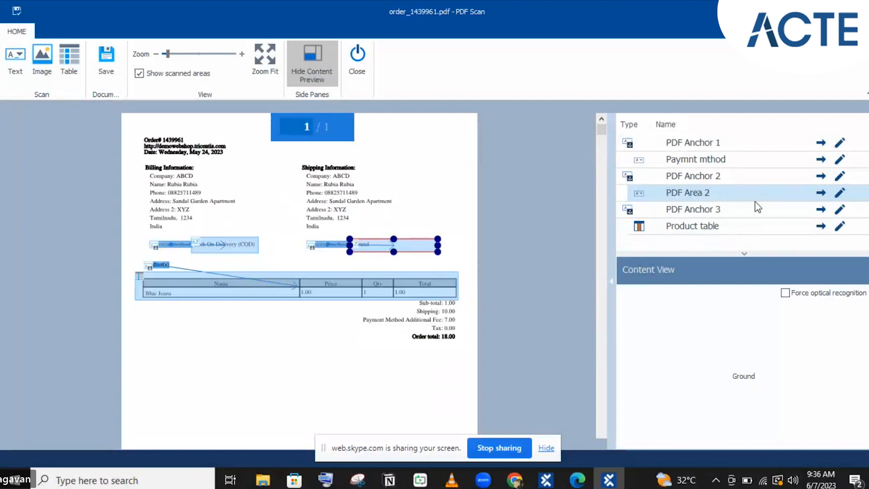
Step: Use row 1 as the Product table's header row, save the module and close the PDF scan
click(684, 224)
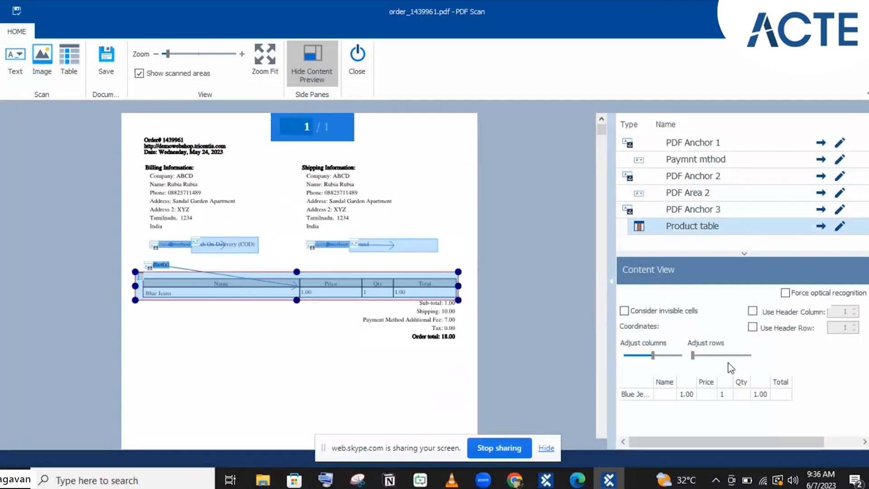
click(752, 326)
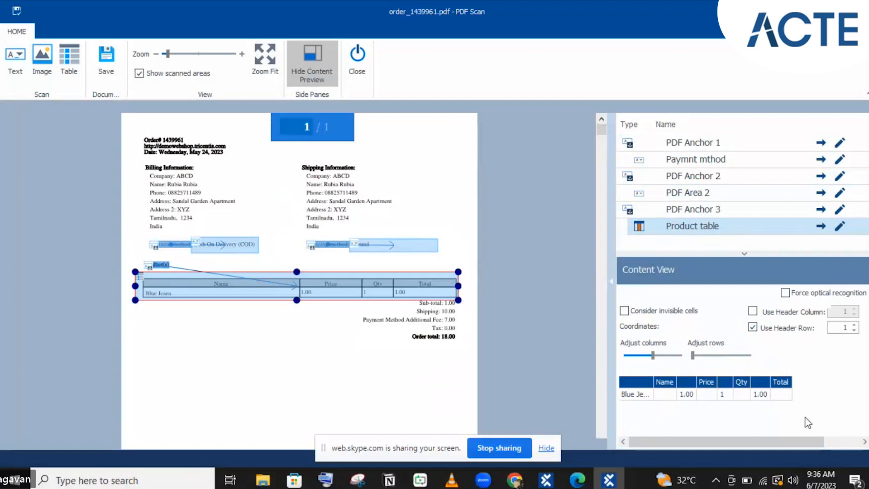
click(656, 384)
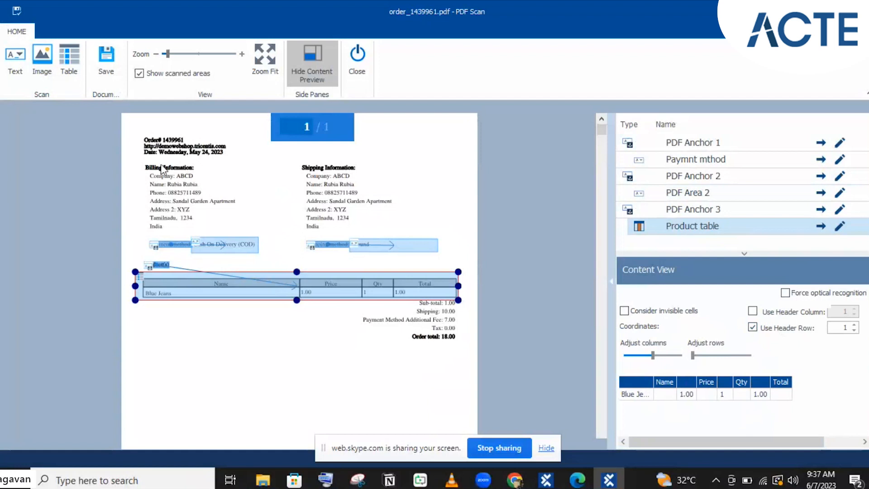
click(16, 11)
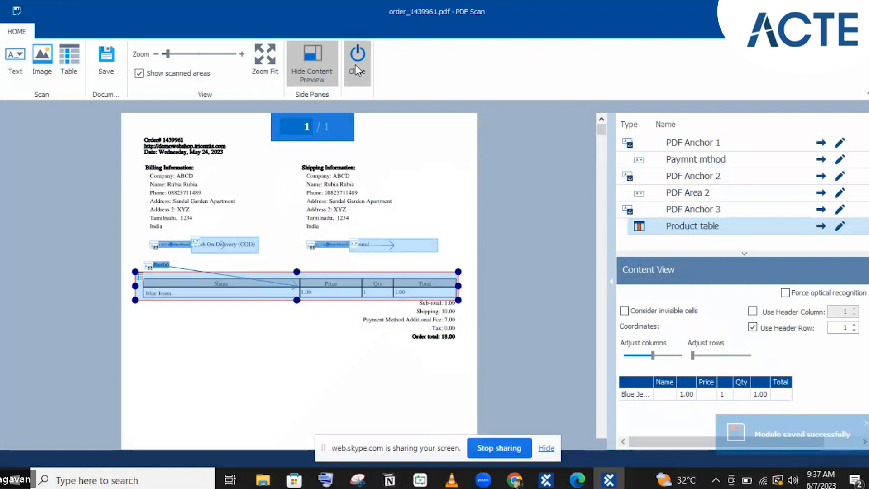
click(356, 66)
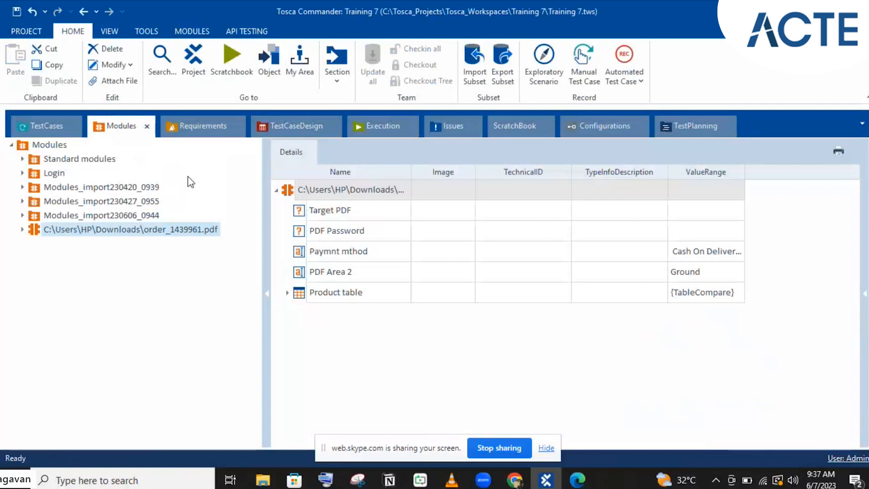
Step: Rerun the PDF test step in the ScratchBook and expand its results to the Product table's cell verifications
click(25, 129)
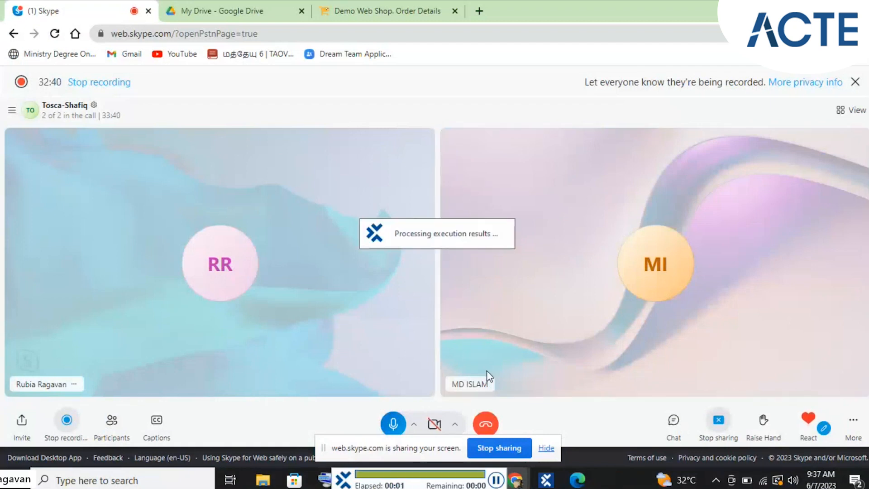
click(557, 483)
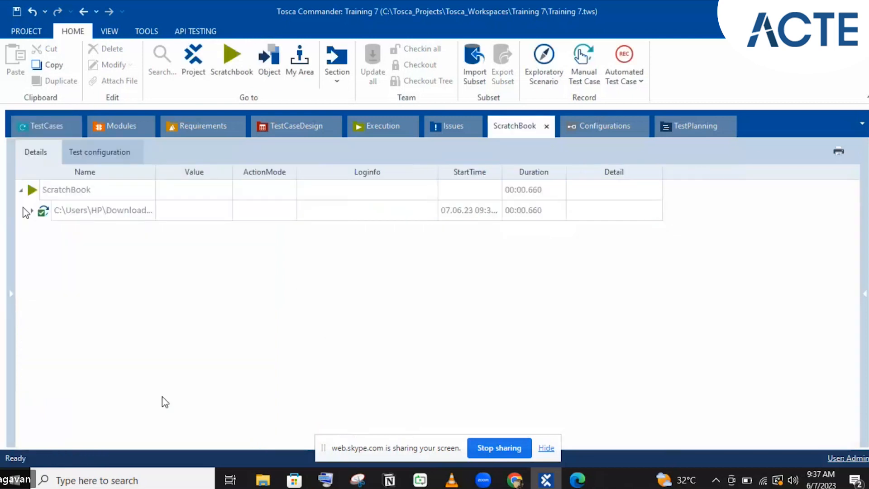
click(34, 212)
click(33, 211)
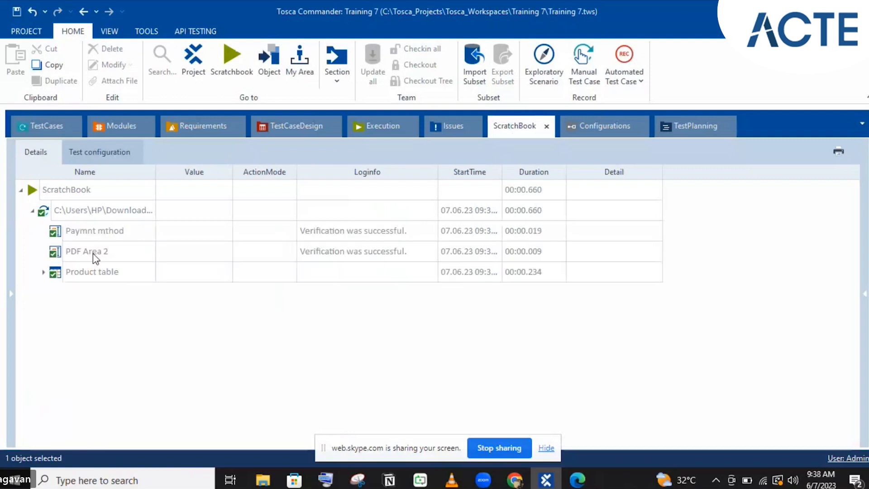
click(43, 272)
click(55, 292)
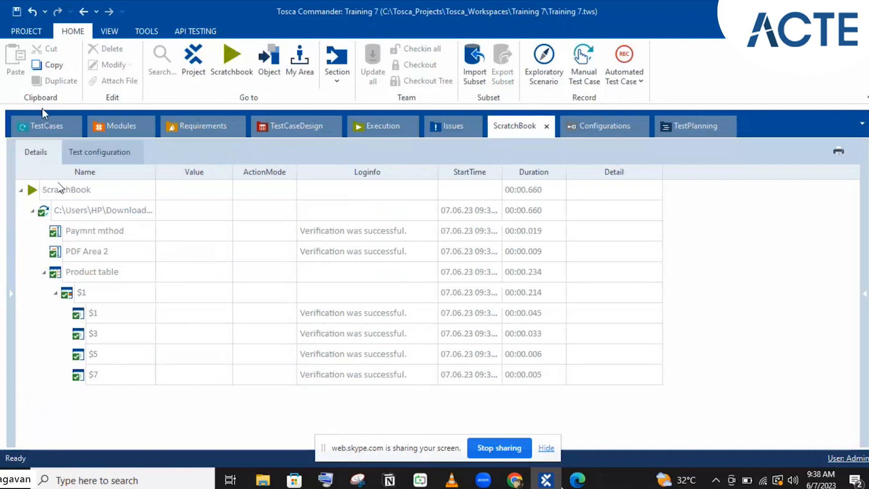
Step: Examine the workbook opening and range definition steps of the Excel test case, including the data range's start and end cells
click(47, 128)
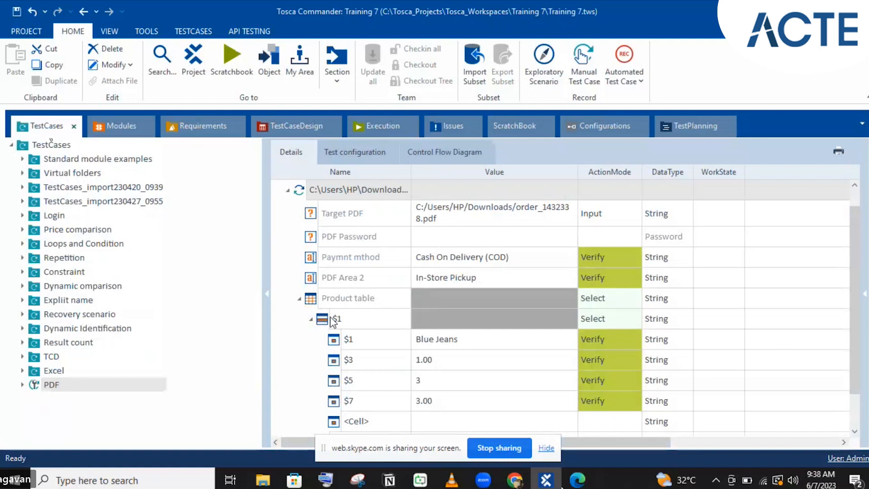
click(23, 371)
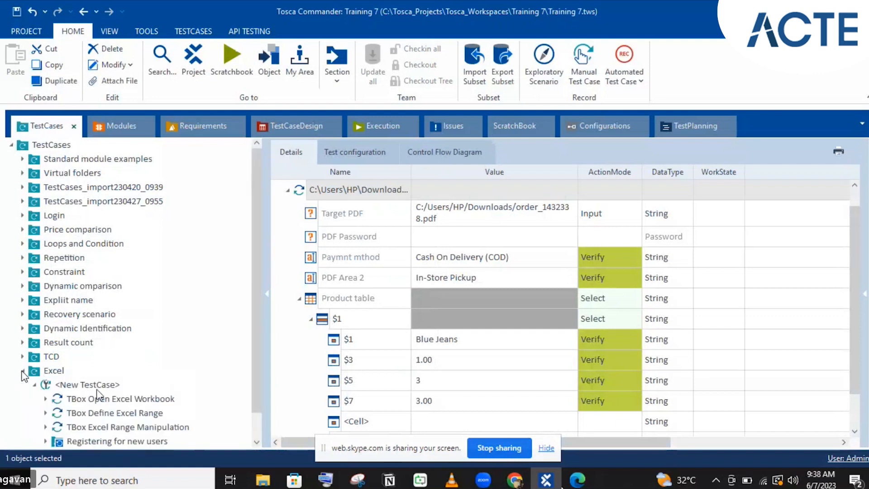
click(96, 397)
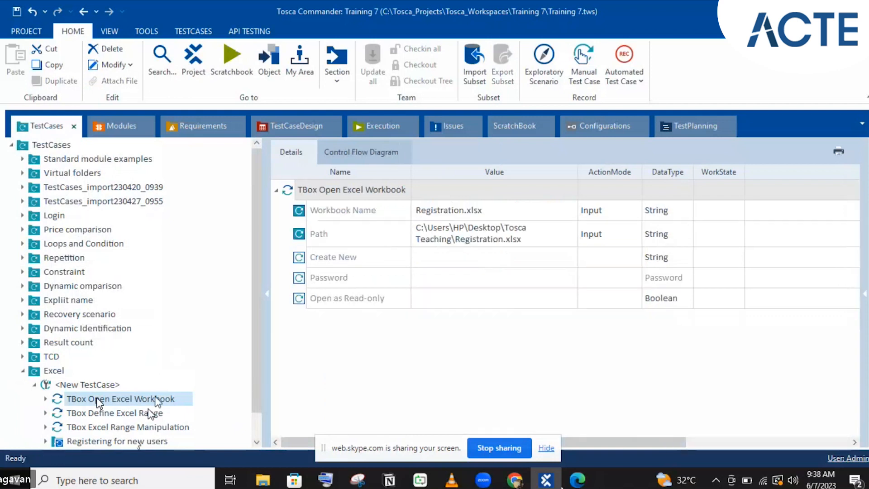
click(150, 413)
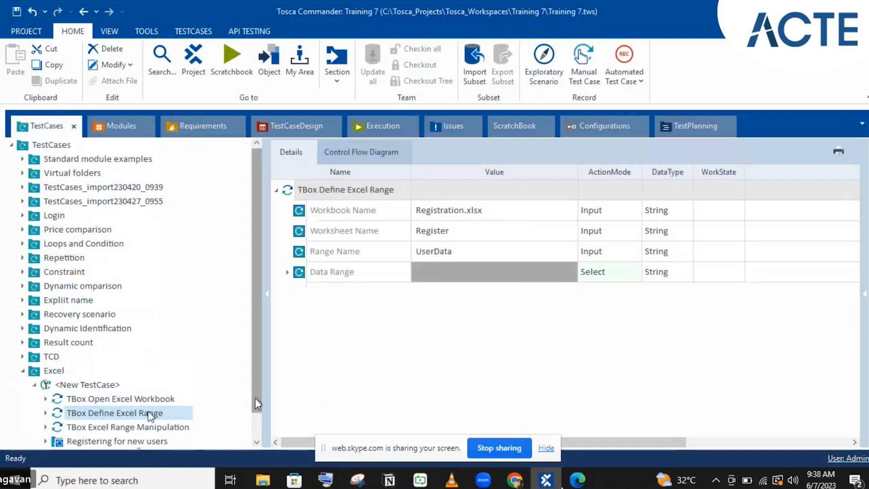
scroll(254, 397, down, 1)
click(287, 273)
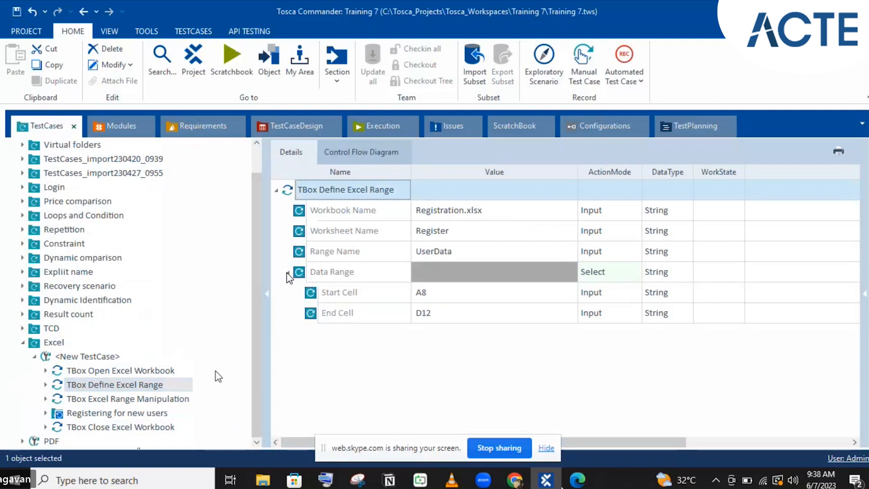
Step: Examine how the Excel test case buffers the row count in TBox Excel Range Manipulation and what the Registering for new users folder contains
click(129, 400)
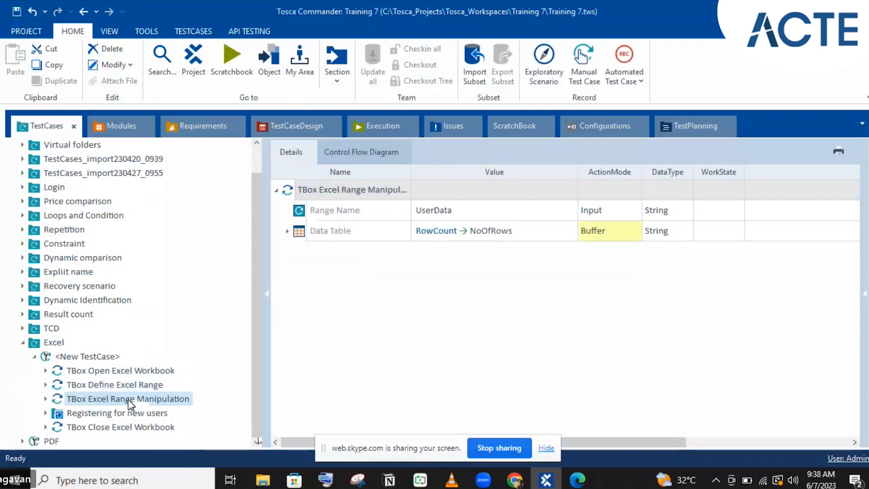
click(287, 231)
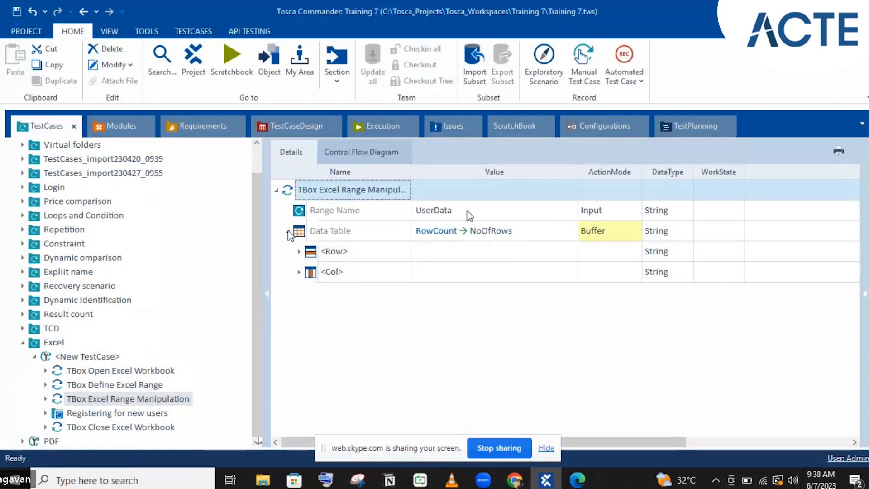
click(112, 386)
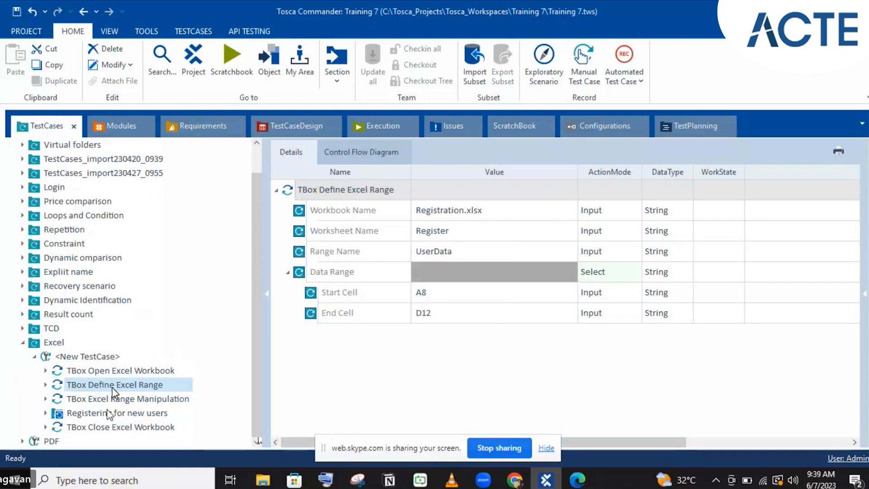
click(88, 401)
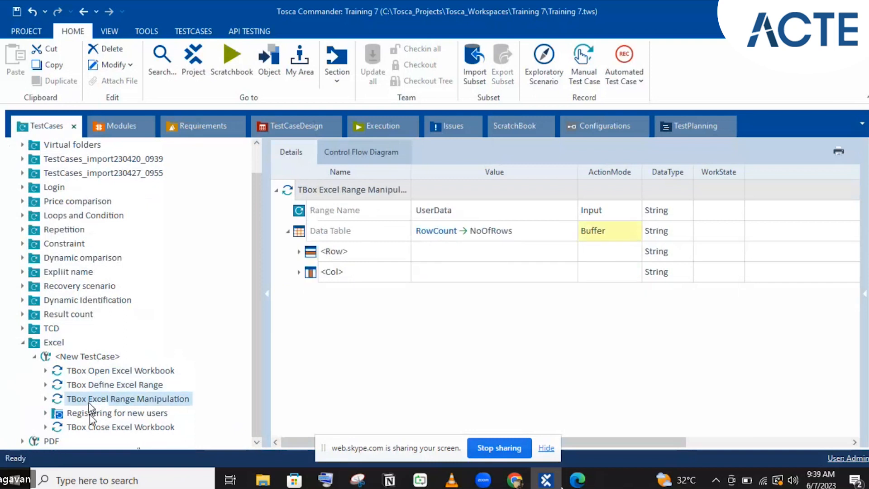
click(91, 413)
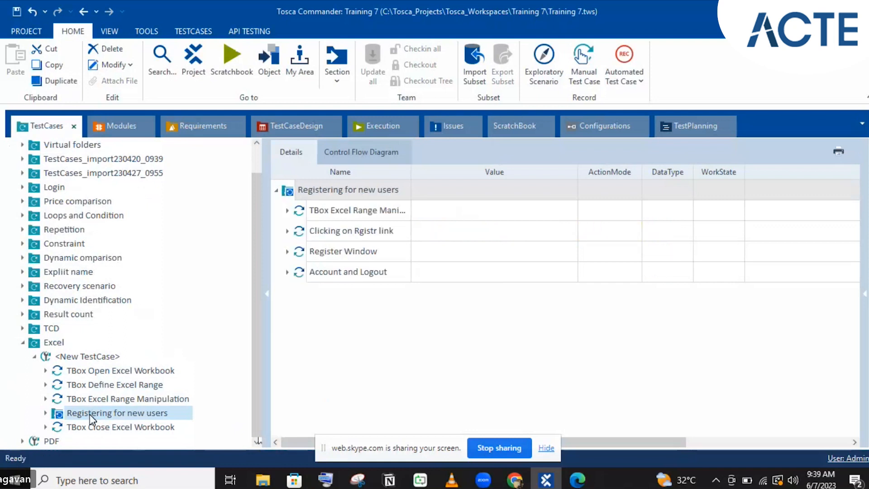
click(286, 210)
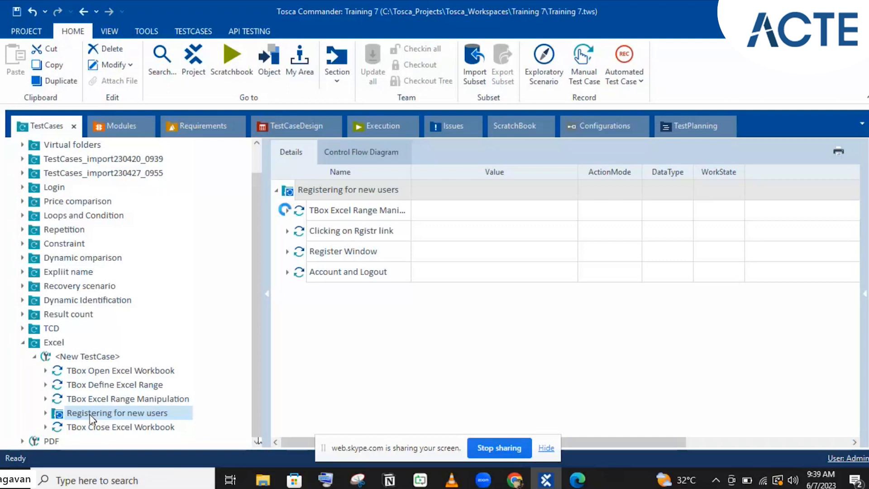
Step: Try running the Excel test case's first three steps in the ScratchBook, cancel the execution and inspect the Data Table's log entry
drag(90, 370, 106, 398)
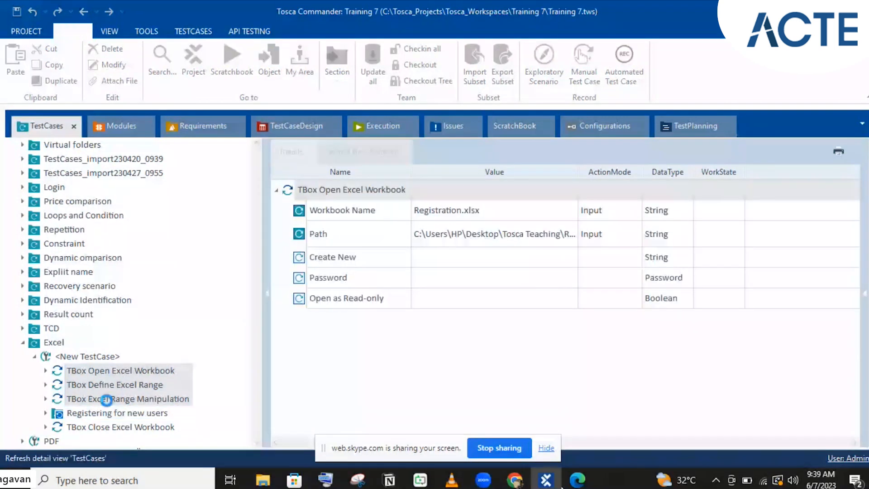
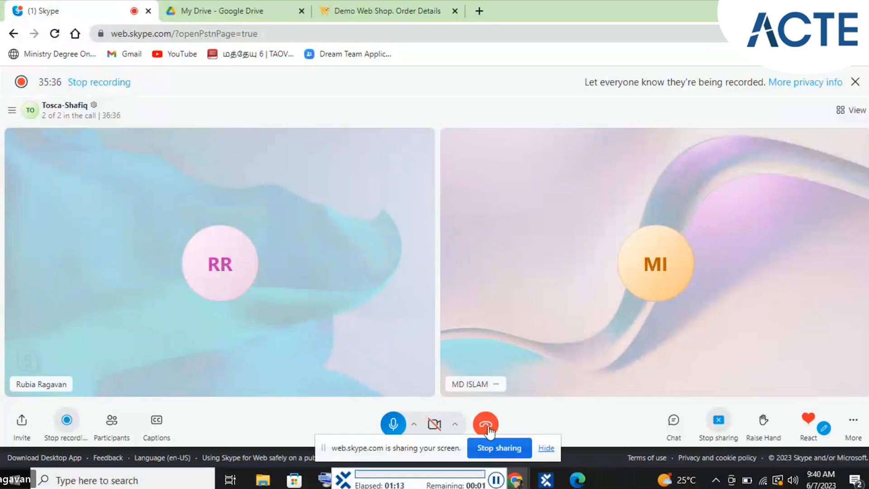
mouse_move(519, 483)
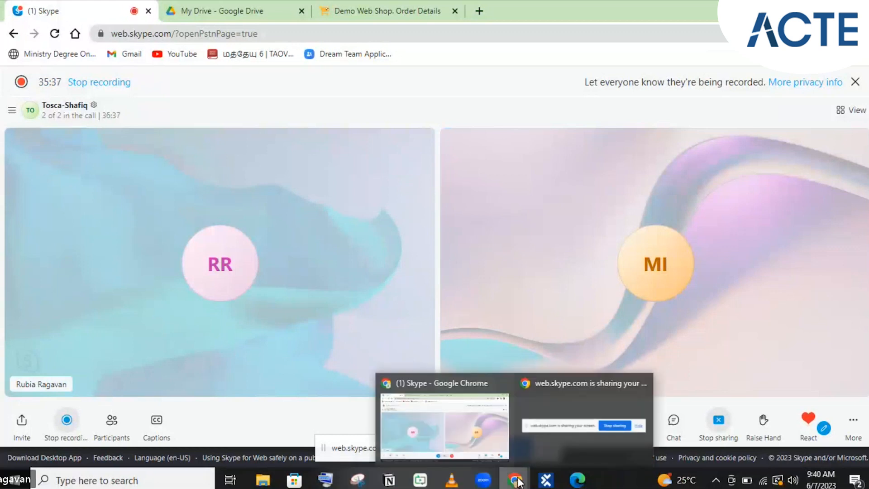
click(550, 484)
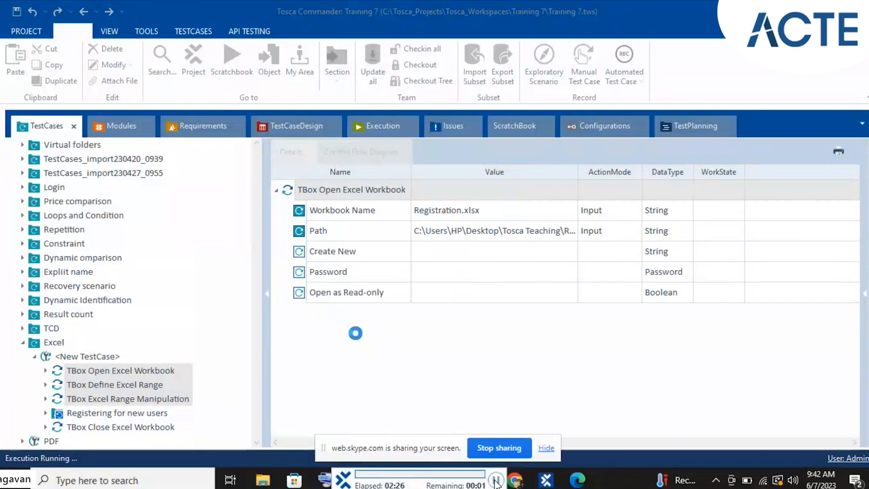
click(496, 482)
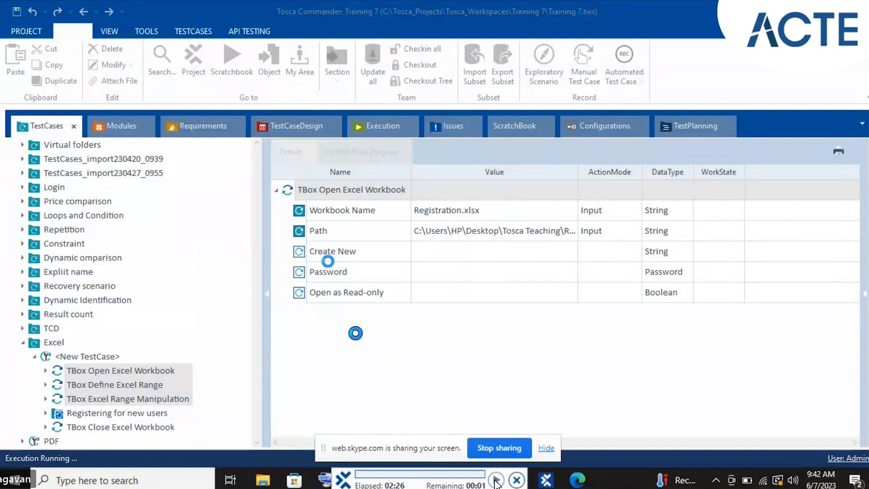
click(496, 480)
click(515, 480)
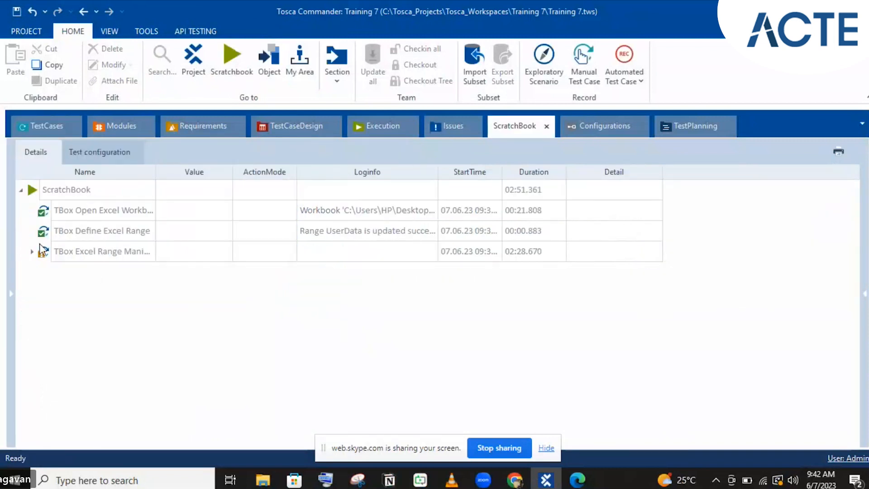
double_click(40, 250)
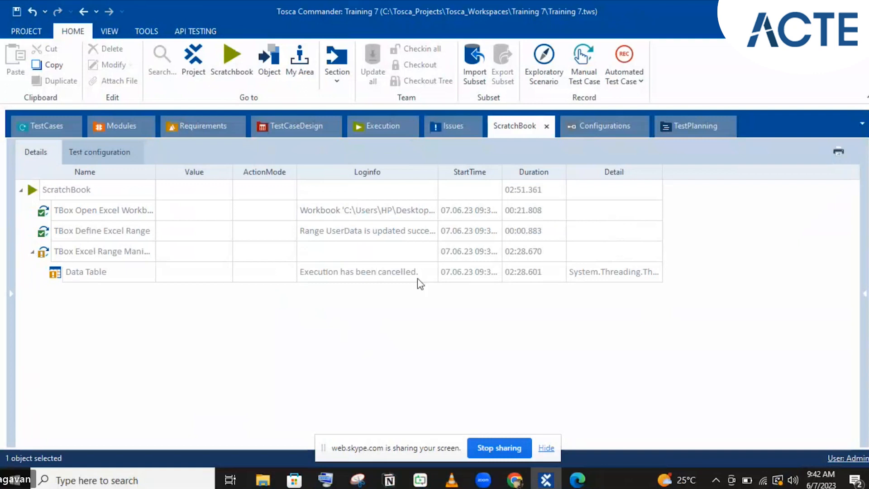
click(423, 272)
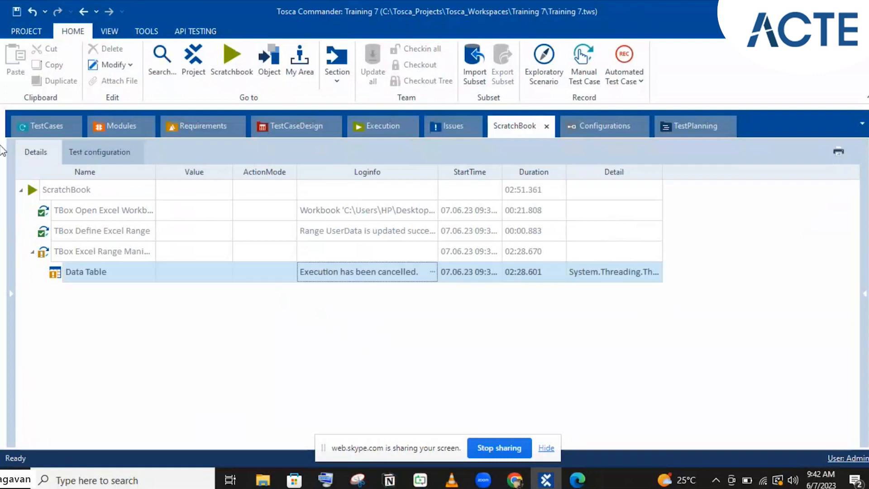
Step: Rerun the same three TBox Excel steps in the ScratchBook and read the full Data Table buffer log under TBox Excel Range Manipulation
click(34, 129)
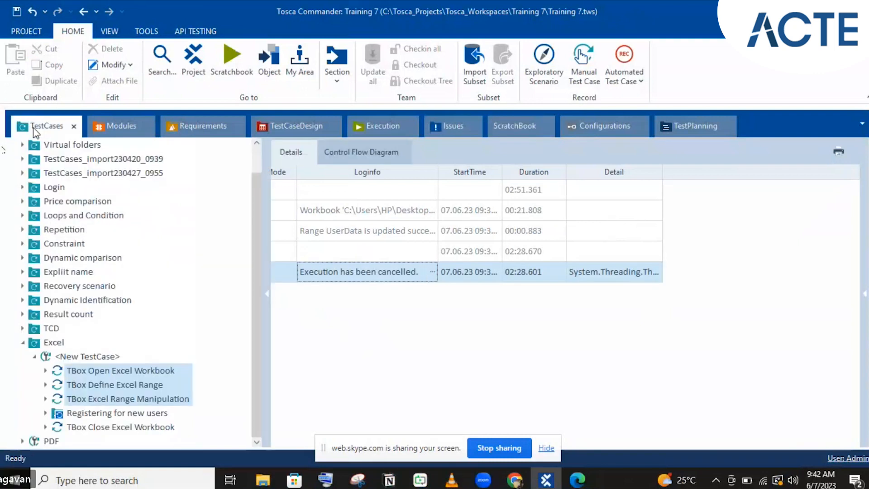
key(F6)
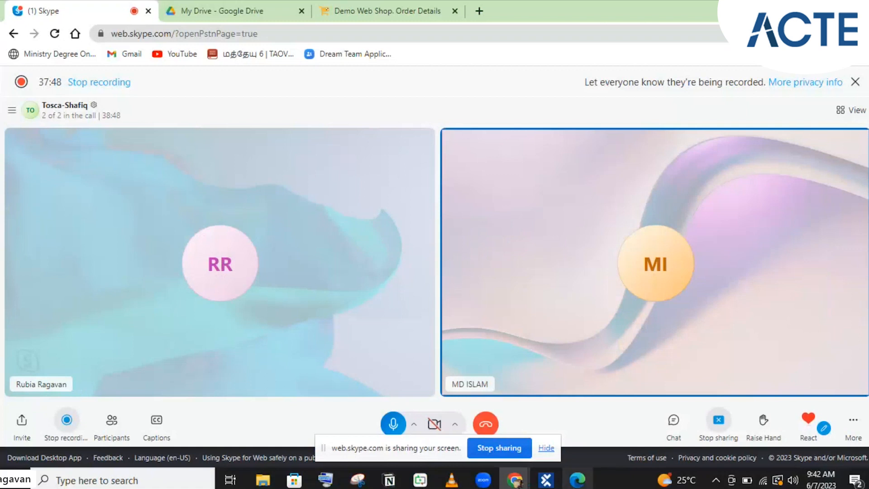
click(546, 480)
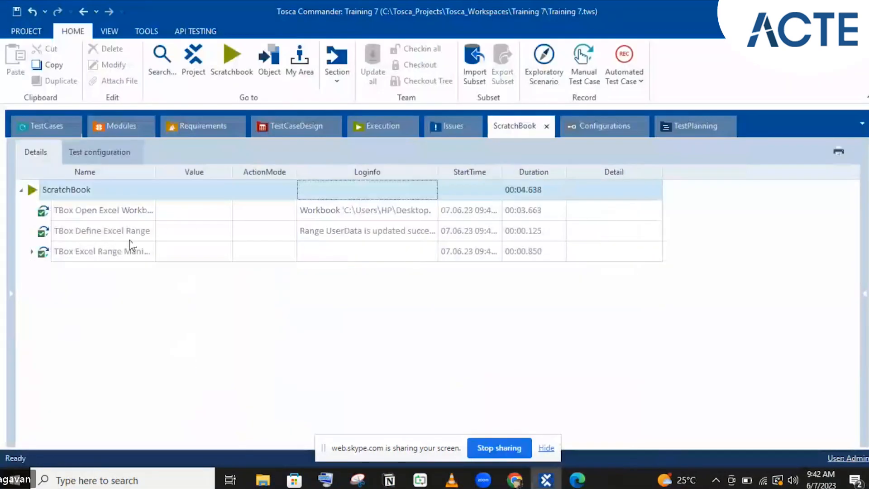
click(32, 251)
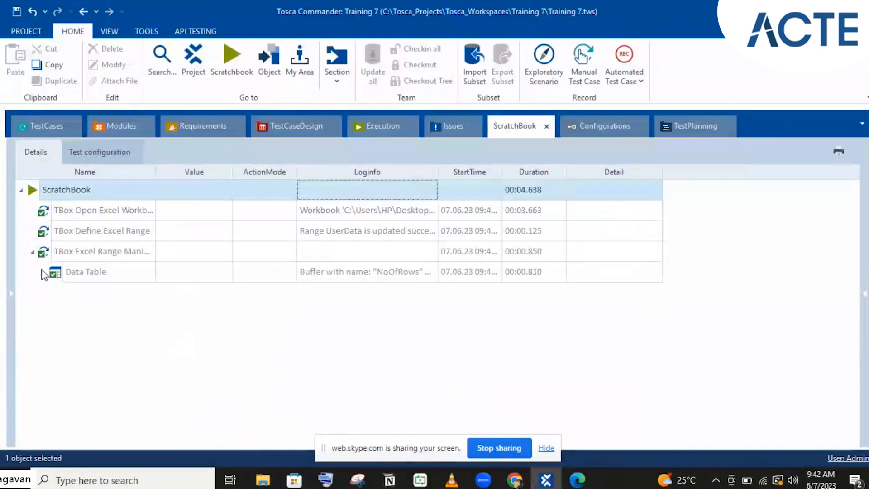
click(336, 272)
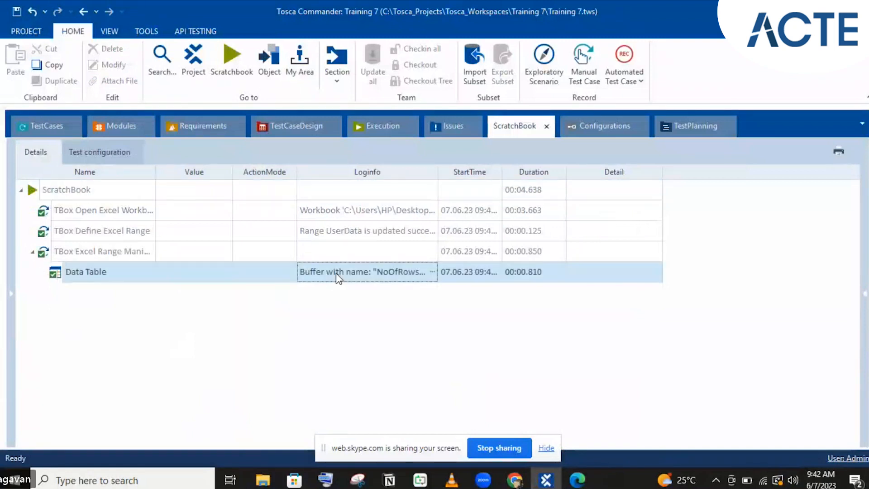
click(433, 272)
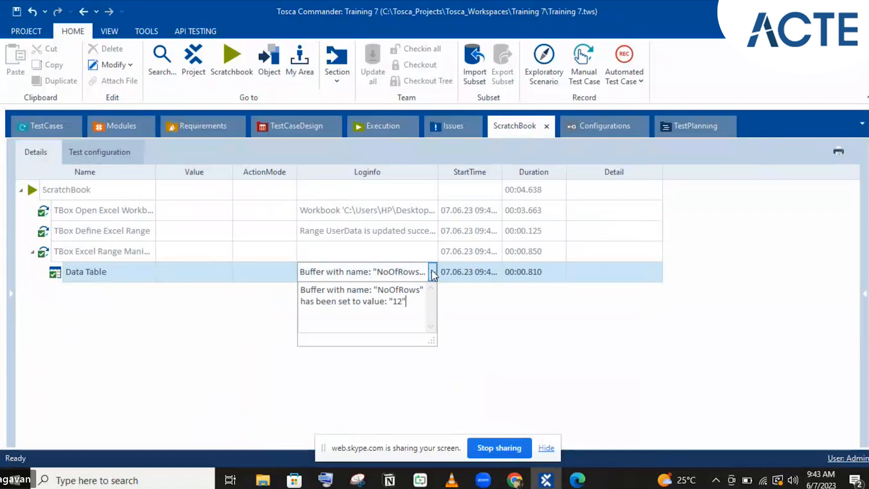
click(469, 358)
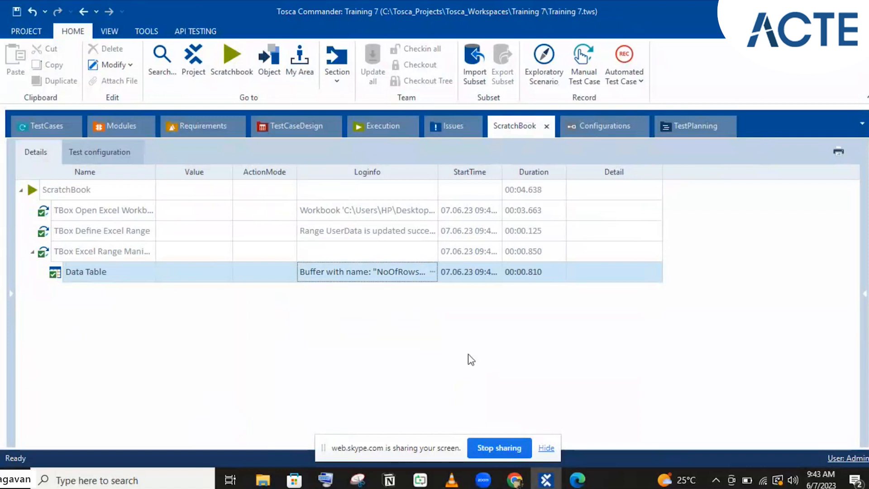
Step: Review the start and end cells in TBox Define Excel Range and the row count buffer in TBox Excel Range Manipulation
click(45, 127)
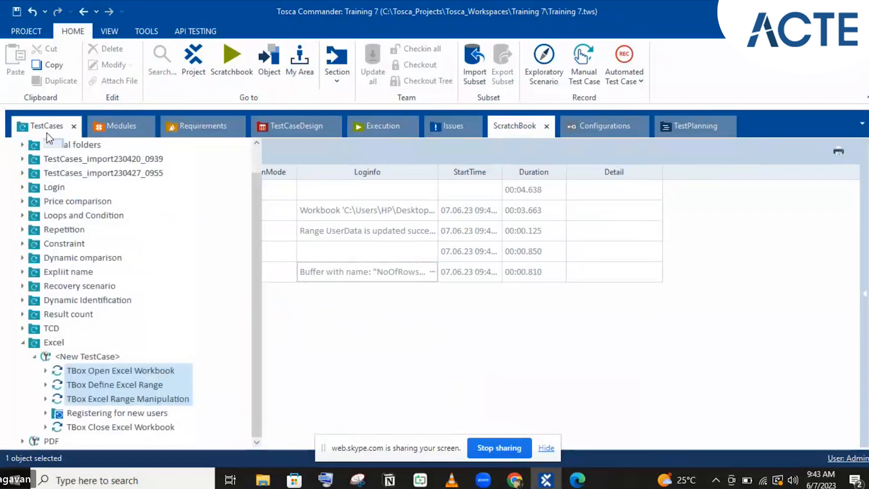
click(154, 385)
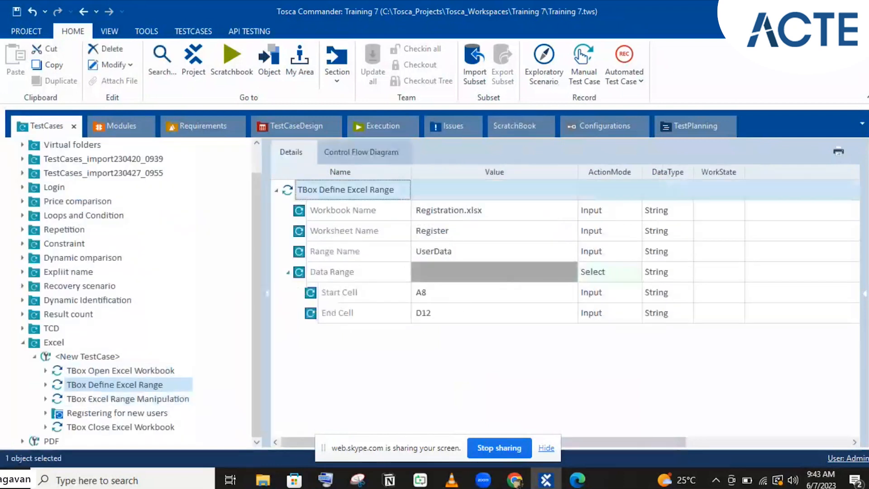
click(452, 298)
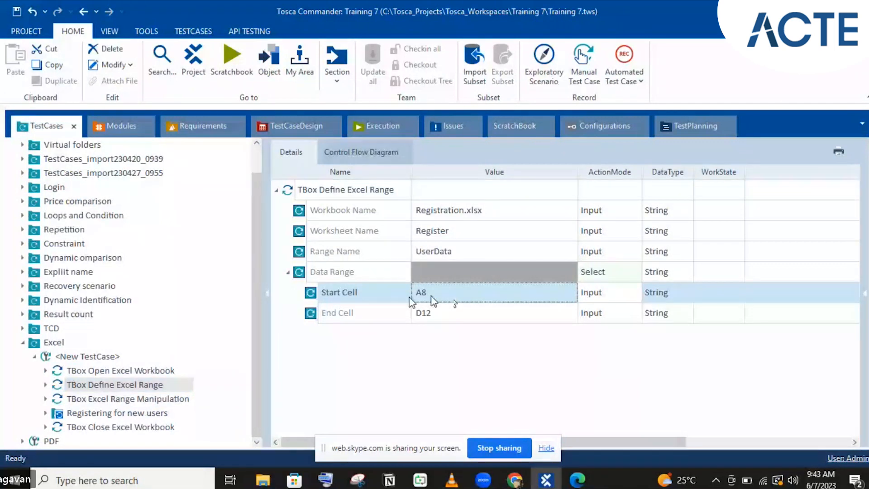
click(441, 313)
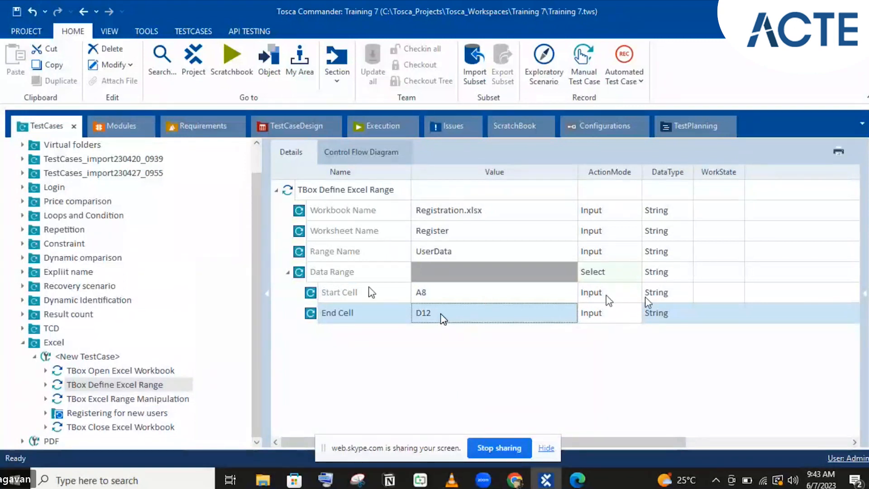
click(371, 292)
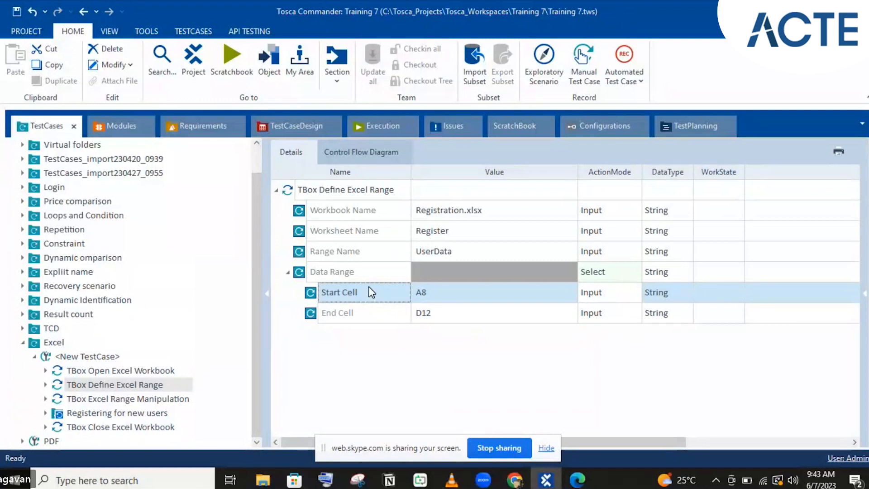
click(82, 398)
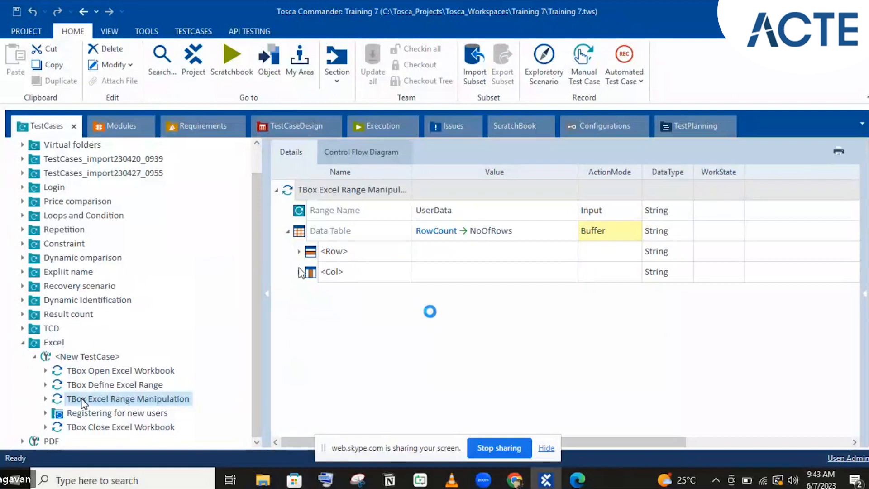
Step: Look through the imported folders TestCases_import230420_0939 and TestCases_import230427_0955, including the Process folder
click(22, 173)
click(22, 159)
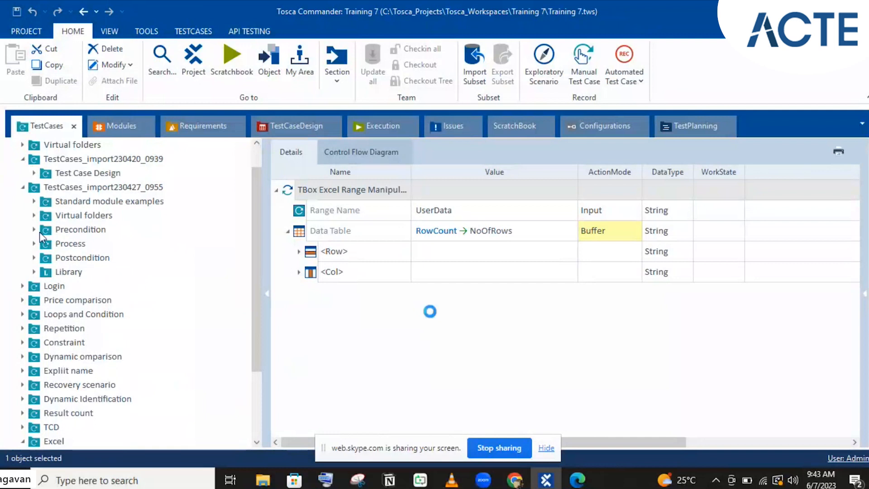
click(33, 243)
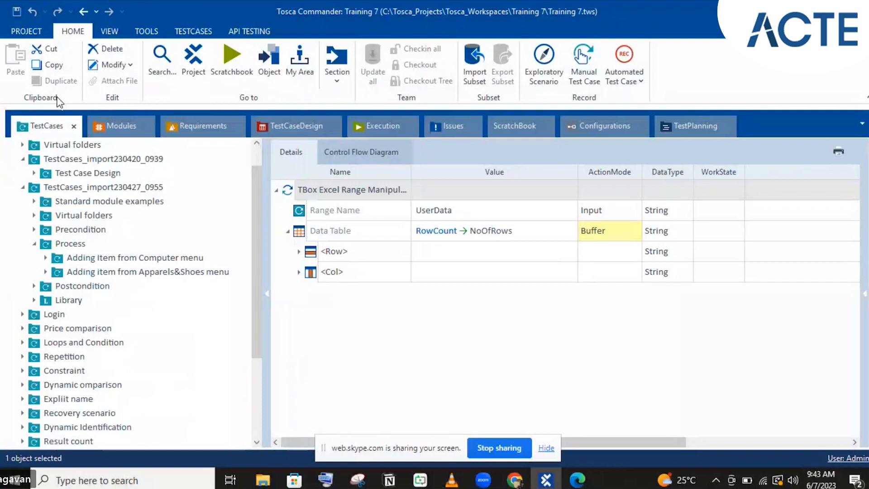
Step: Close the Training 7 project to return to the list of recent projects
click(24, 35)
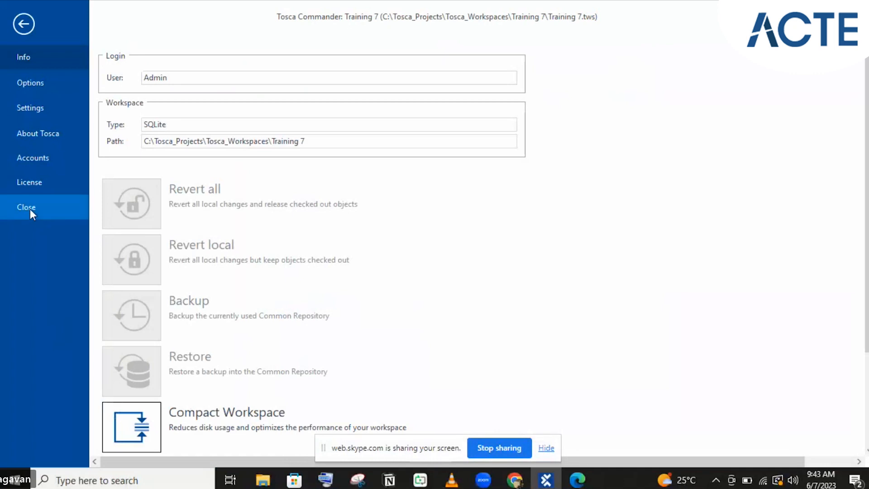
click(29, 208)
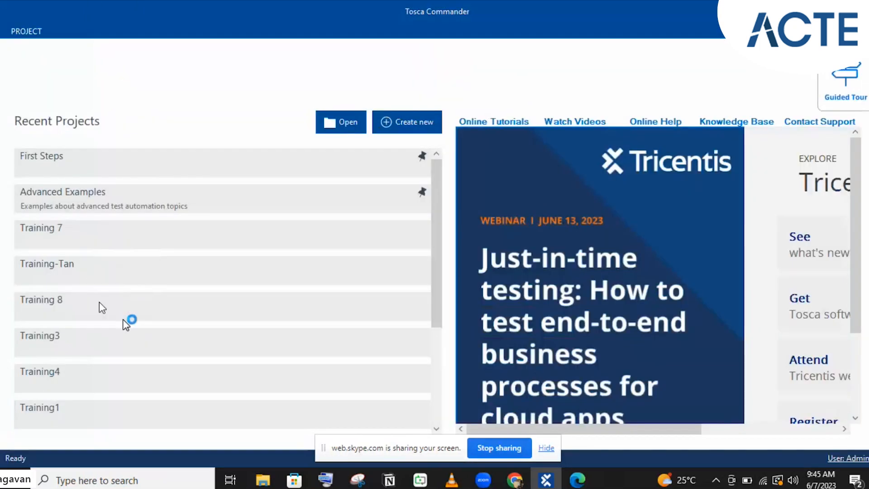
click(64, 309)
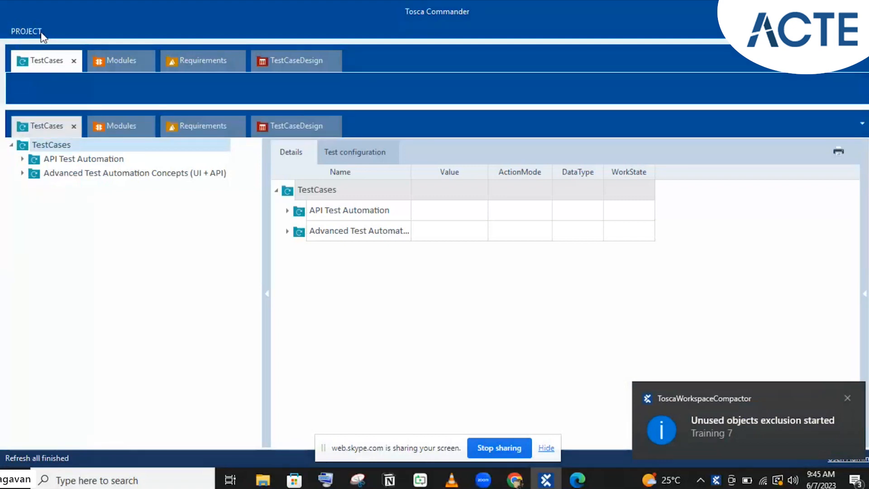
click(41, 32)
click(29, 208)
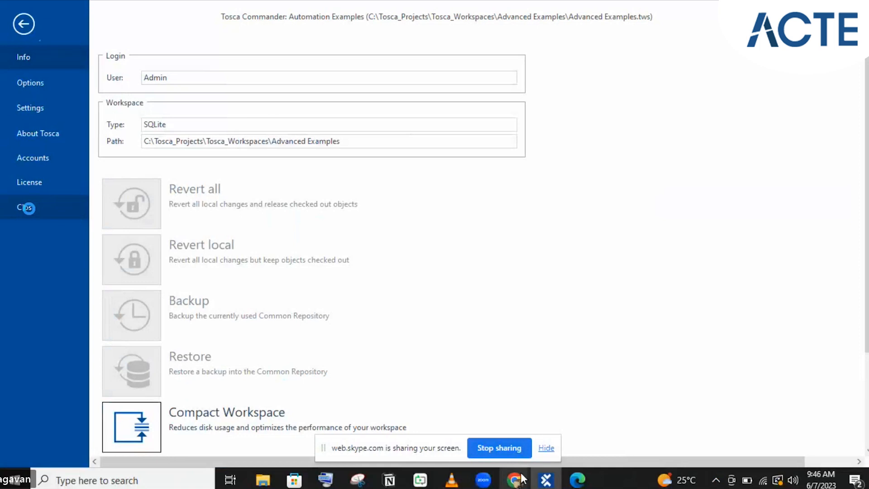
Step: Close the Edge window that shows the order PDF
click(577, 480)
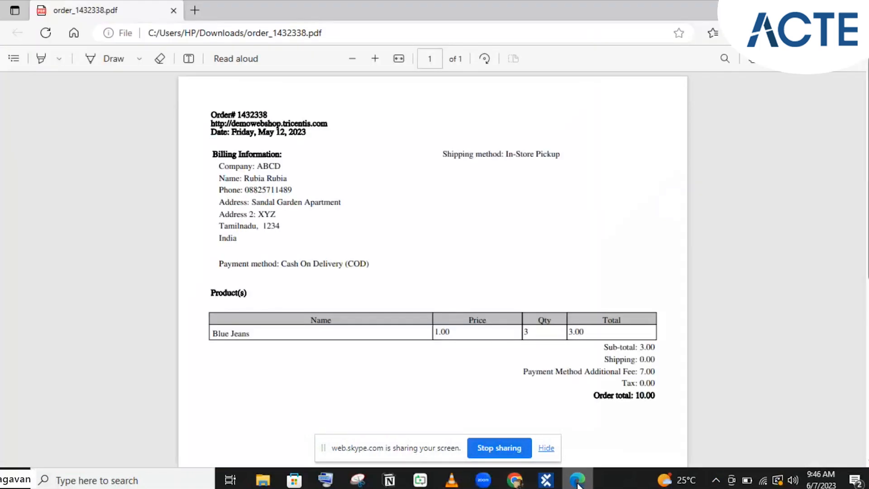
click(578, 482)
mouse_move(581, 482)
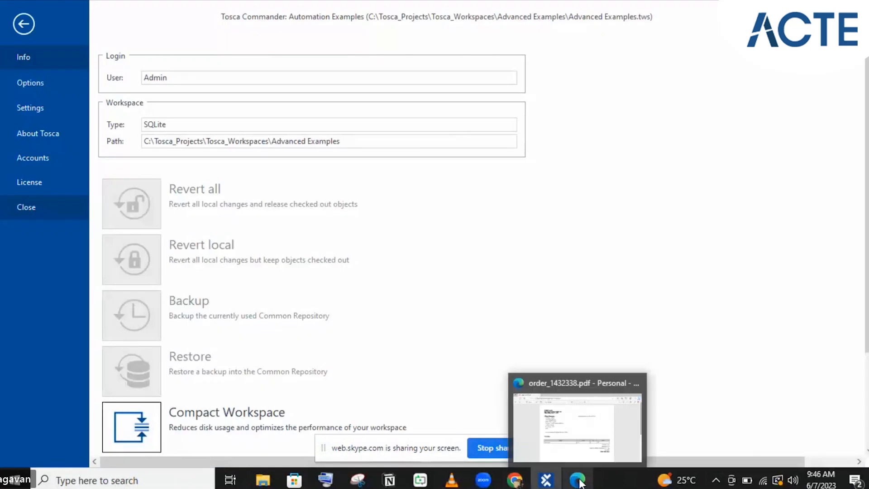
click(638, 382)
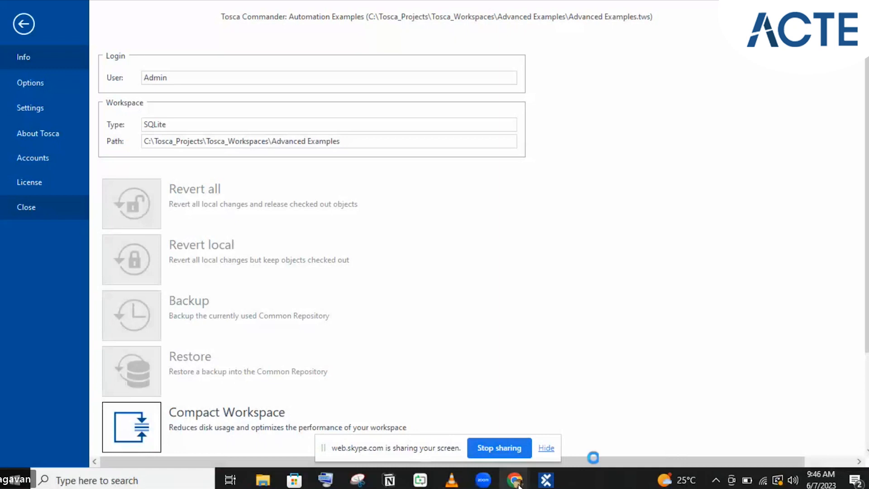
mouse_move(518, 483)
click(446, 398)
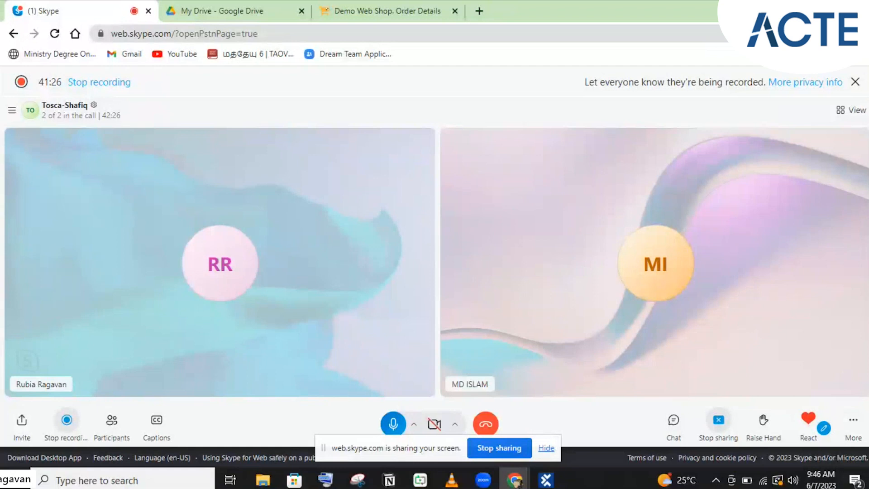
key(alt+Tab)
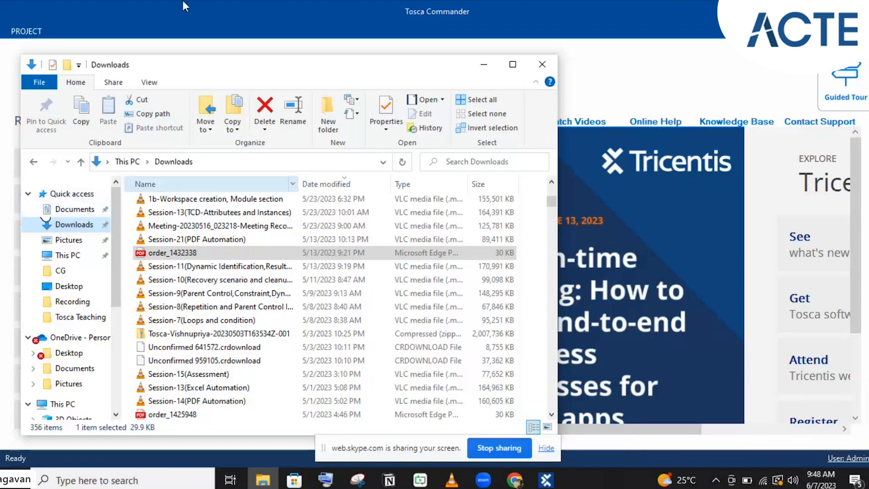
Step: Minimize the Downloads window, open the Training 8 project and expand the Demo WebShop folder in its test cases
click(483, 64)
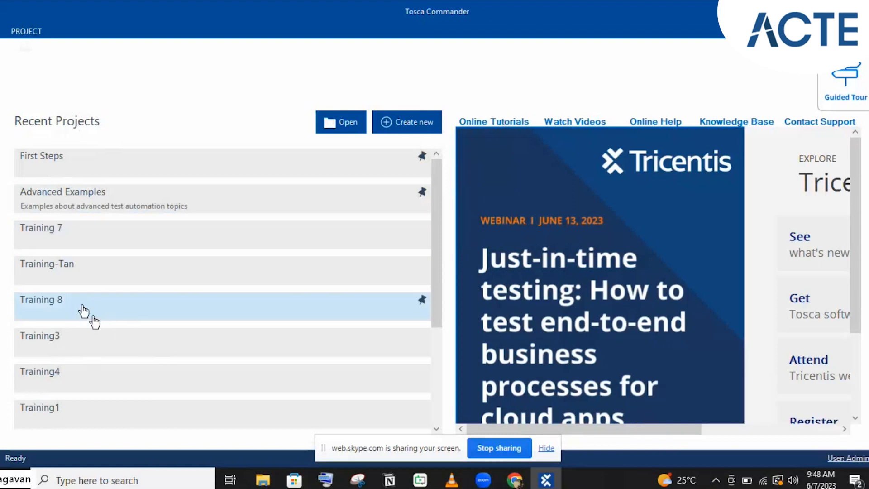
click(84, 311)
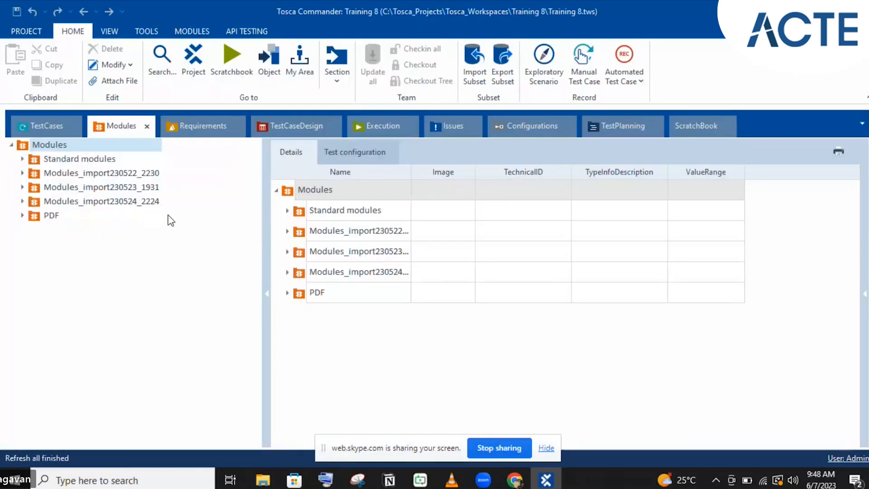
click(50, 129)
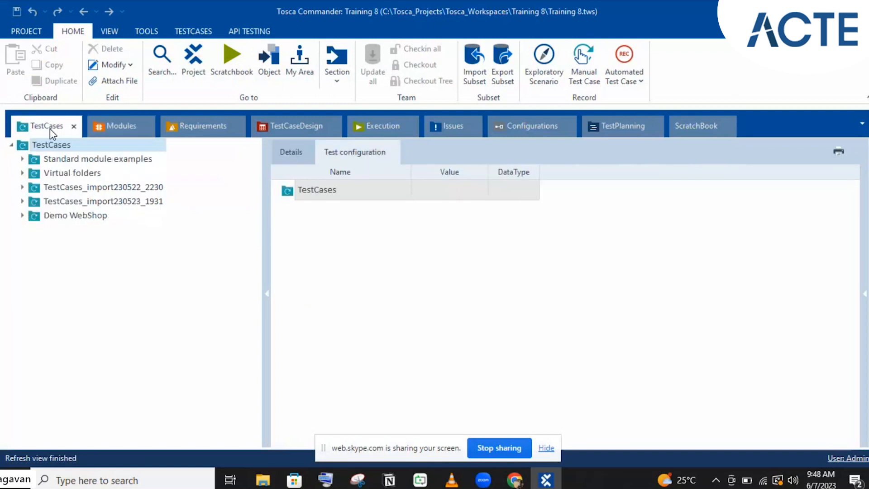
click(22, 215)
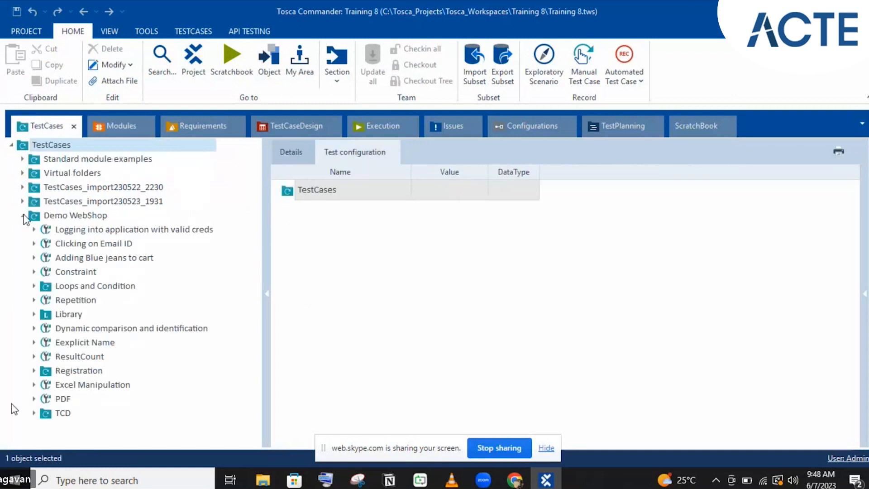
Step: Examine the workbook opening and range definition steps of the Excel Manipulation test case, including the data range's start and end cells
click(73, 385)
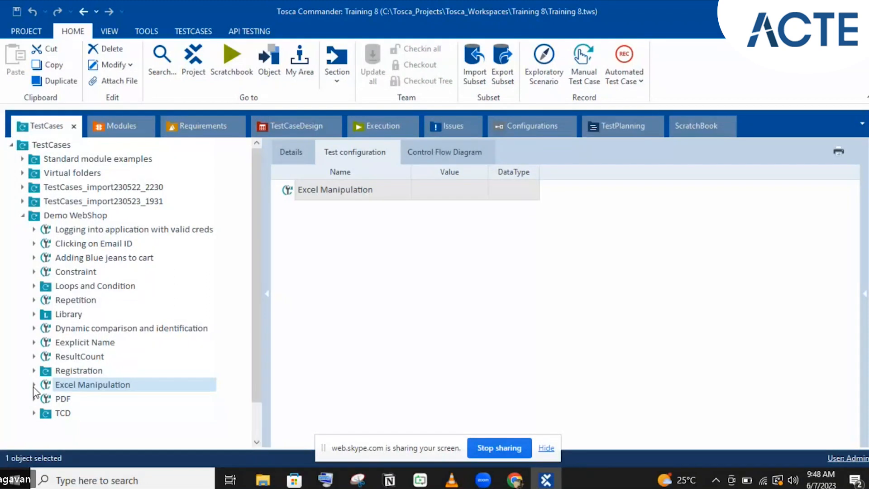
click(34, 384)
click(73, 399)
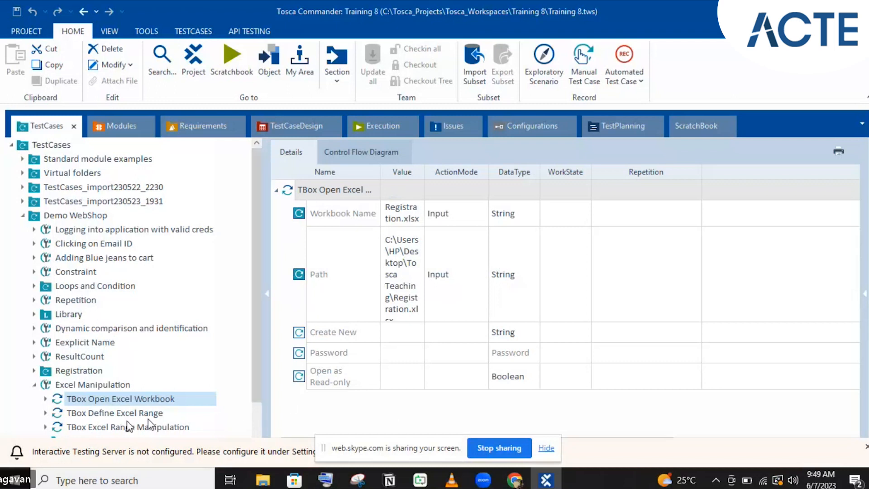
click(130, 414)
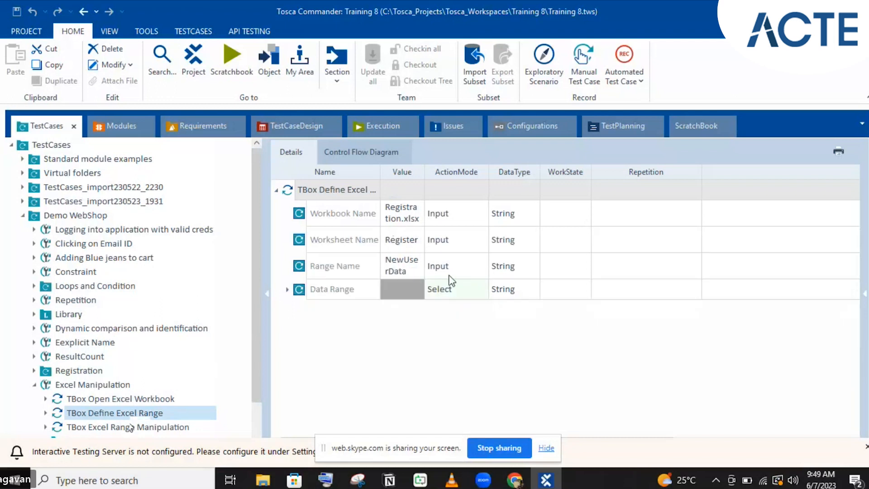
click(287, 290)
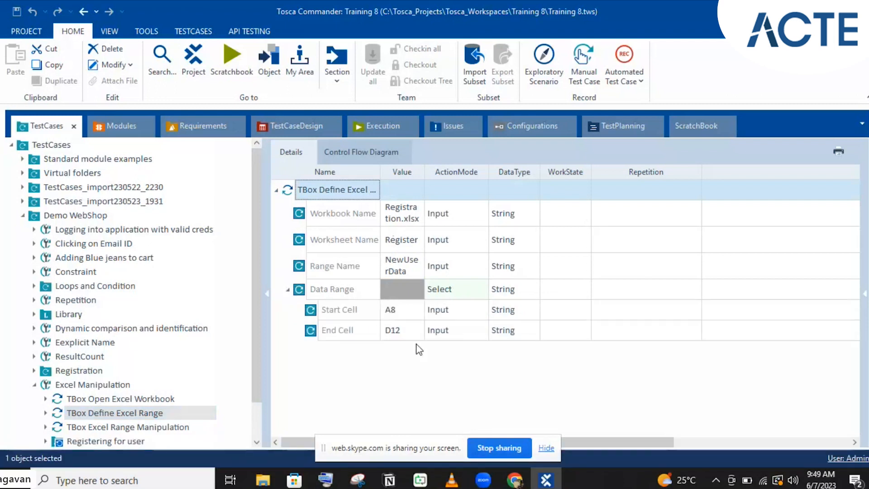
drag(257, 374, 259, 410)
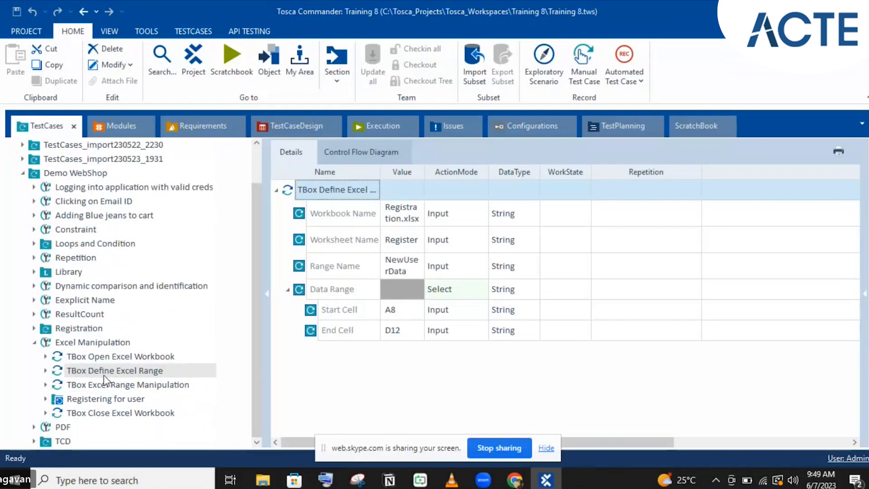
Step: Widen the Value column for TBox Excel Range Manipulation and examine its range name and Data Table row count buffer
click(136, 384)
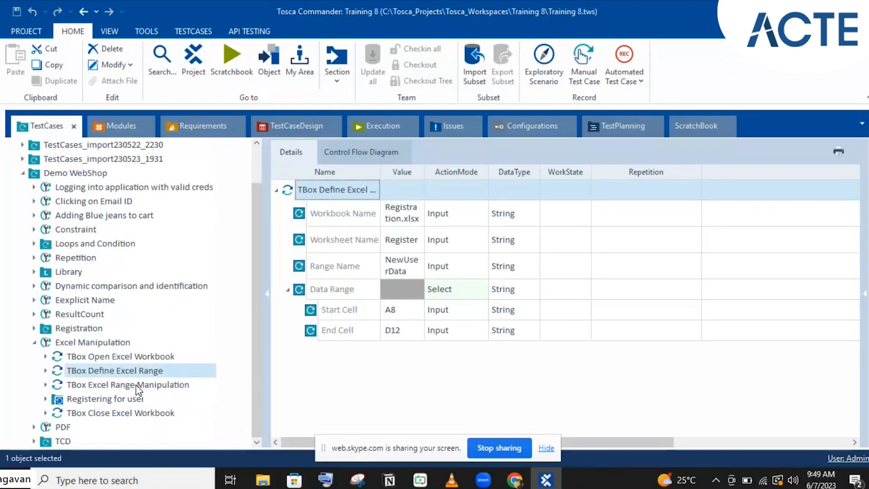
click(137, 385)
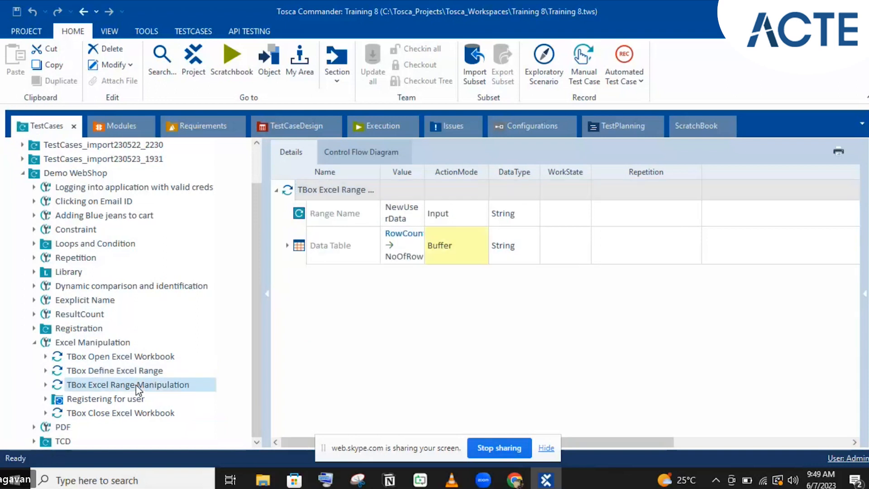
double_click(421, 169)
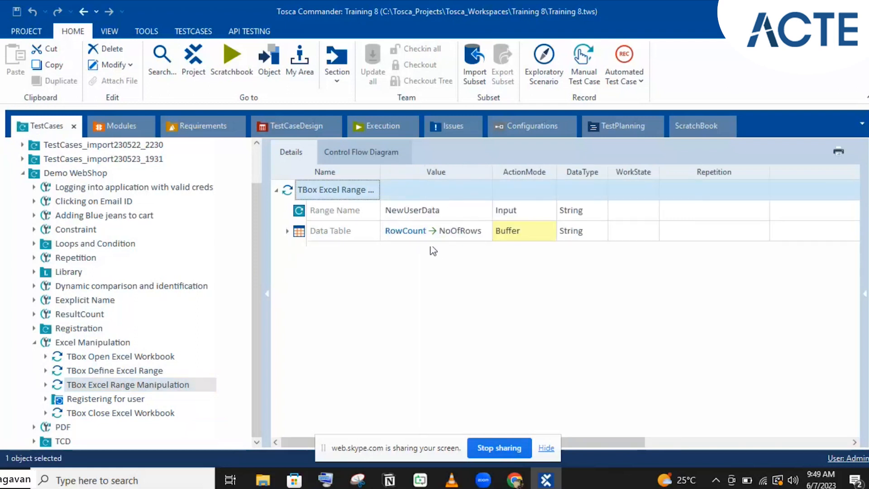
click(290, 232)
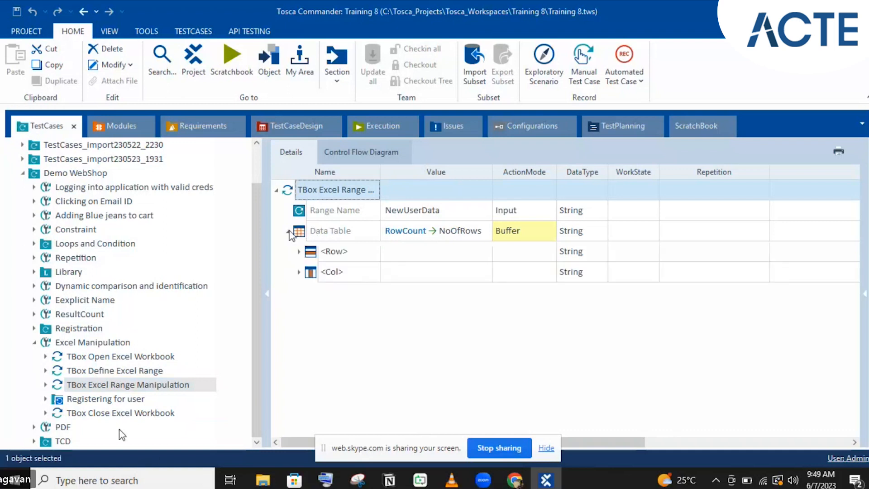
Step: Examine the Registering for user folder's repetition formula and the workbook settings in TBox Close Excel Workbook
click(105, 395)
click(104, 396)
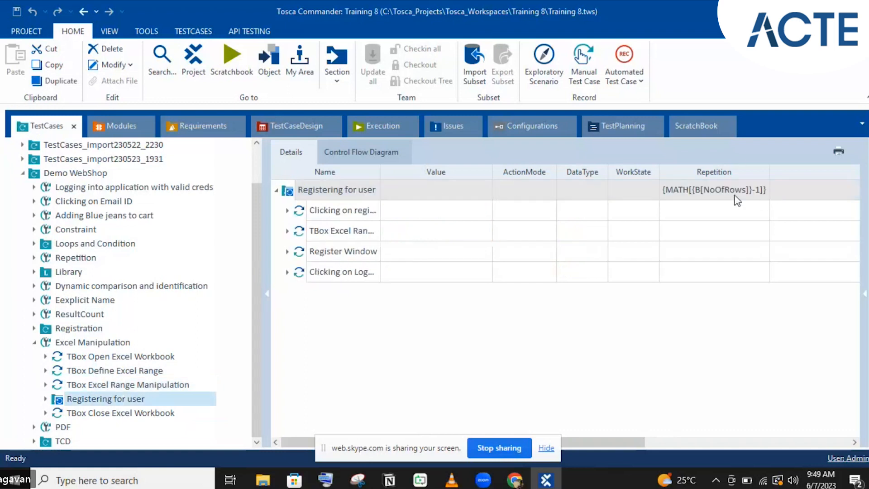
click(149, 415)
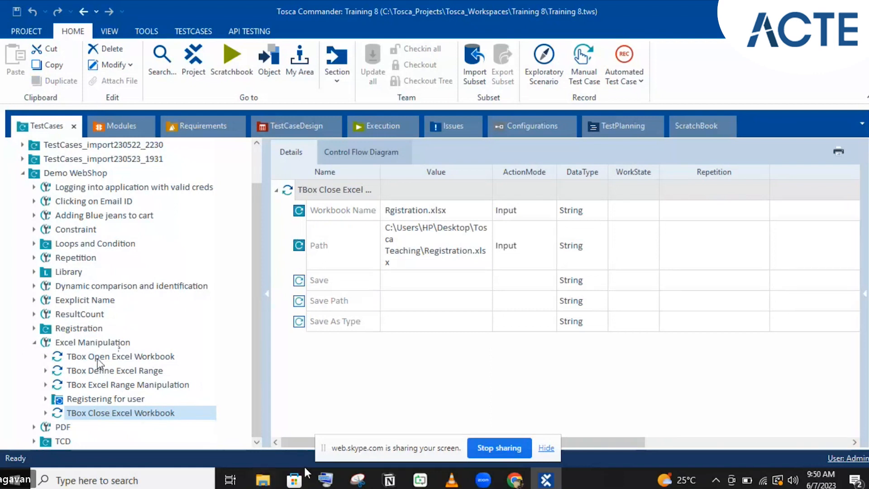
Step: Locate the Registration workbook in the Tosca Teaching folder in File Explorer and open it
click(262, 480)
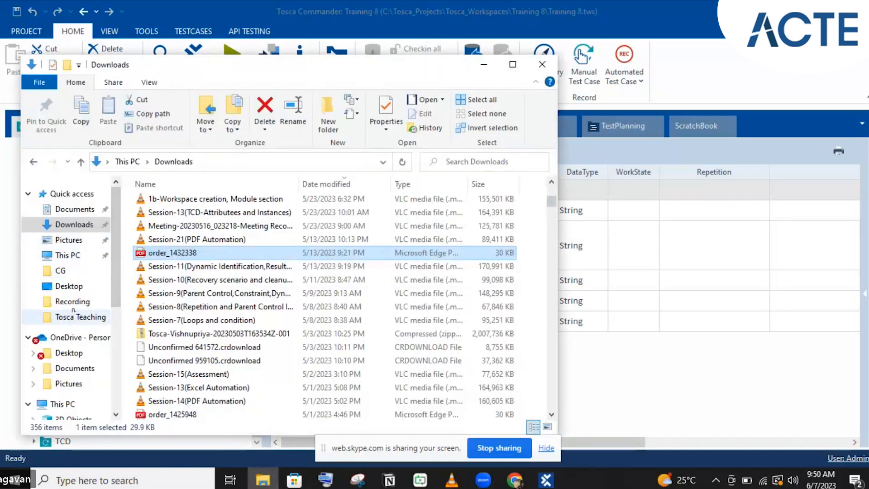
click(75, 319)
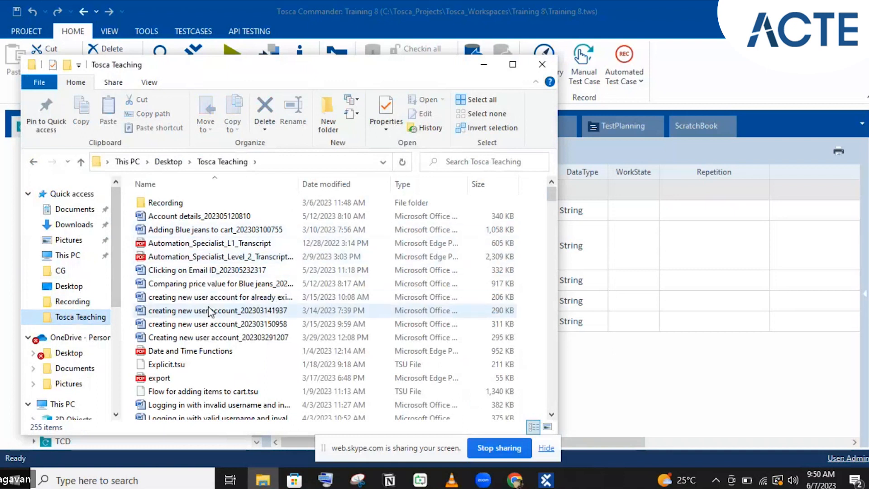
scroll(208, 311, down, 1)
scroll(209, 311, down, 12)
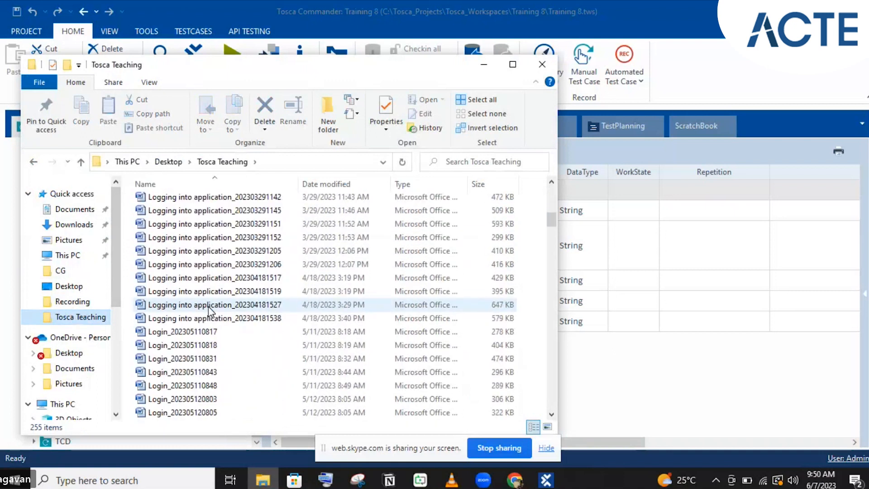
scroll(209, 311, down, 12)
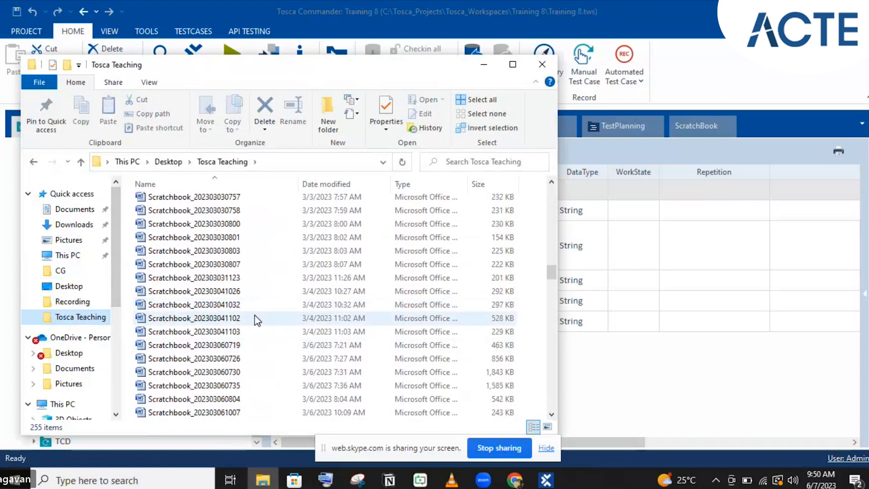
scroll(267, 312, down, 4)
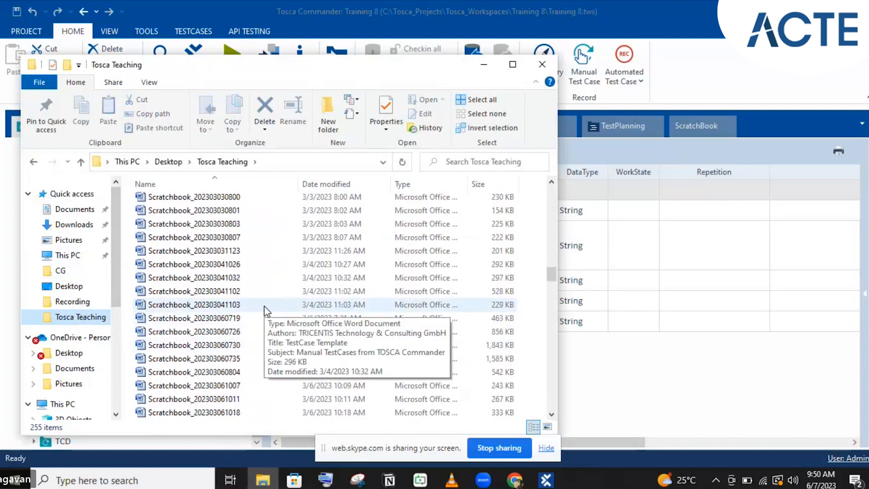
scroll(266, 311, down, 12)
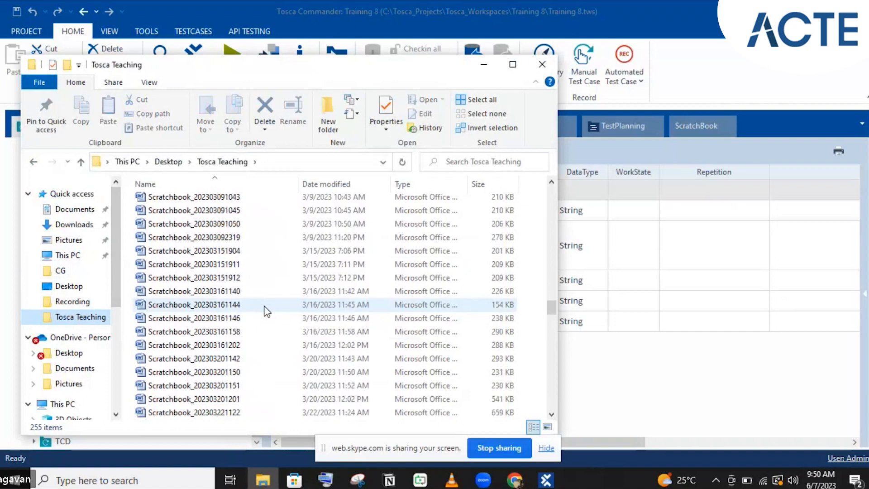
scroll(267, 312, down, 20)
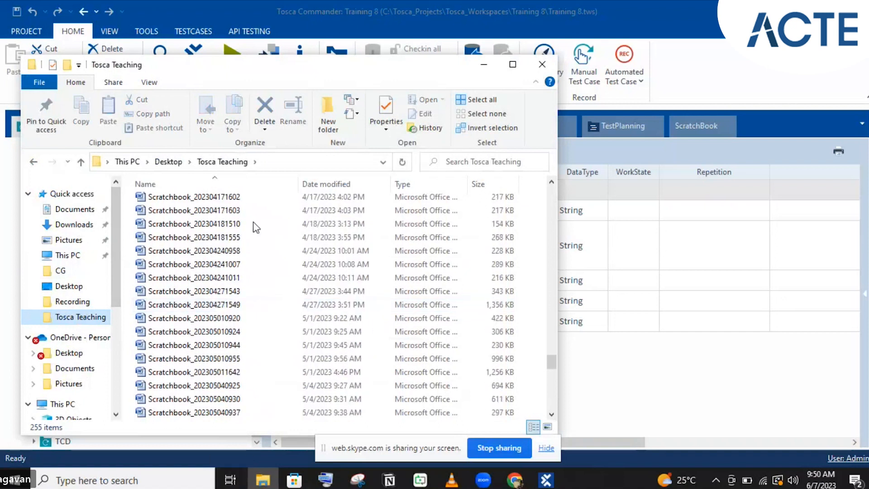
scroll(259, 227, down, 7)
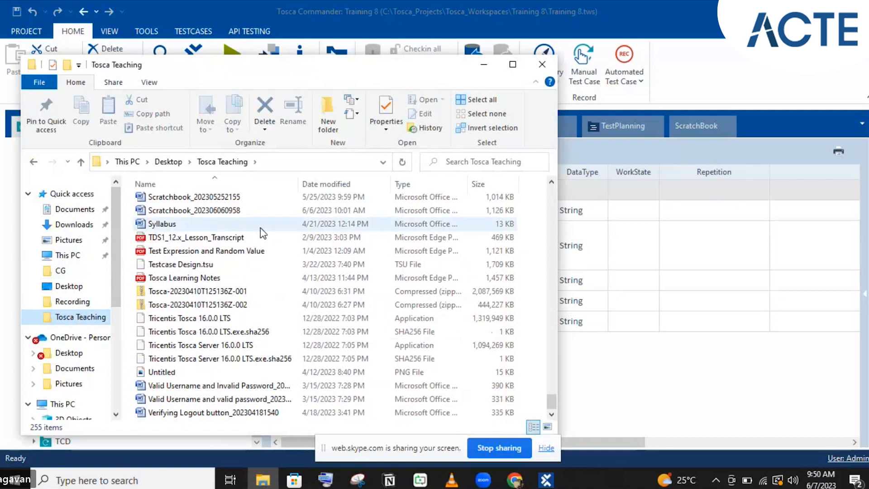
scroll(260, 227, up, 2)
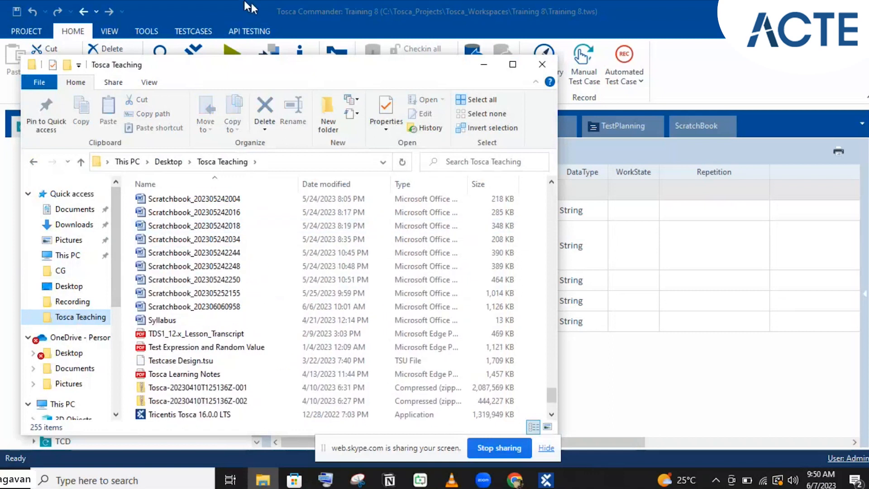
drag(549, 395, 545, 243)
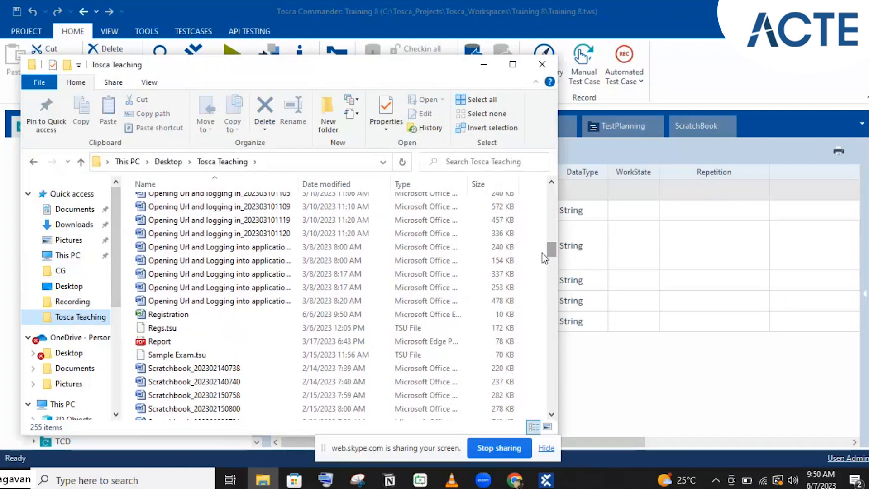
click(199, 314)
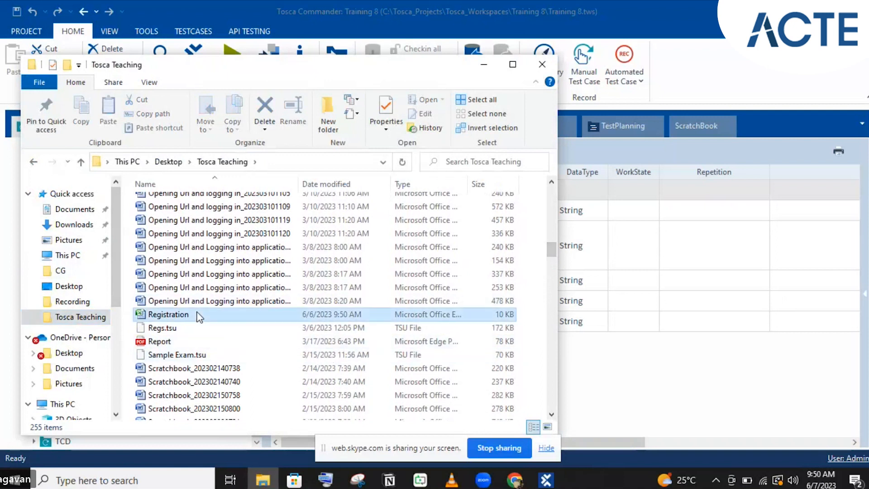
double_click(245, 318)
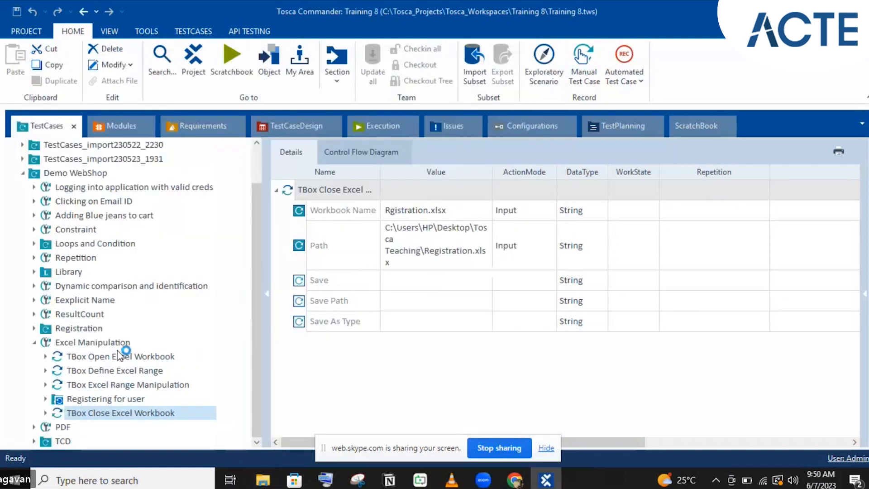
Step: Run the workbook opening, range definition and range manipulation steps in the ScratchBook and open the Data Table's full log info
click(119, 361)
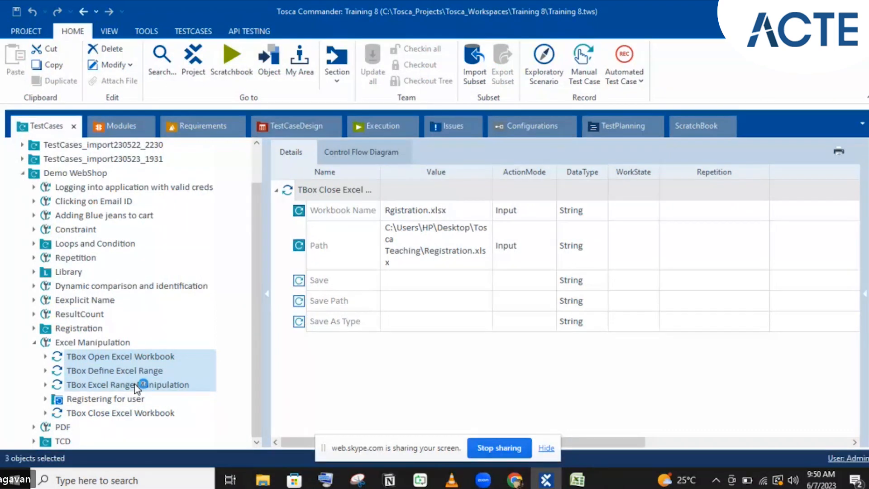
key(F6)
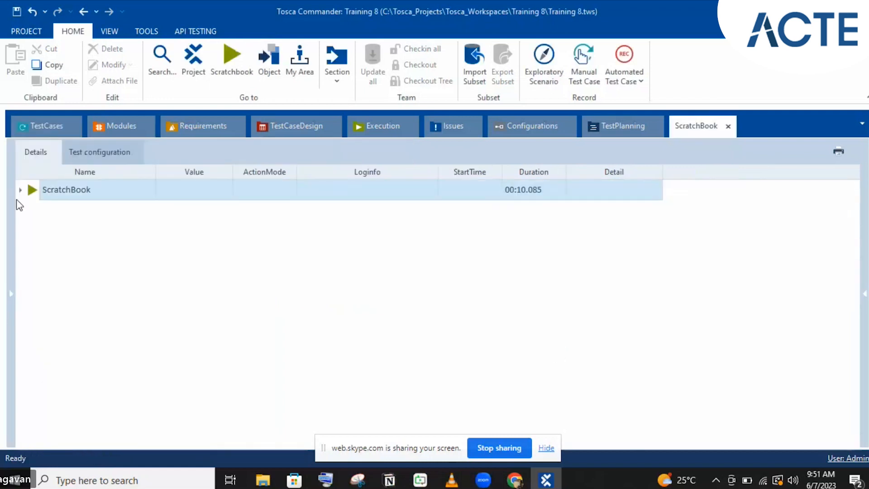
click(19, 192)
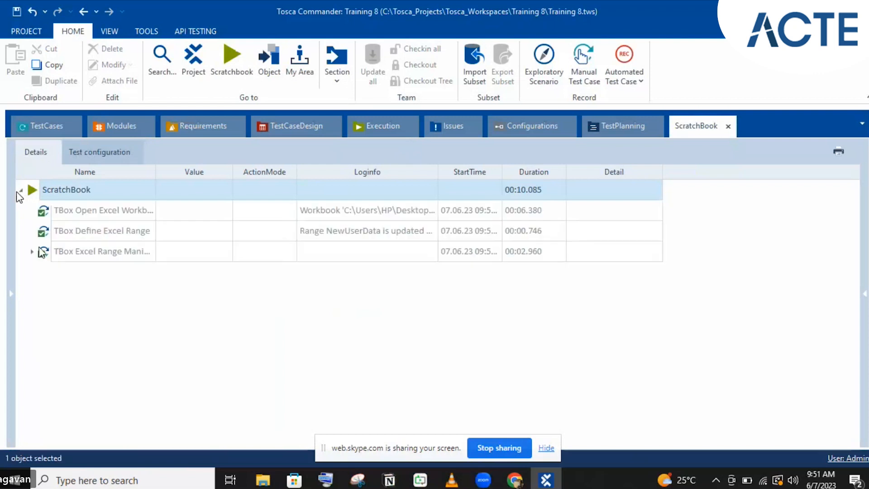
click(29, 253)
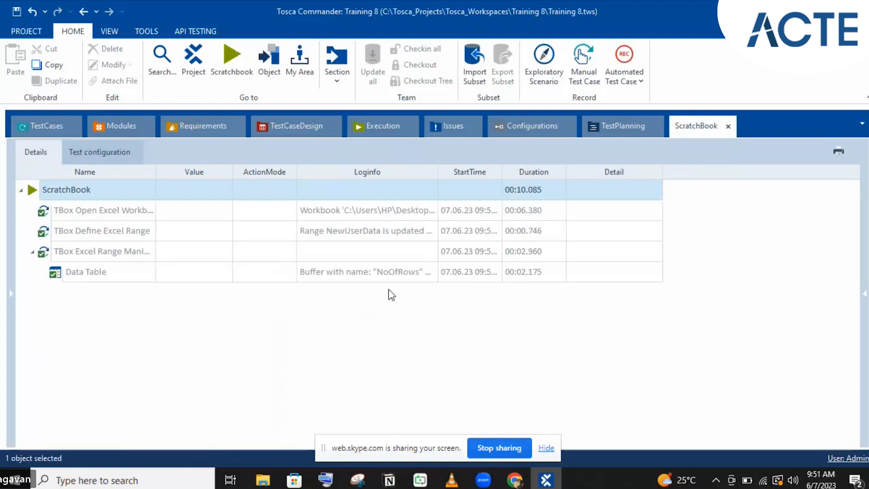
click(422, 272)
click(432, 274)
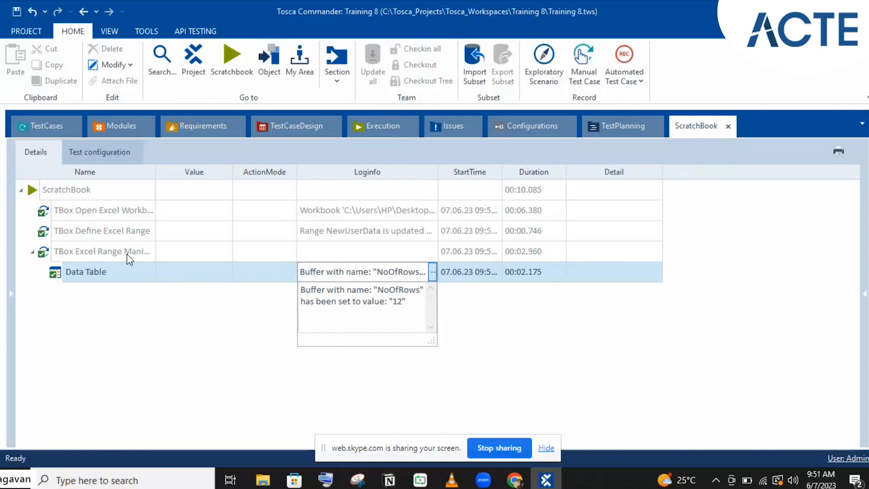
Step: Close the log details, return to the test cases and examine the TBox Excel Range Manipulation step
click(92, 232)
click(92, 233)
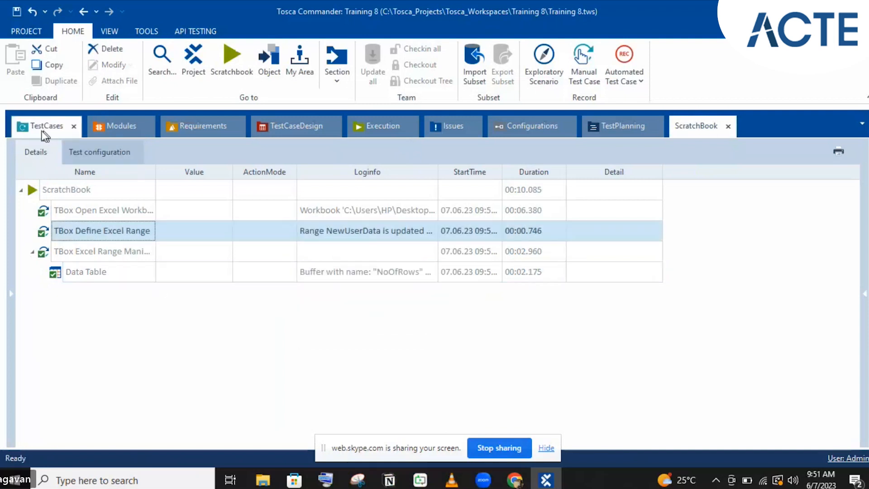
click(43, 130)
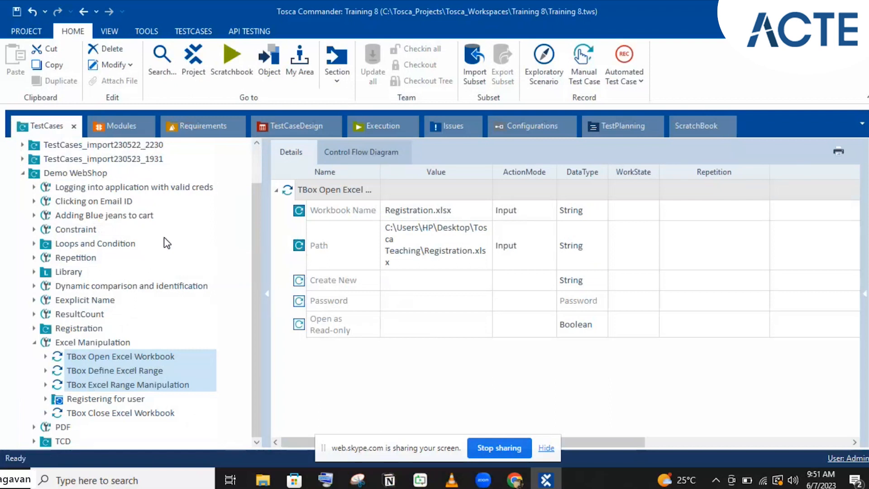
click(89, 383)
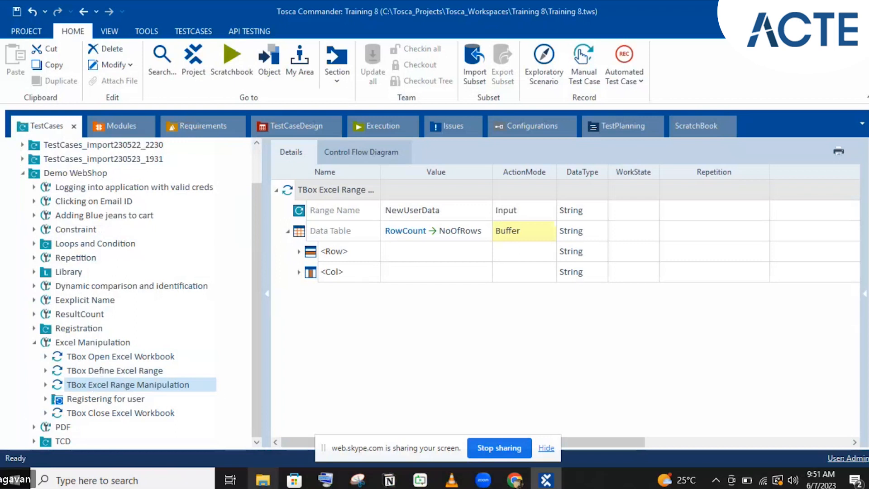
Step: Open the Registration workbook from the Tosca Teaching folder in Excel and close the Document Recovery pane
mouse_move(262, 478)
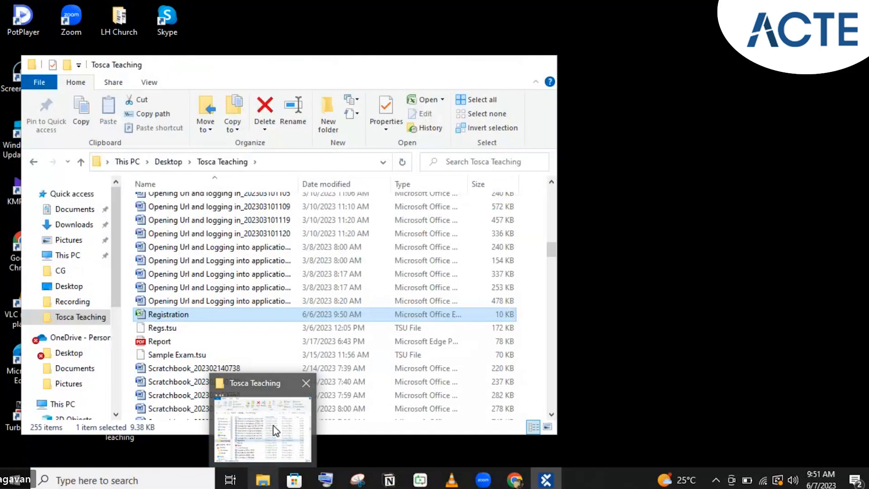
click(273, 425)
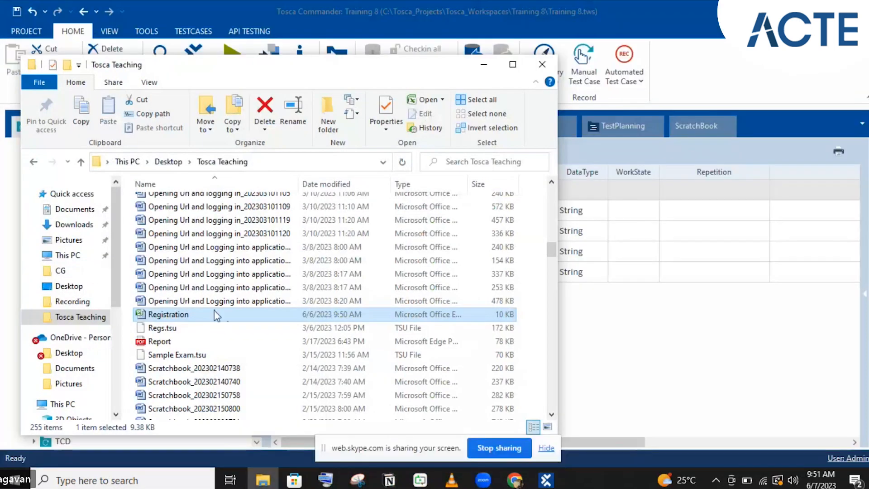
double_click(215, 316)
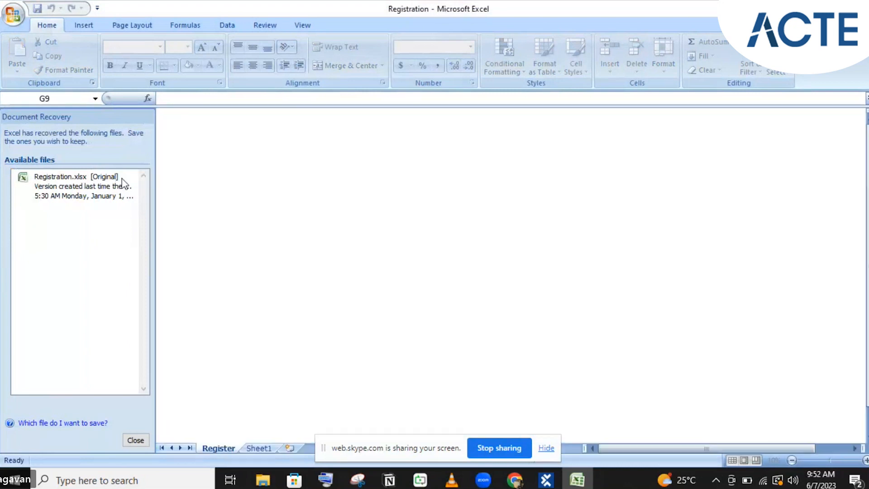
click(134, 442)
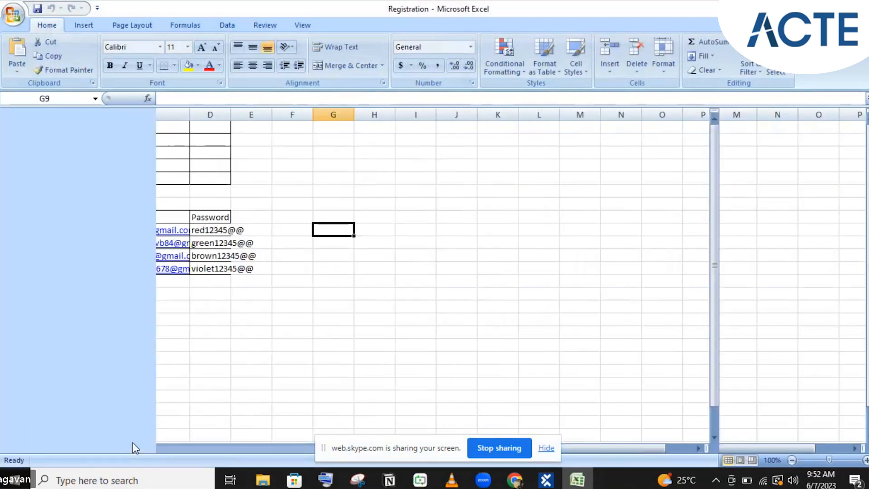
Step: Check the registration table's corner cells A8 and D12 on the Register sheet and compare with Sheet1
click(233, 306)
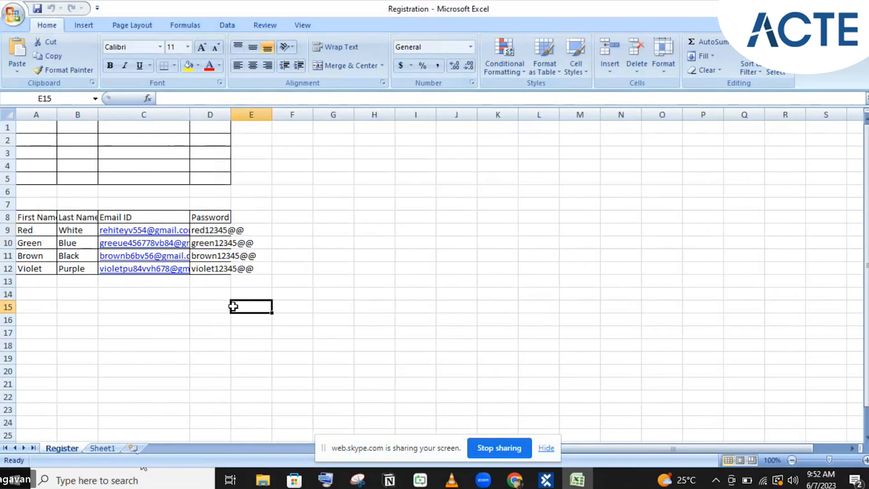
click(29, 217)
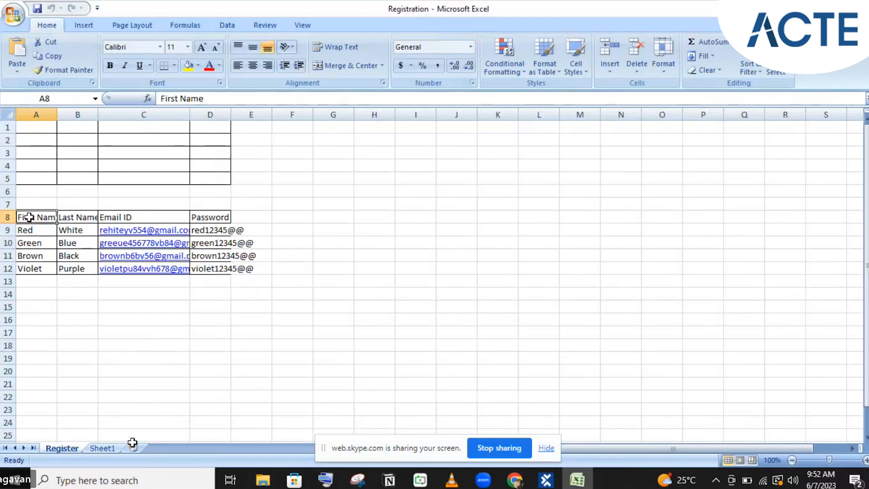
click(217, 269)
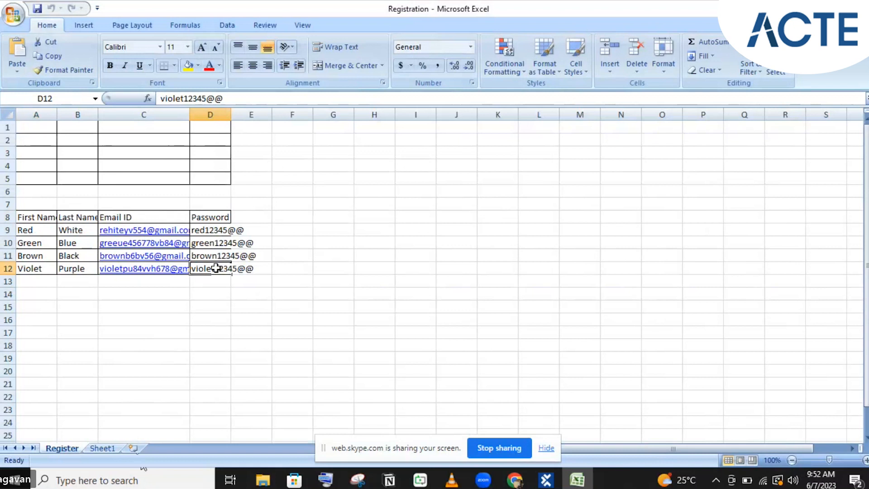
click(103, 448)
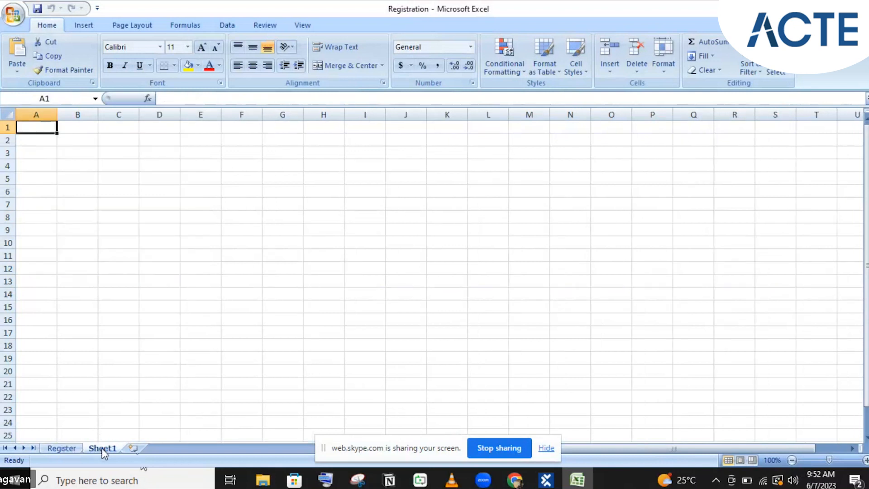
click(69, 449)
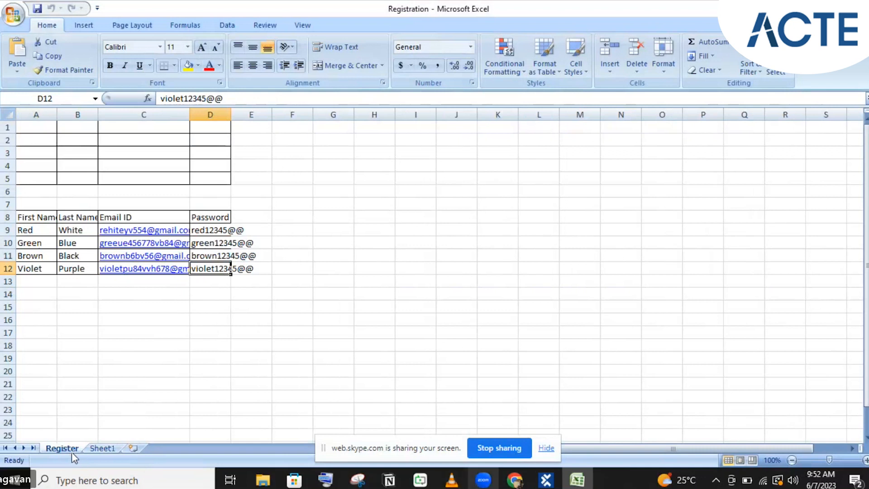
Step: Switch back to Tosca Commander and review the workbook opening, range definition and range manipulation steps of Excel Manipulation
click(566, 485)
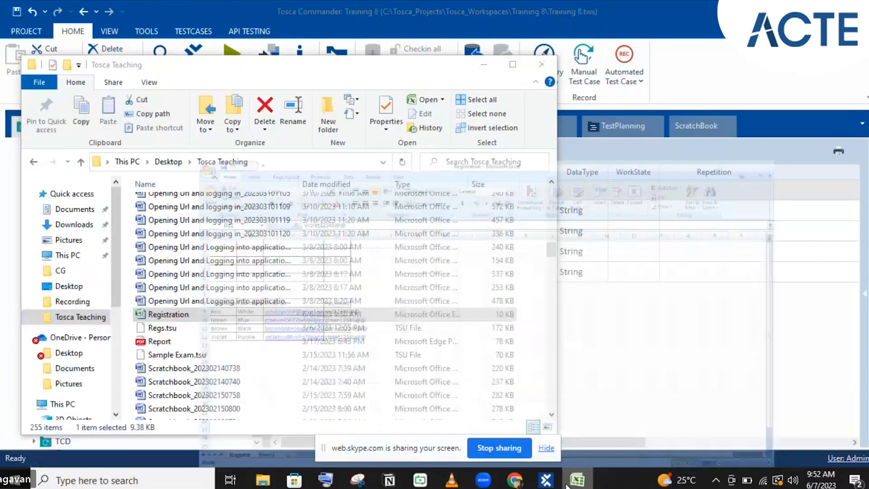
click(546, 479)
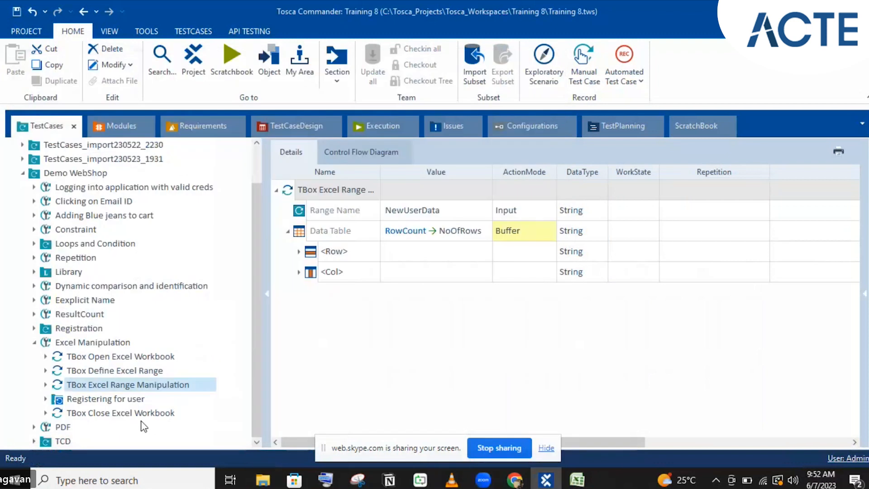
click(105, 361)
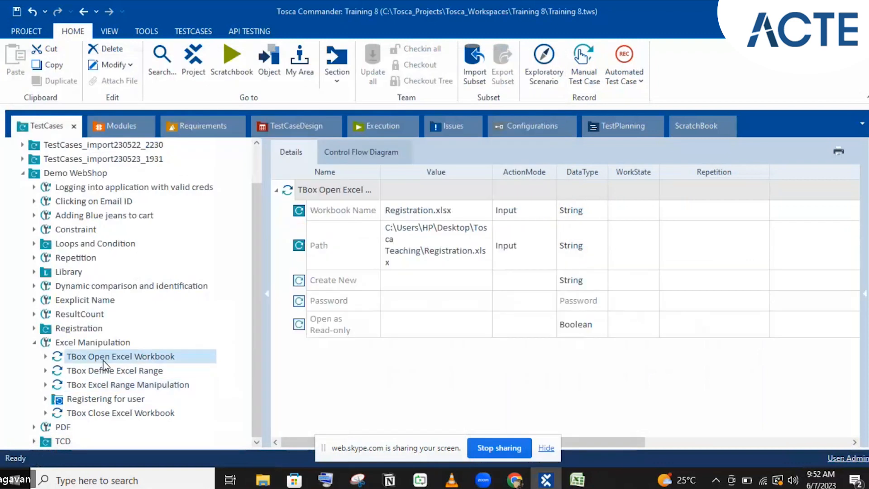
click(106, 370)
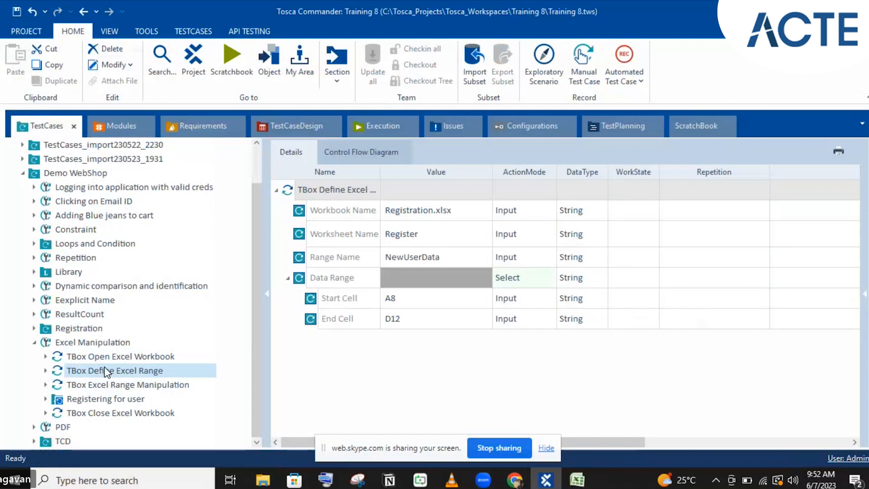
click(107, 385)
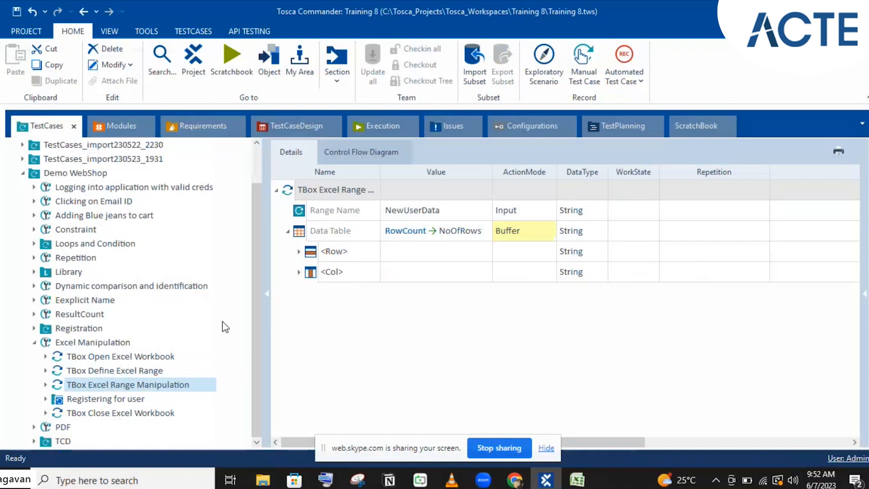
click(160, 372)
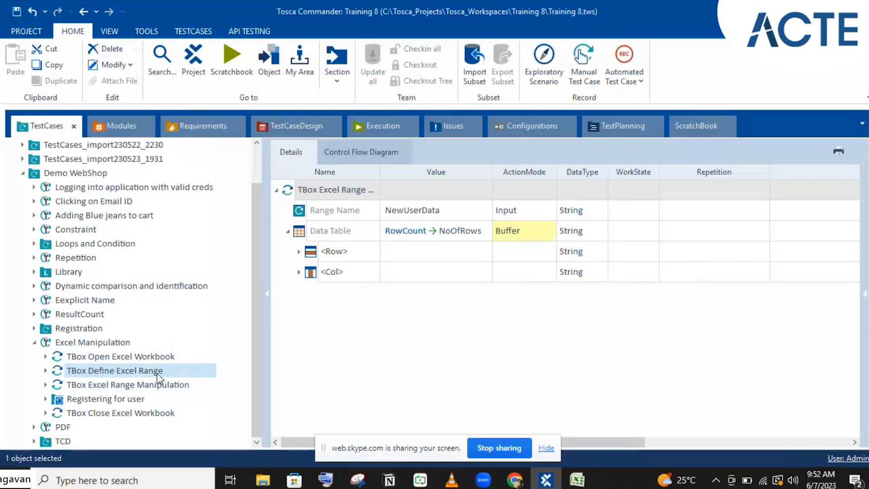